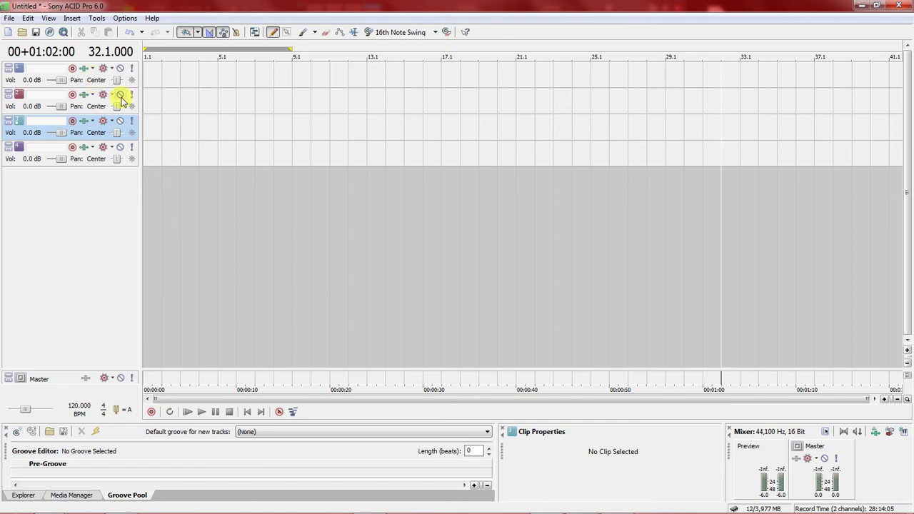
Switch to VirtualDJ and examine the BPM values of the tracks in the yng trap folder from slowest to fastest
mouse_move(119, 510)
mouse_move(59, 505)
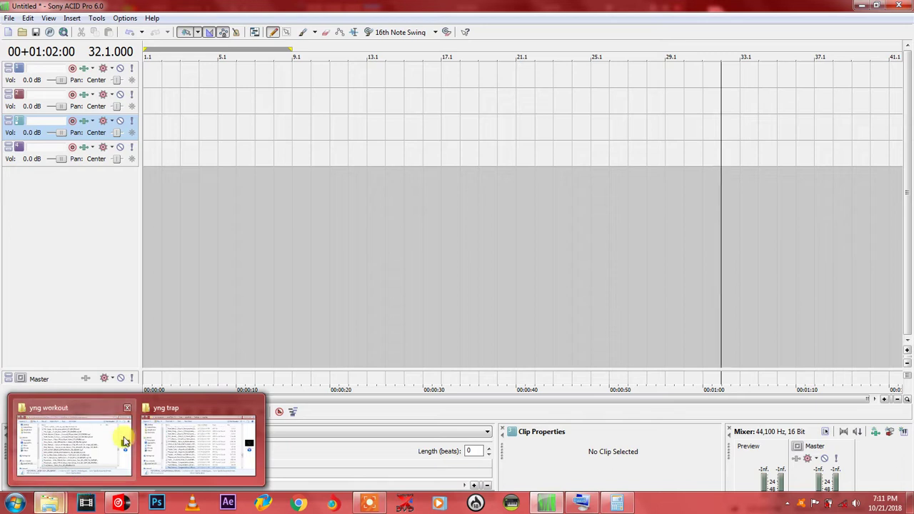
mouse_move(130, 393)
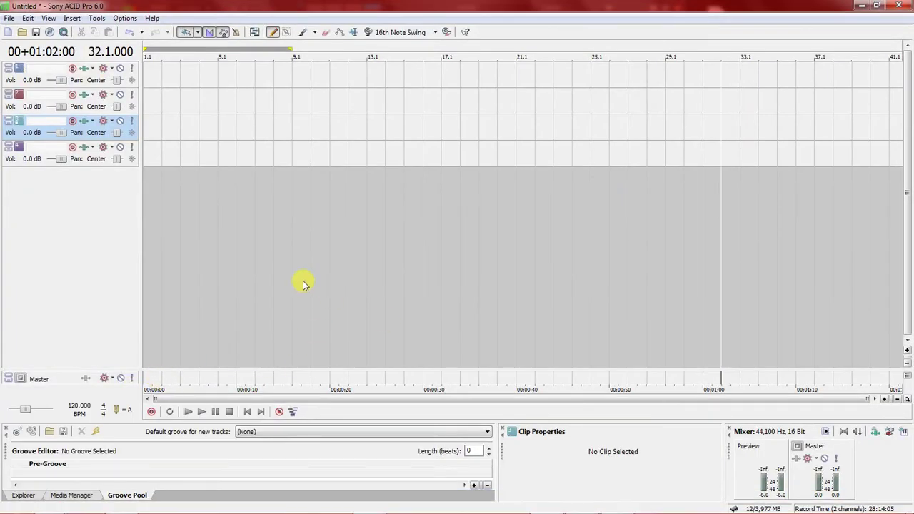
left_click(117, 503)
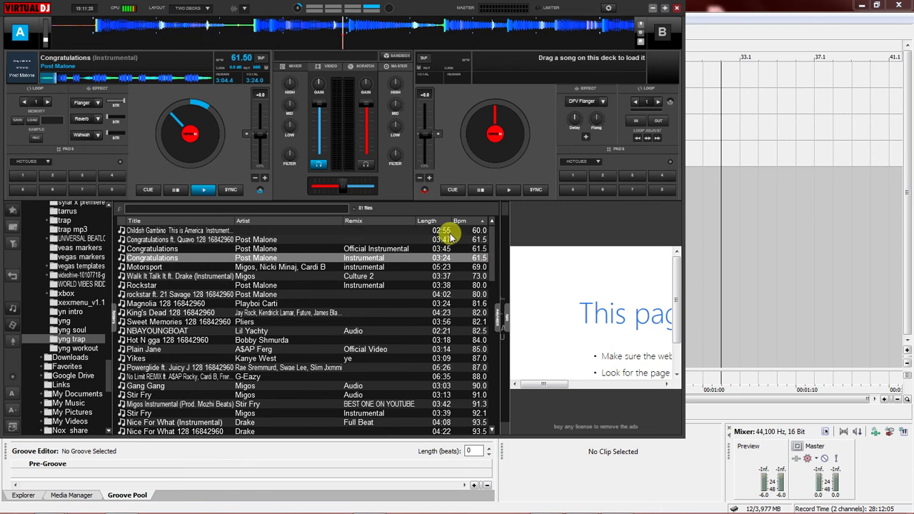
scroll(491, 262, "down", 1)
left_click_drag(491, 263, 464, 423)
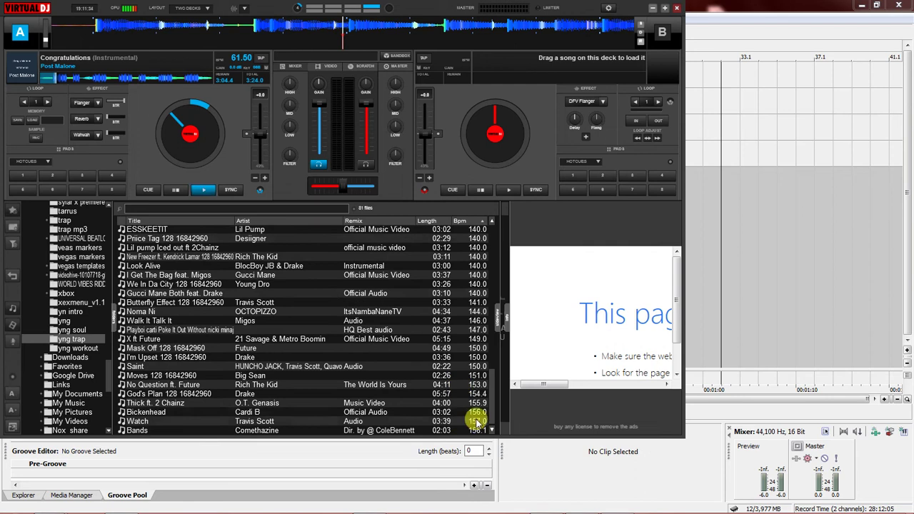
left_click_drag(491, 411, 500, 317)
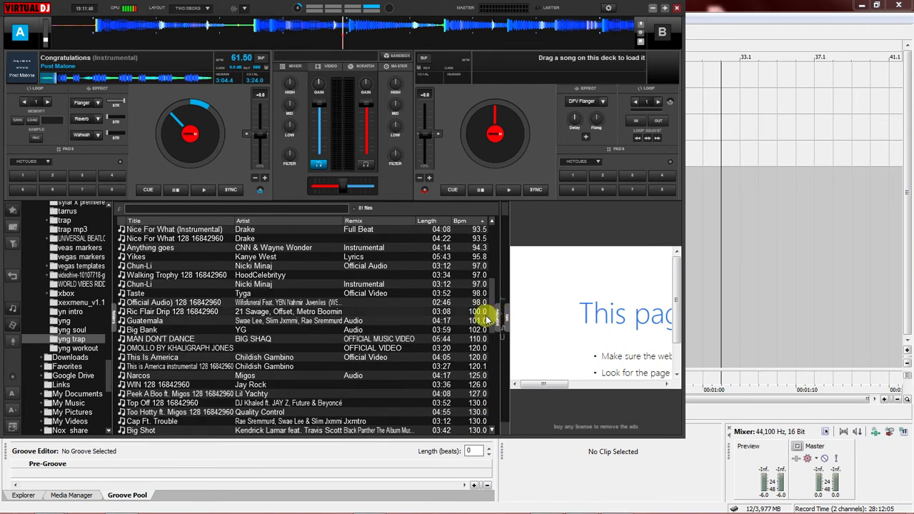
left_click(388, 347)
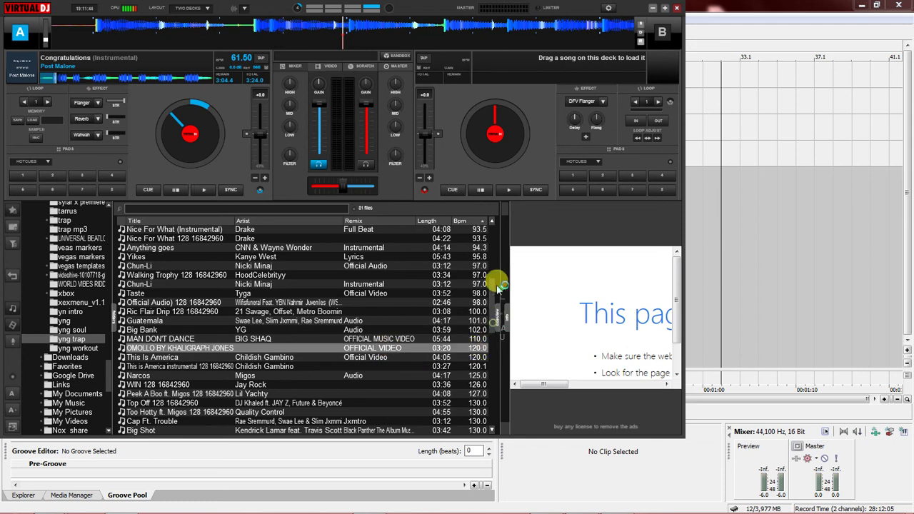
left_click_drag(496, 279, 499, 168)
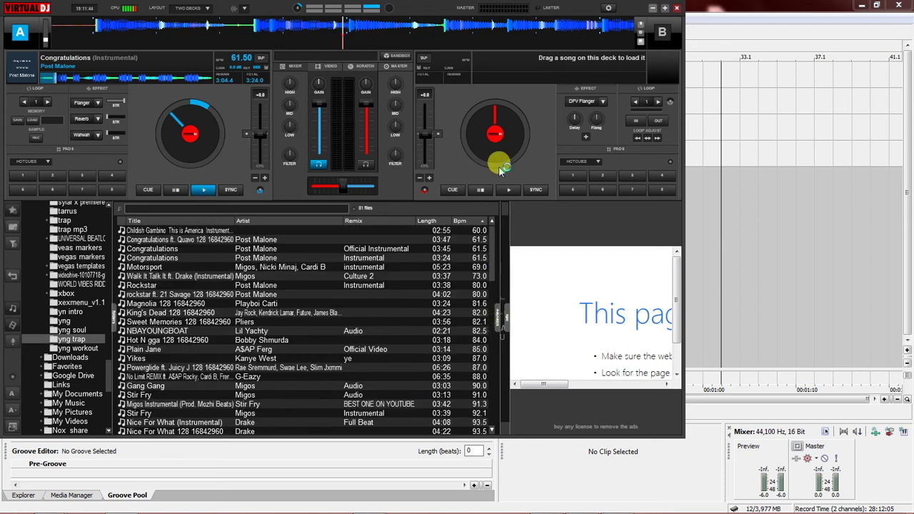
left_click(255, 239)
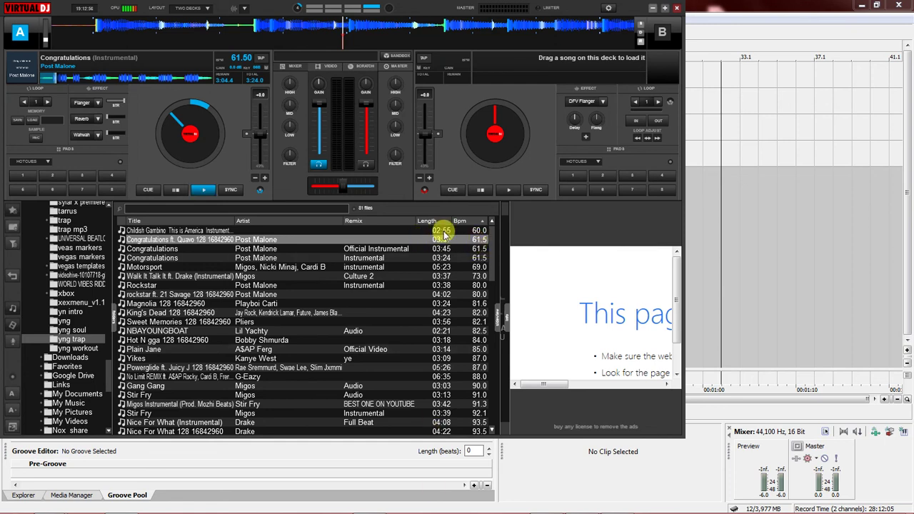
scroll(485, 314, "down", 15)
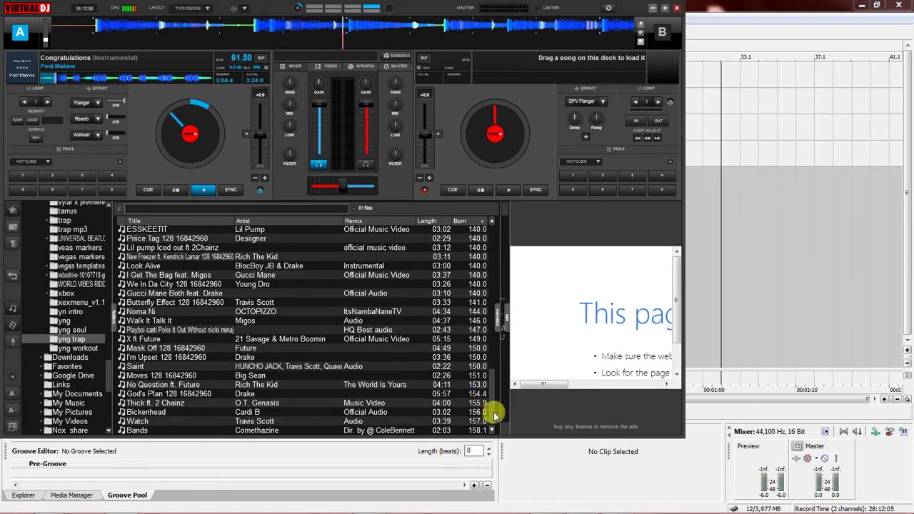
left_click_drag(493, 418, 501, 227)
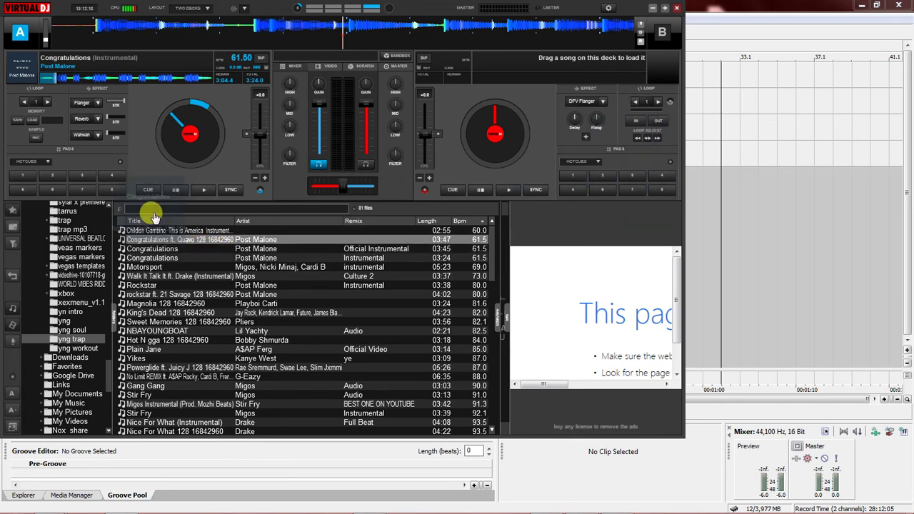
Import the Post Malone Congratulations (Official Instrumental) file from the yng trap folder onto track 1 in ACID at about bar 32
mouse_move(29, 508)
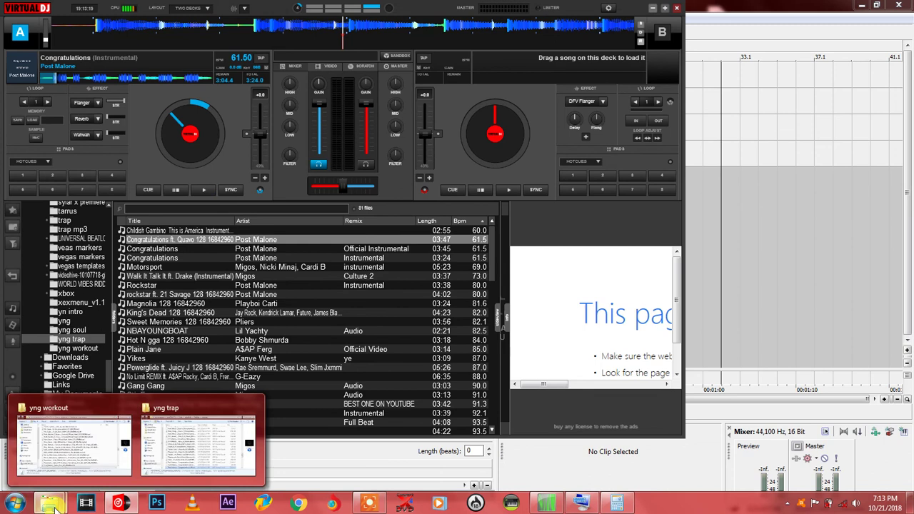
left_click(197, 446)
left_click_drag(232, 465, 777, 76)
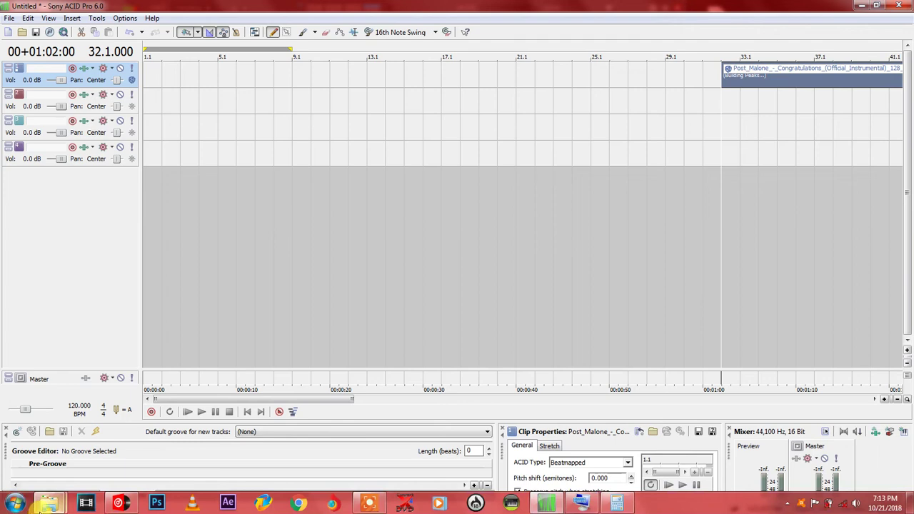
Load Congratulations ft. Quavo on VirtualDJ's deck A, and set the imported ACID clip's original tempo to 61.50 BPM
left_click(182, 476)
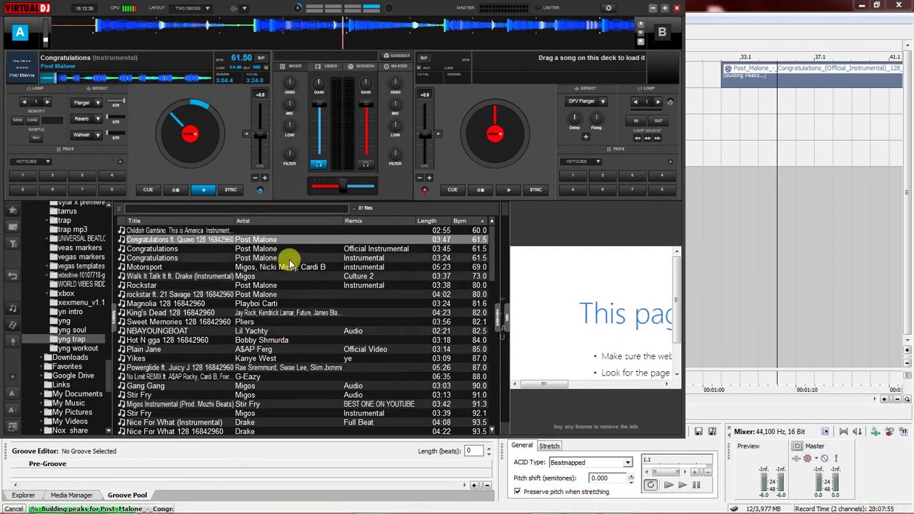
left_click_drag(291, 241, 190, 112)
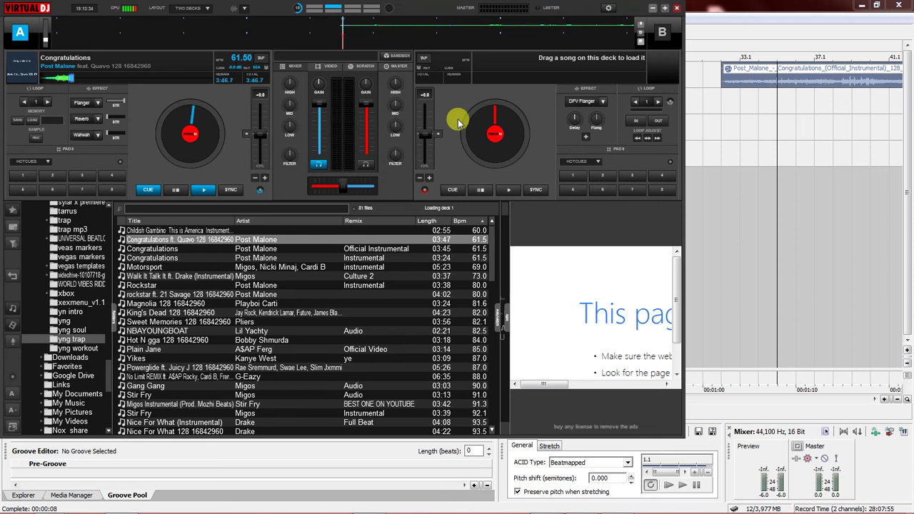
left_click(830, 85)
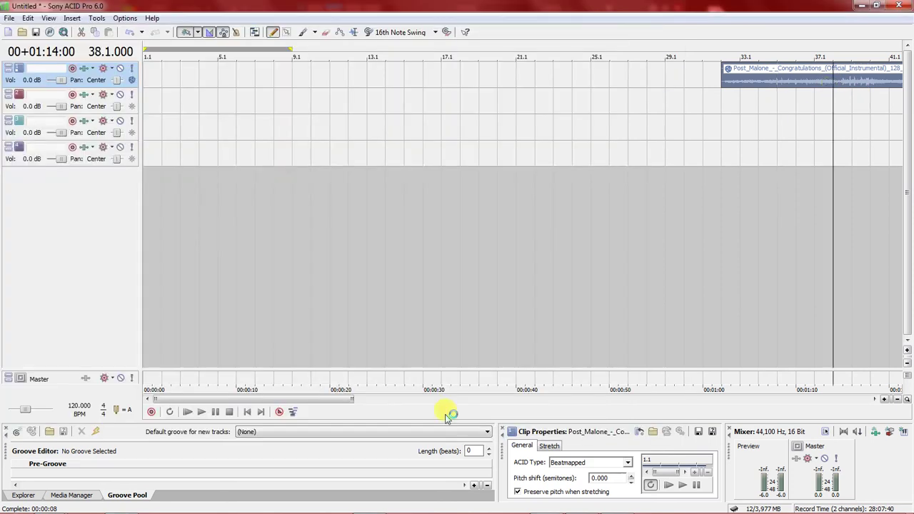
left_click(547, 446)
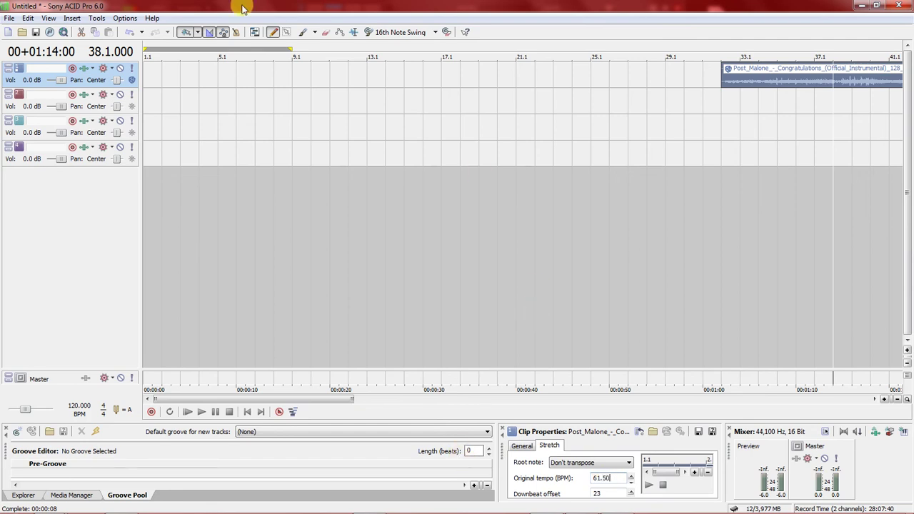
left_click(269, 109)
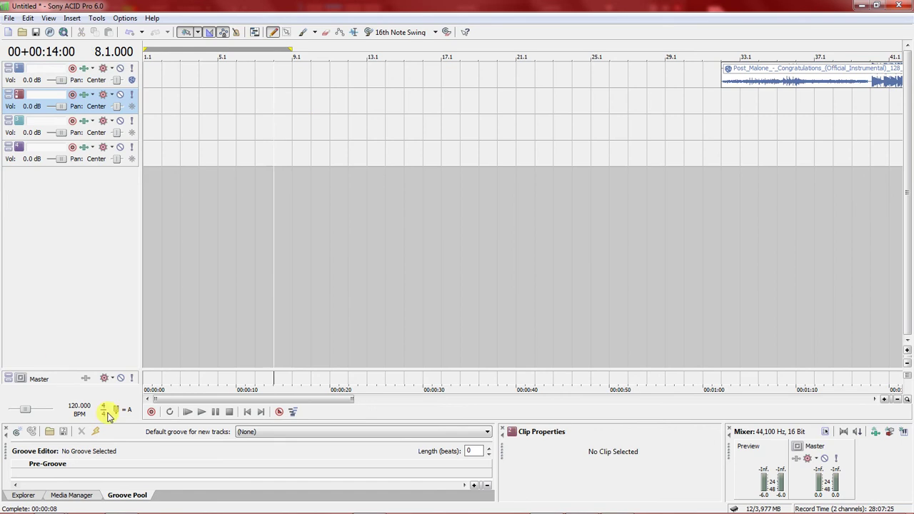
Set the project tempo to 70 BPM and move the Congratulations clip to the start of the timeline
double_click(79, 407)
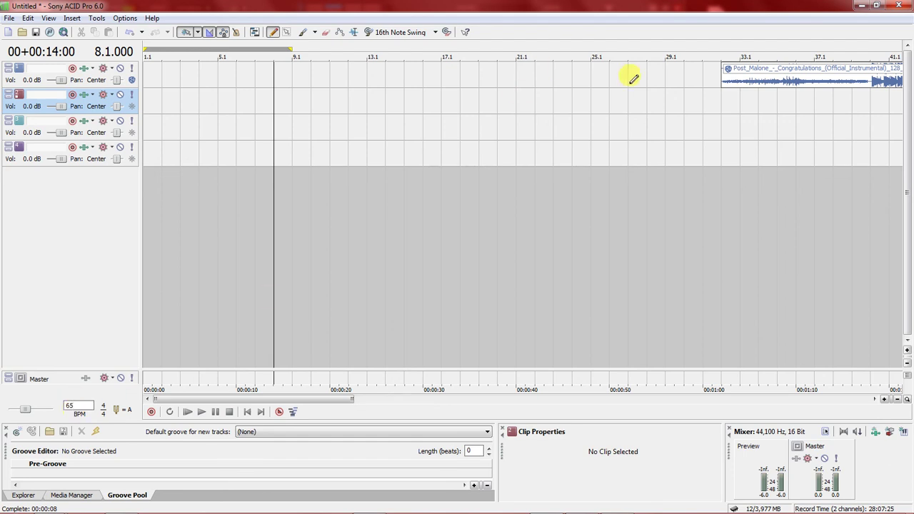
left_click_drag(742, 81, 379, 78)
left_click_drag(450, 87, 236, 88)
scroll(244, 86, "down", 1)
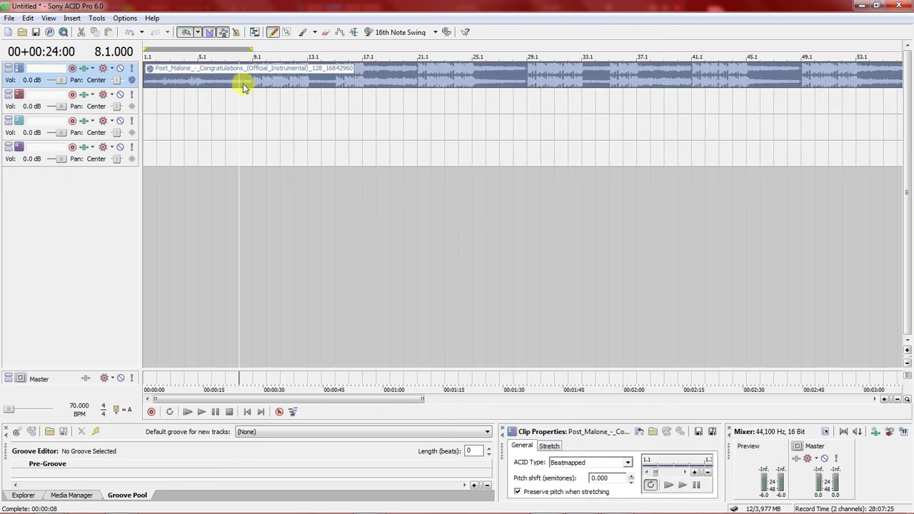
Split the Congratulations clip just before the first strong beat after 9.1 and delete the intro section
left_click(250, 83)
scroll(326, 86, "up", 3)
scroll(326, 85, "up", 2)
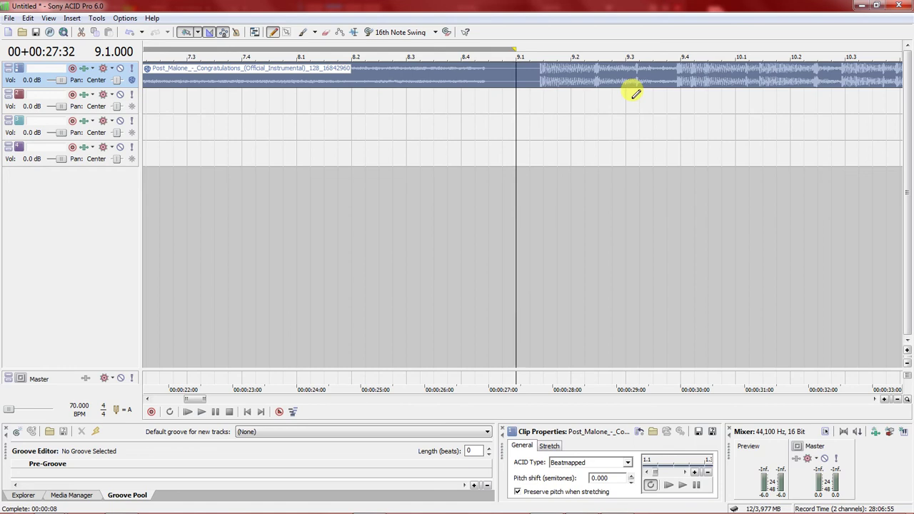
left_click(543, 84)
scroll(540, 82, "up", 2)
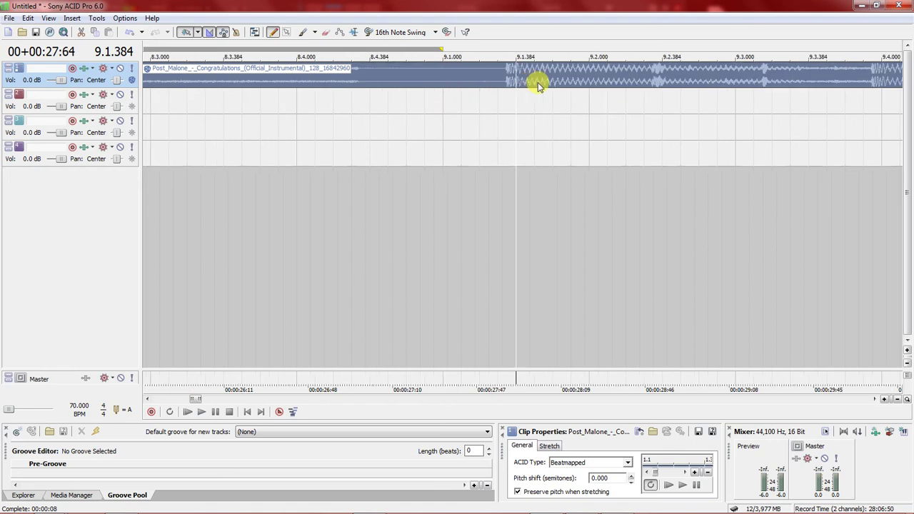
left_click(498, 83)
key("s")
left_click(458, 76)
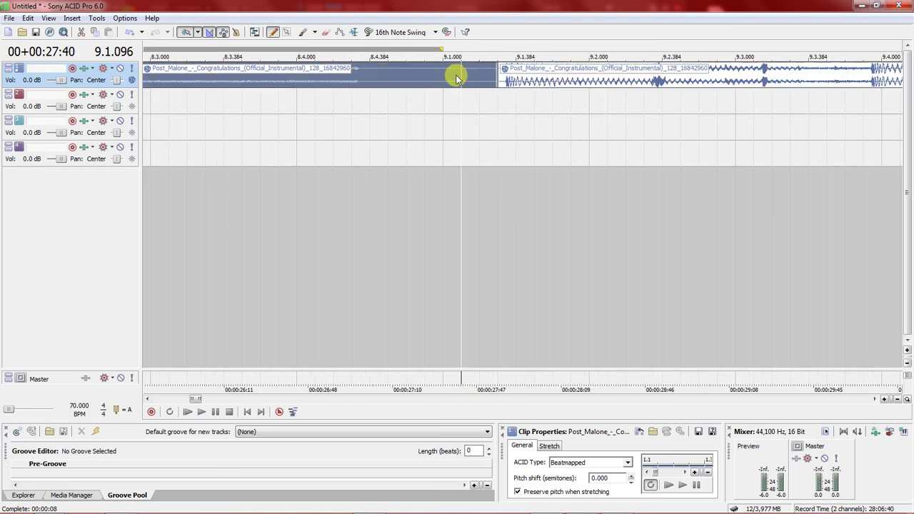
key("Delete")
Move the remaining Congratulations clip earlier on track 1 so its first beat lines up with 8.4.000
left_click_drag(519, 71, 326, 71)
left_click(293, 104)
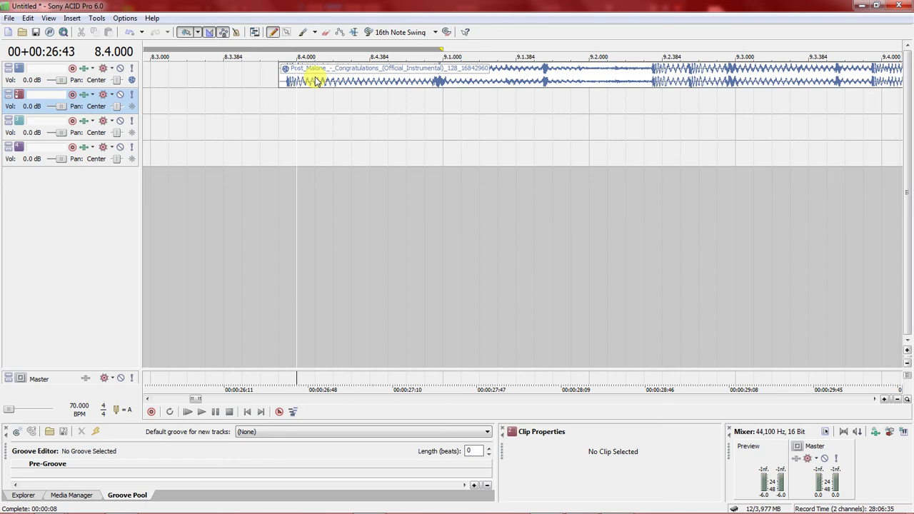
scroll(294, 89, "up", 3)
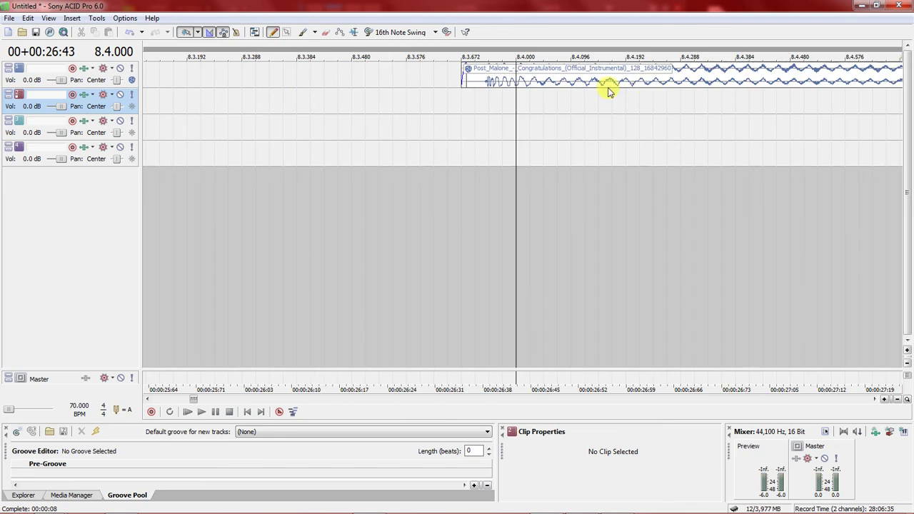
left_click_drag(499, 84, 524, 86)
scroll(524, 85, "down", 3)
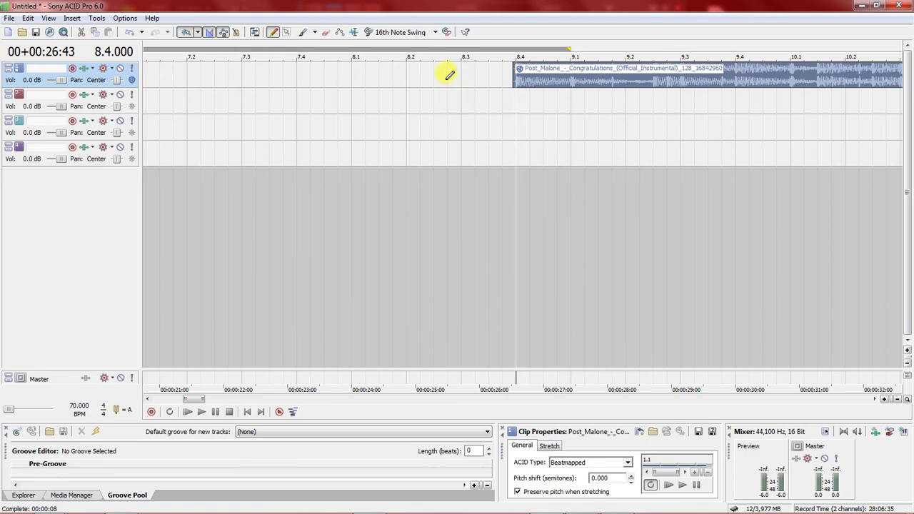
Fine-tune the Congratulations clip's start at 8.4.000, trimming its leading edge to the first beat of the waveform
left_click(517, 95)
scroll(515, 90, "up", 8)
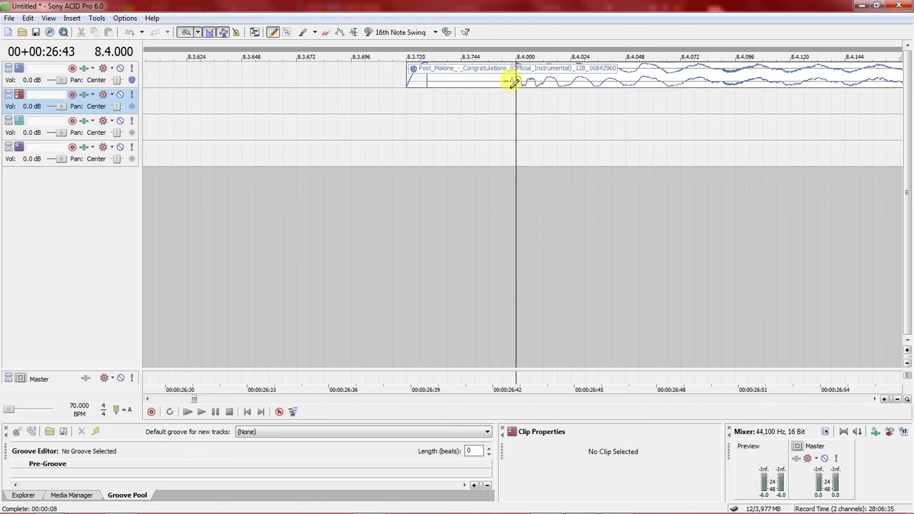
left_click_drag(514, 82, 526, 84)
scroll(519, 86, "down", 3)
scroll(515, 85, "down", 5)
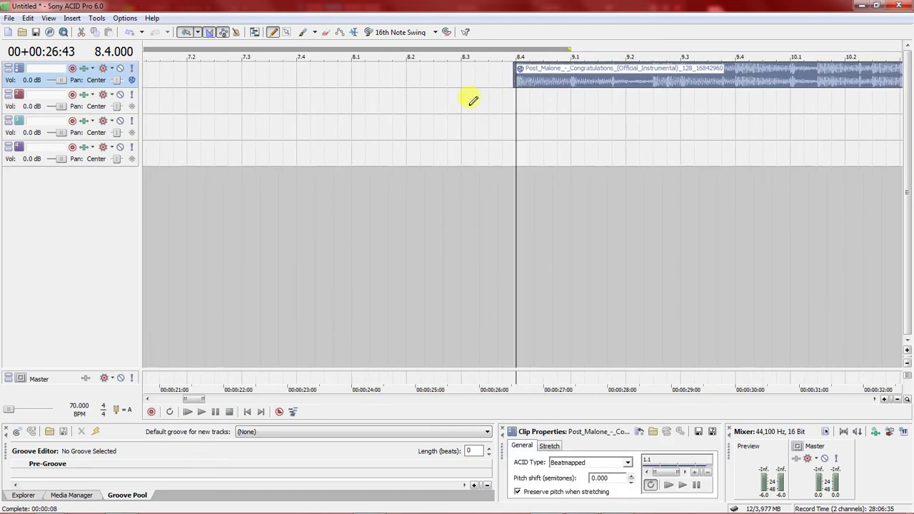
mouse_move(516, 81)
left_mouse_down()
mouse_move(530, 81)
mouse_move(519, 80)
left_mouse_up()
Move the trimmed Congratulations clip to start at 5.1.000 and play it back from there
scroll(526, 80, "down", 1)
scroll(516, 80, "down", 8)
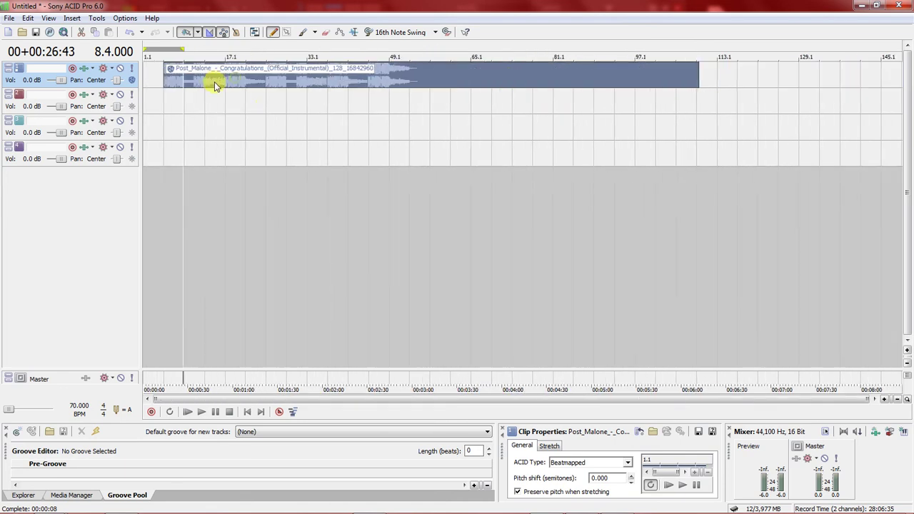
left_click(170, 99)
scroll(170, 98, "up", 1)
scroll(186, 93, "up", 4)
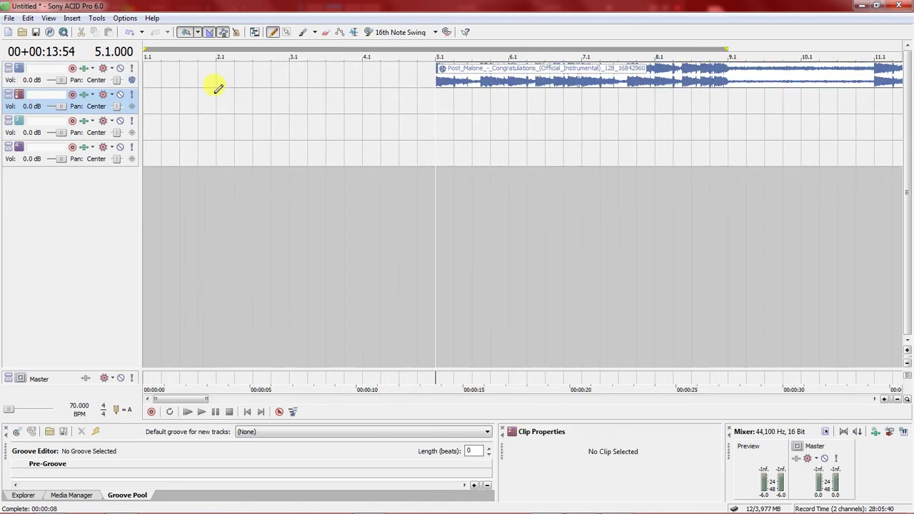
key("space")
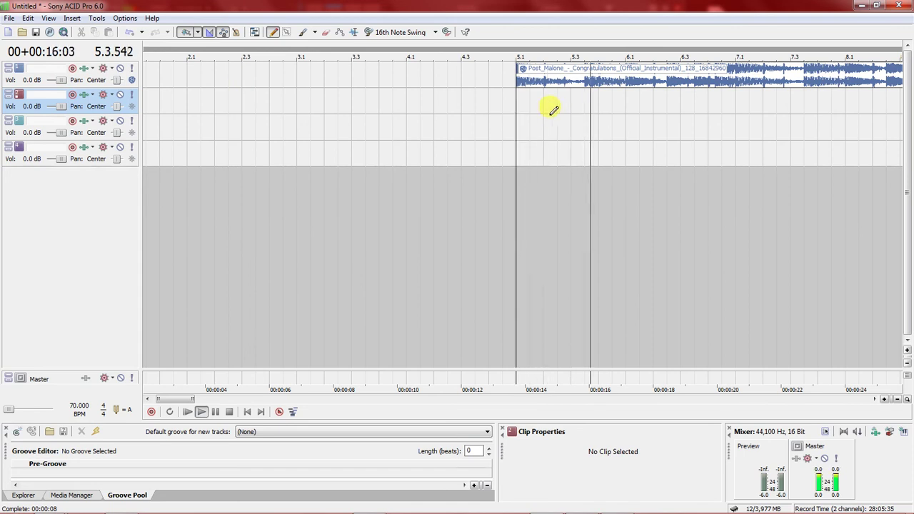
key("space")
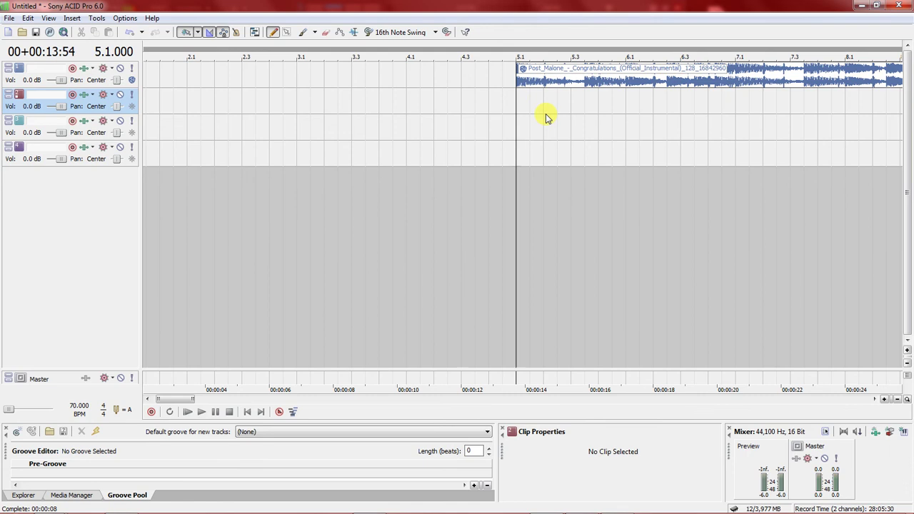
Split the Congratulations clip at 5.1.048 to isolate a short slice of its first beat
left_click(518, 82)
scroll(516, 85, "up", 1)
scroll(515, 82, "up", 2)
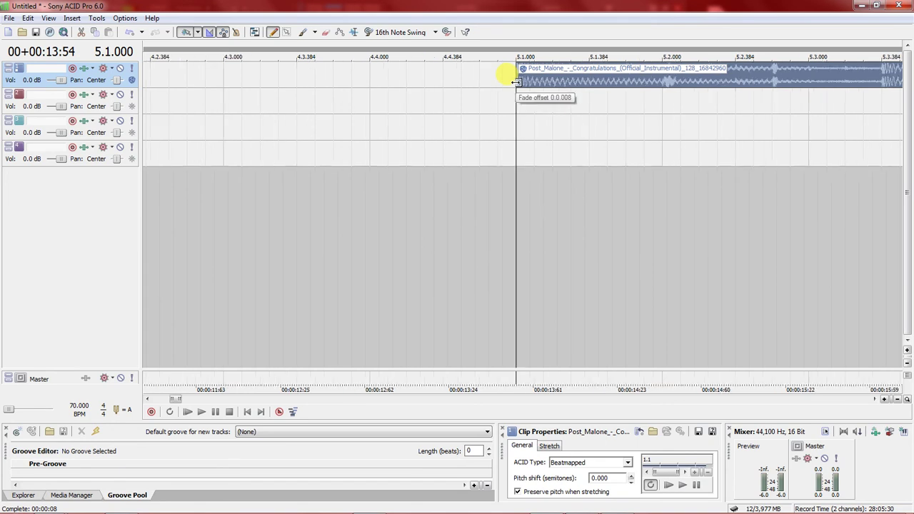
scroll(515, 82, "up", 1)
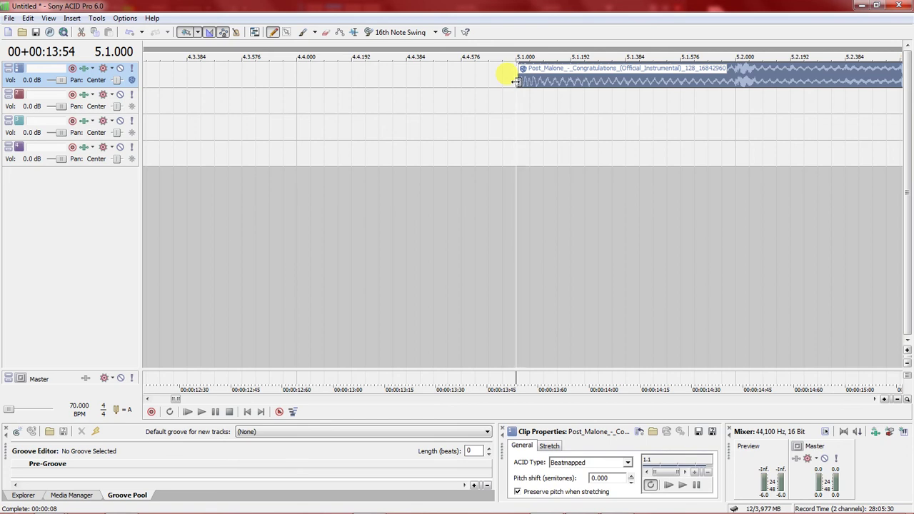
left_click(529, 83)
key("s")
Copy the isolated first-beat slice to 4.4.000, 4.4.192, 4.4.384 and 4.4.576 on track 1
left_click(526, 77)
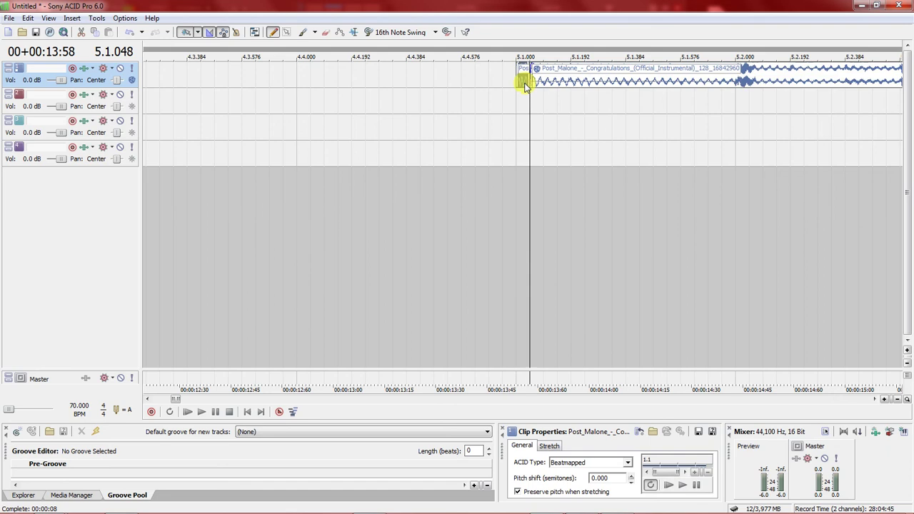
left_click(292, 78)
left_click_drag(302, 84, 306, 81)
left_click(377, 85)
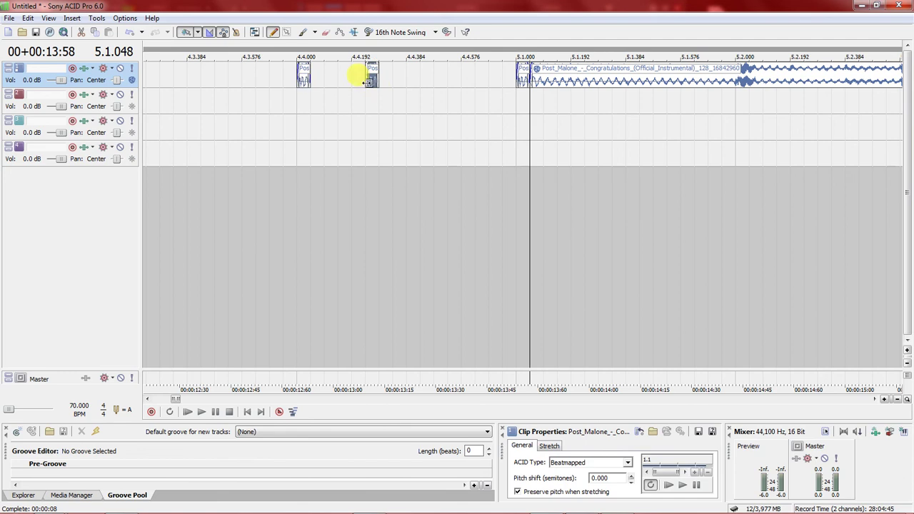
left_click_drag(370, 84, 359, 84)
left_click(414, 82)
left_click(468, 82)
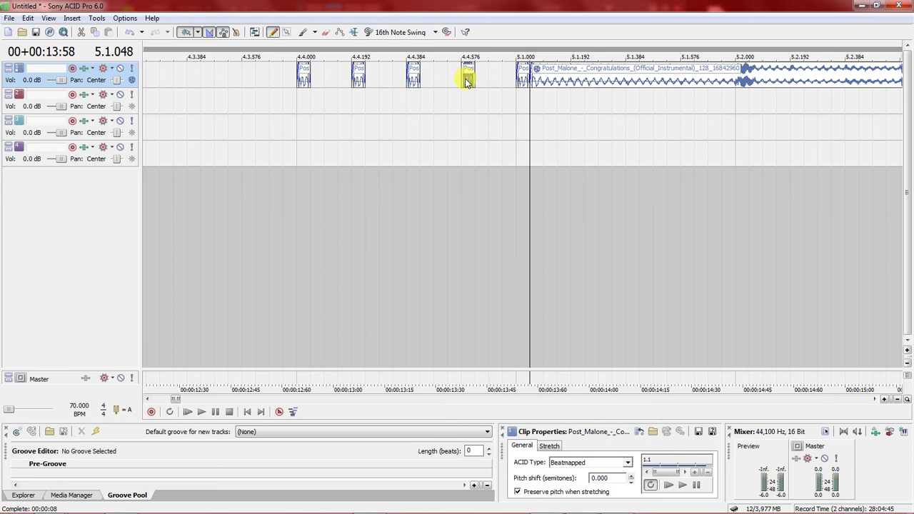
Extend the slice at 4.4.384 to about 4.4.528 and halve the lengths of the slices at 4.4.576, 4.4.000 and 4.4.192
scroll(464, 83, "up", 2)
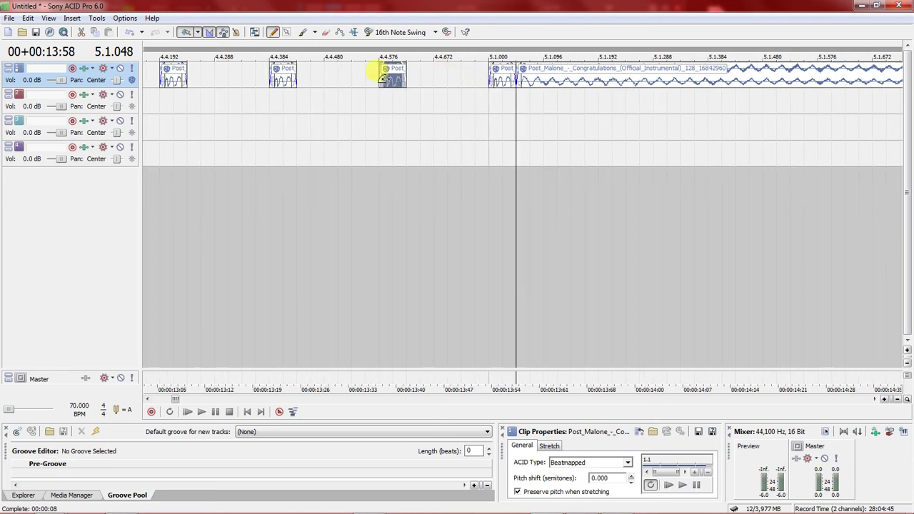
left_click_drag(296, 83, 386, 83)
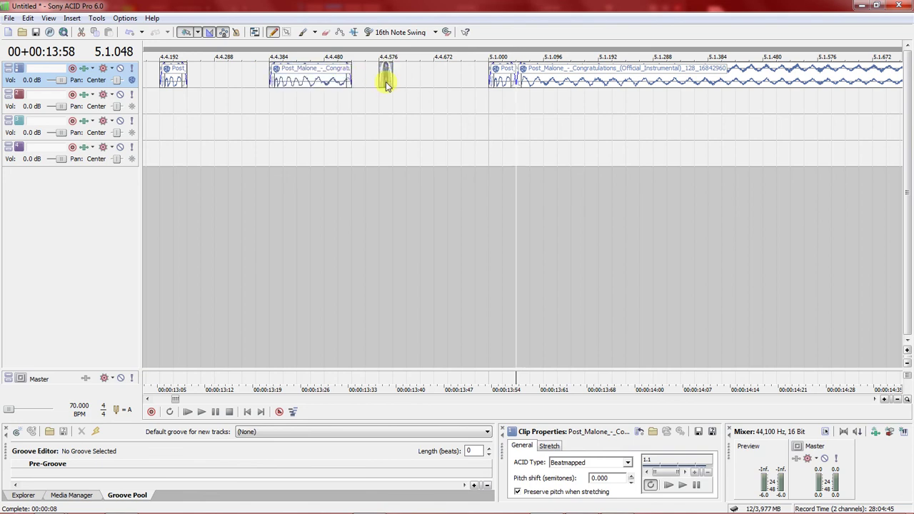
left_click(147, 398)
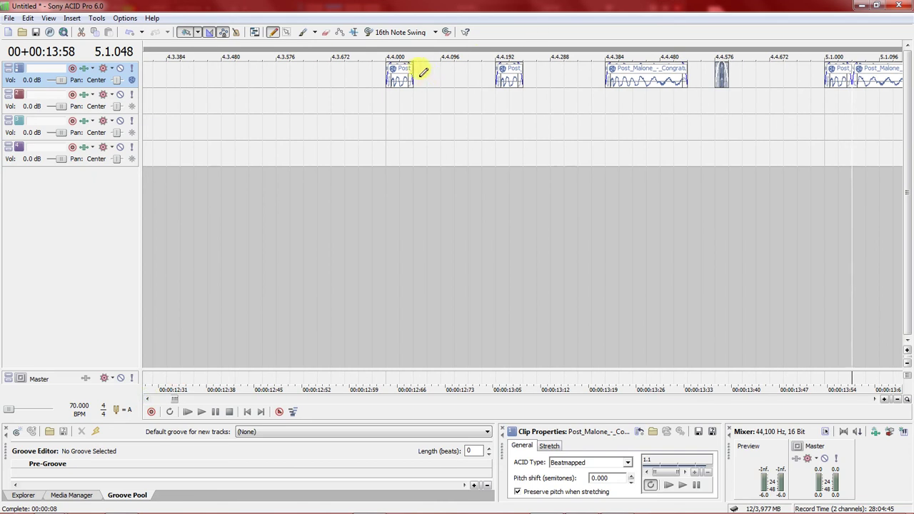
left_click_drag(413, 76, 398, 76)
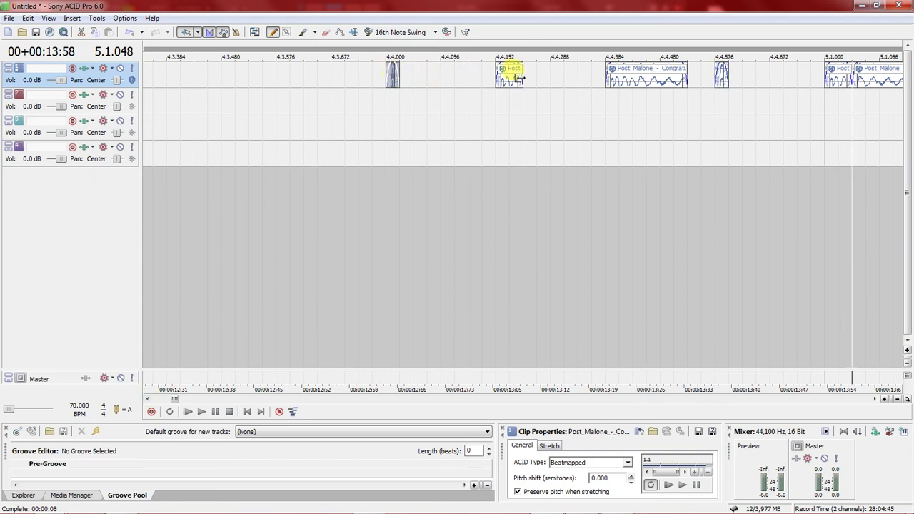
left_click_drag(522, 76, 502, 77)
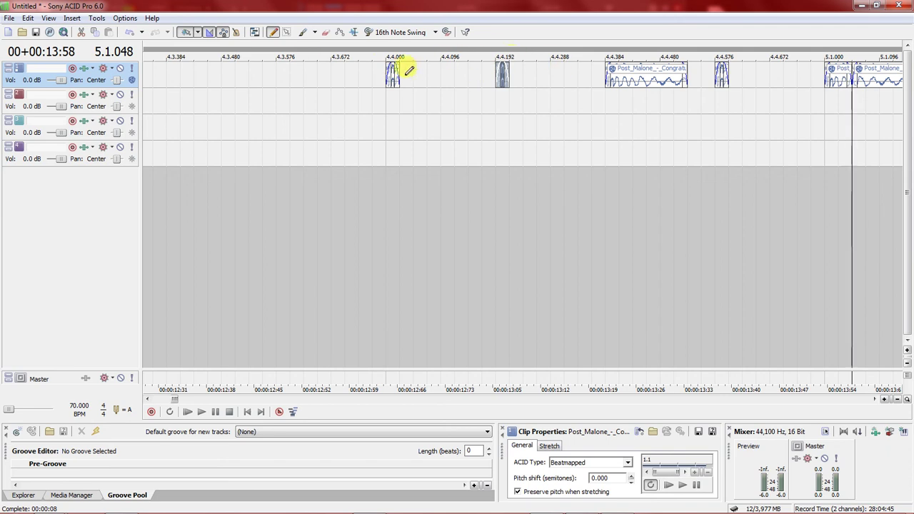
Place copies of the short slice at 4.4.096 and 4.4.288, and lengthen the slices at 4.4.000 and 4.4.192
left_click_drag(398, 74, 451, 76)
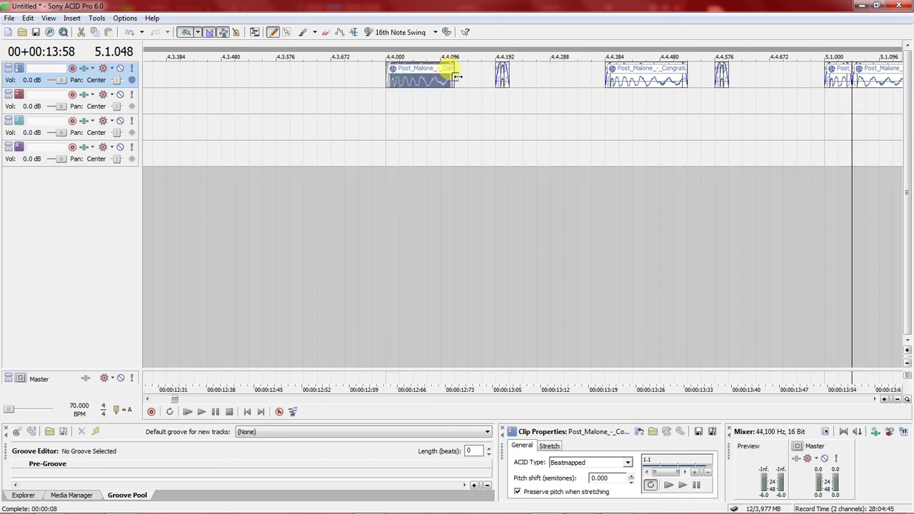
key("ctrl+z")
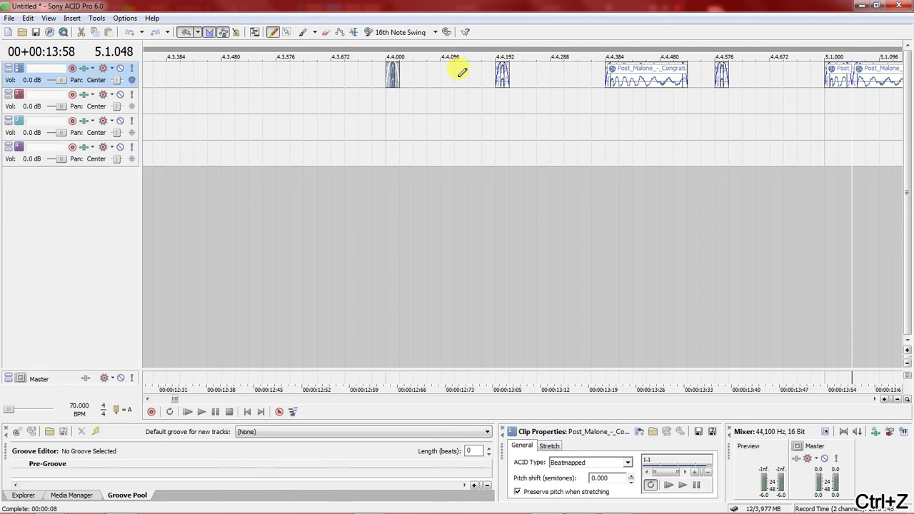
left_click(503, 85)
left_click_drag(503, 85, 450, 86)
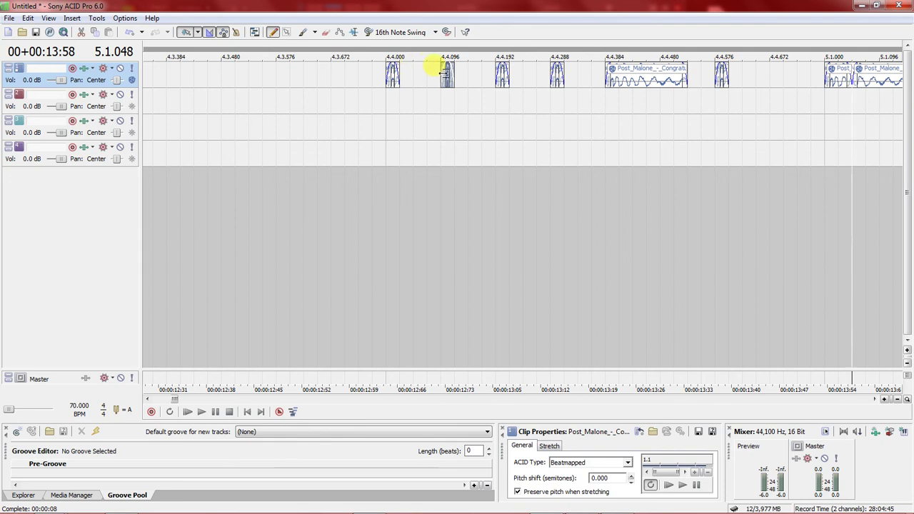
left_click_drag(394, 76, 426, 75)
left_click_drag(508, 75, 534, 74)
Play the repeated-beat pattern back from 4.4.000 to check its rhythm
scroll(457, 86, "down", 3)
scroll(457, 85, "down", 2)
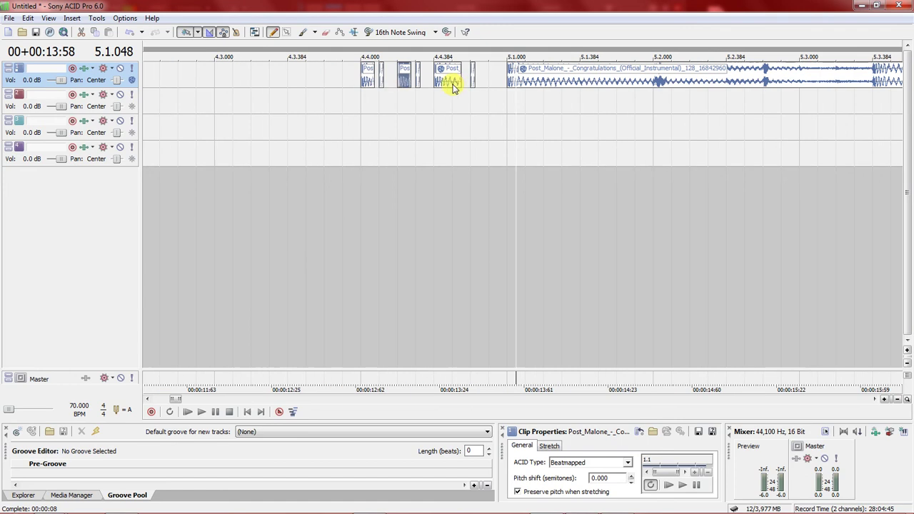
left_click(361, 97)
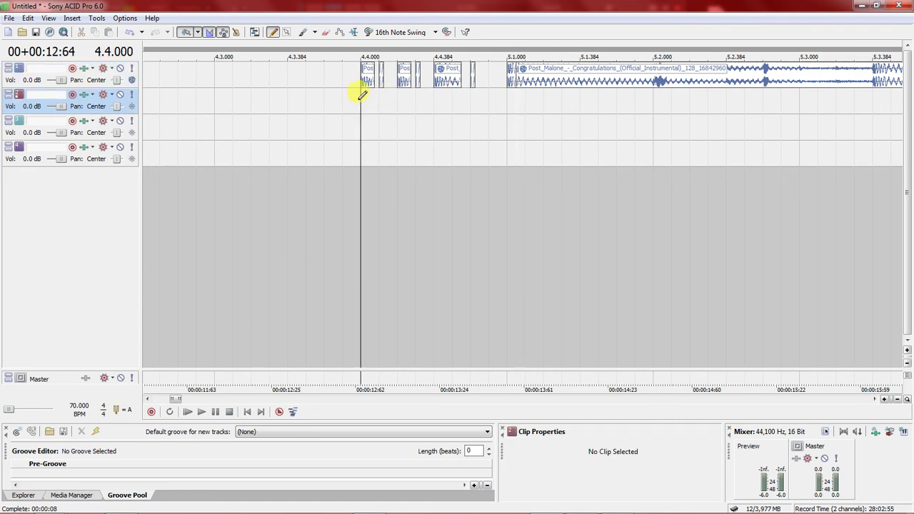
key("space")
key("space")
key("space")
key("space")
left_click(449, 82)
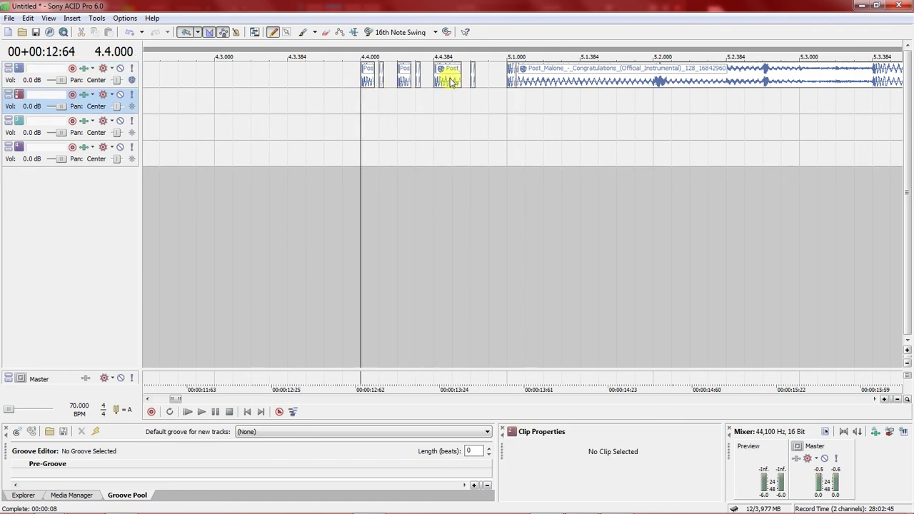
key("space")
Try copying the long slice at 4.4.384 and its following short slice to 4.3.480 and 4.3.000, and play back from 4.3.000
left_click(457, 84)
left_click_drag(441, 81, 325, 82)
left_click_drag(324, 81, 237, 83)
key("Escape")
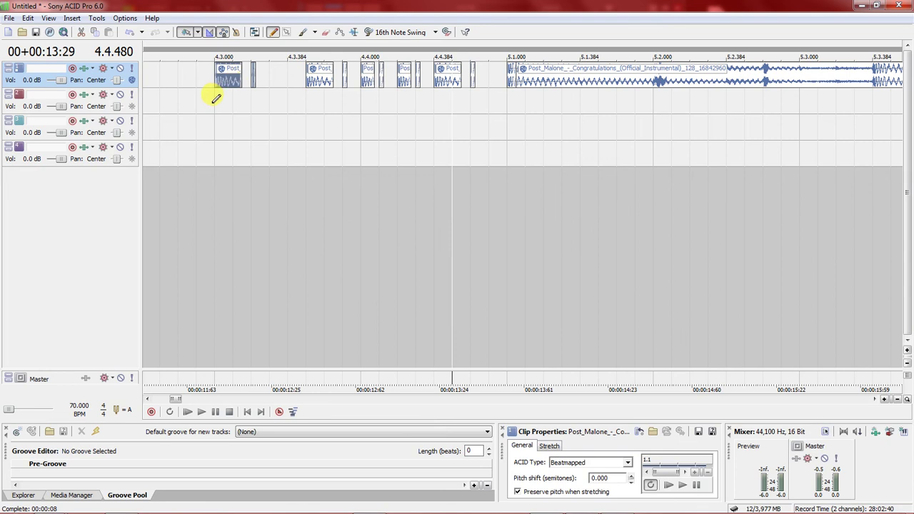
left_click(212, 105)
key("space")
key("space")
key("space")
key("space")
Try extending the slice at 4.3.000 to about 4.3.240 and play the pattern back from its start
mouse_move(253, 85)
left_mouse_down()
mouse_move(272, 85)
mouse_move(247, 82)
left_mouse_up()
left_click(248, 82)
scroll(249, 81, "up", 1)
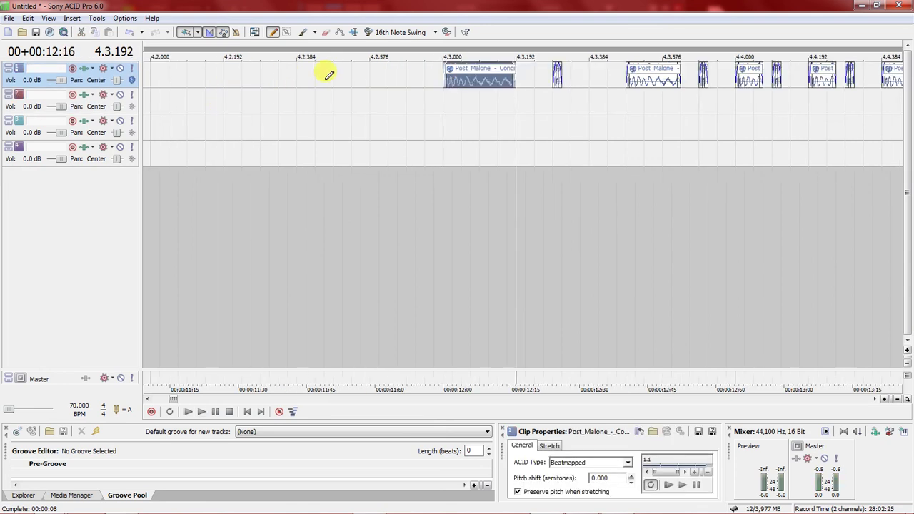
left_click_drag(512, 77, 533, 76)
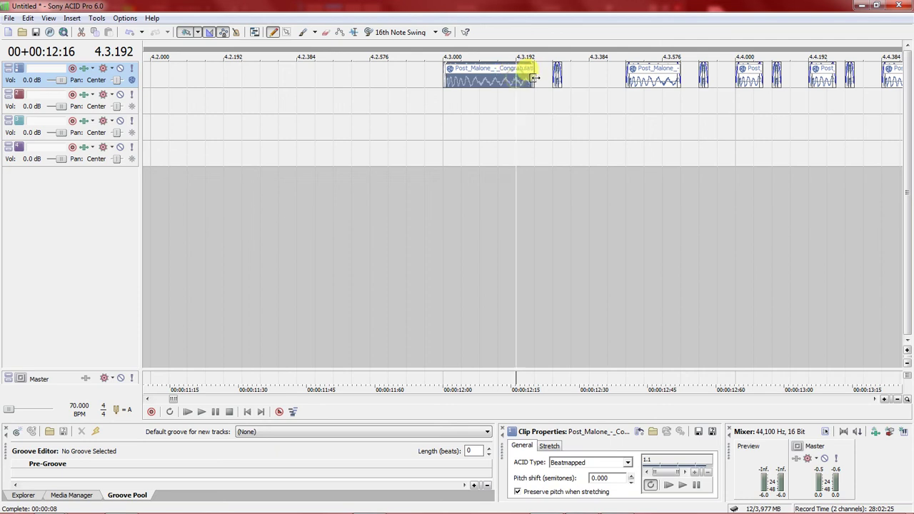
left_click(443, 96)
key("space")
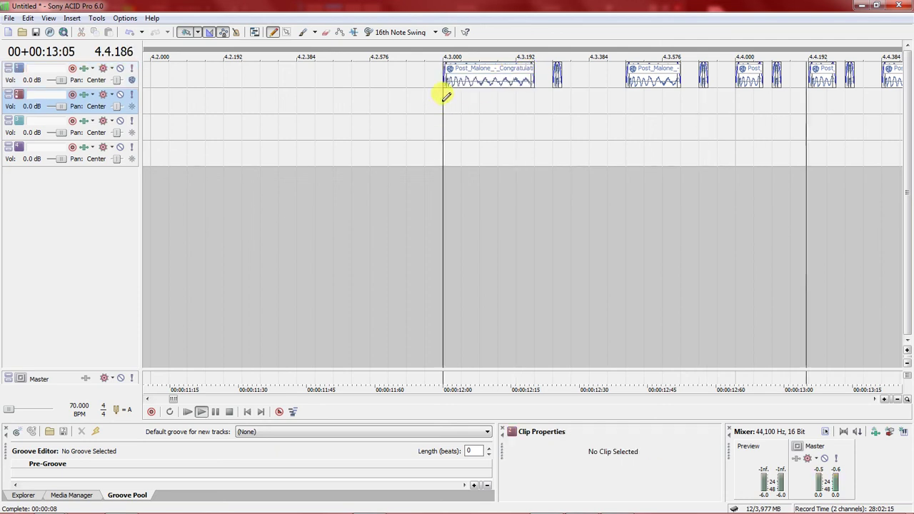
key("space")
Delete the long and short slice copies between 4.3.000 and 4.4.000 on track 1
left_click(500, 82)
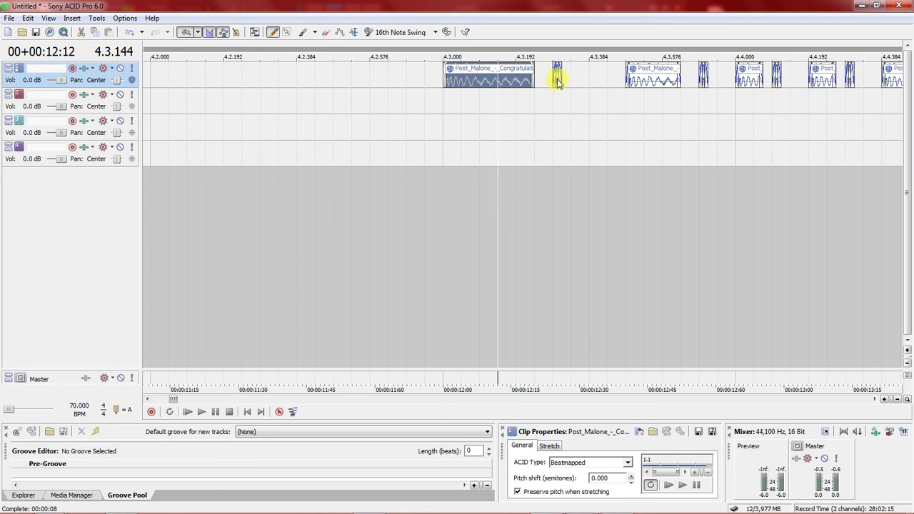
key("Delete")
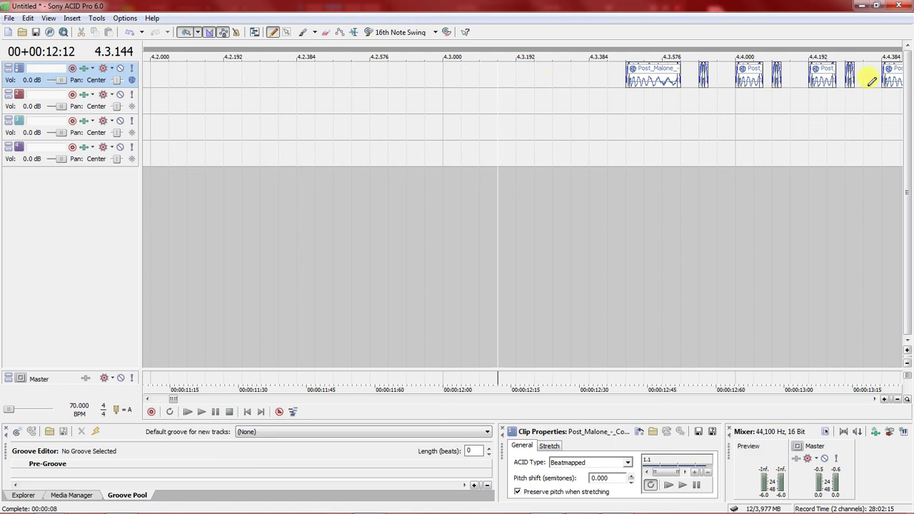
left_click(702, 77)
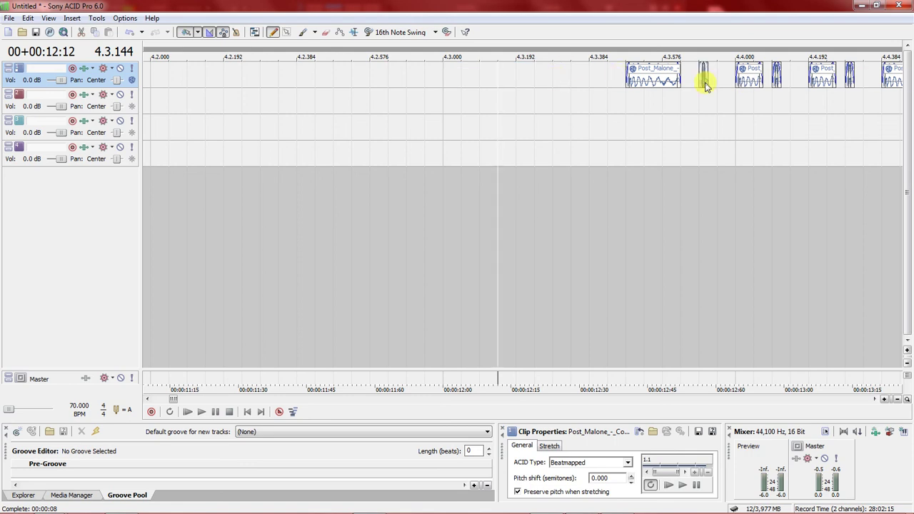
left_click(667, 76)
scroll(675, 75, "down", 1)
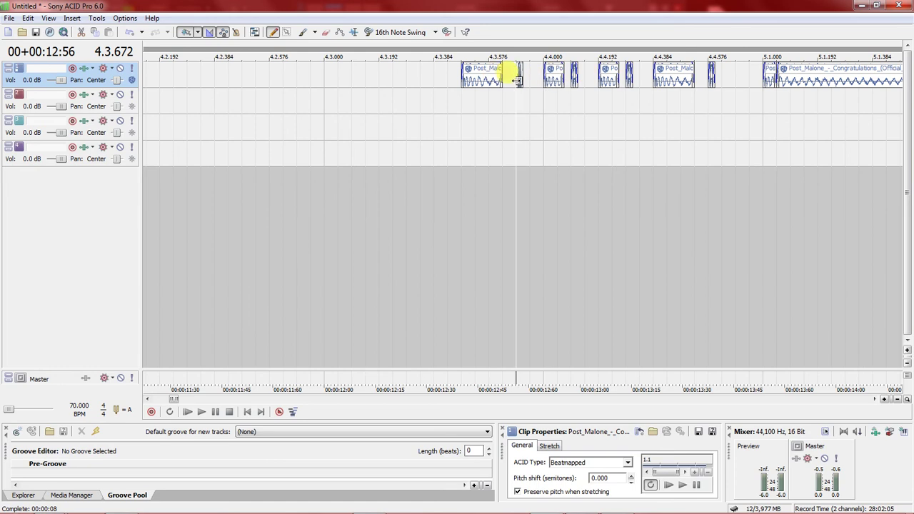
left_click_drag(509, 76, 501, 80)
left_click(479, 82)
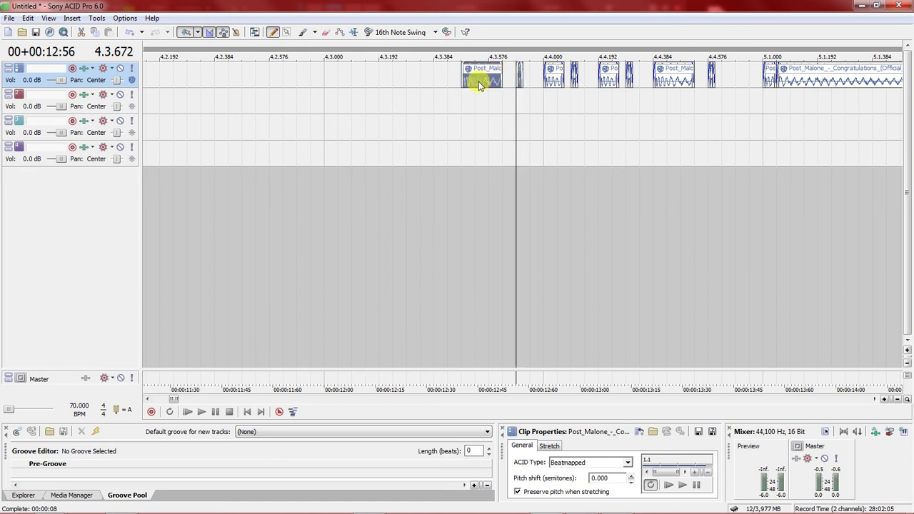
key("Delete")
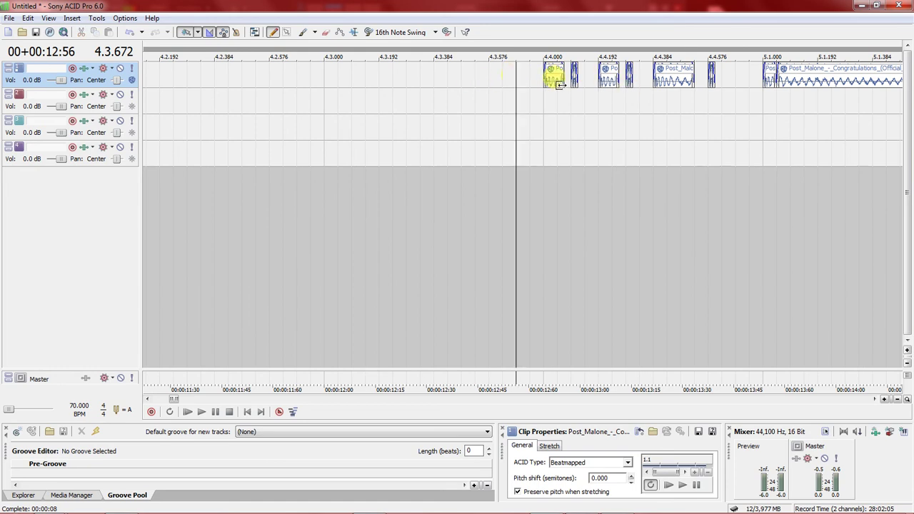
Place beat-slice copies at 4.3.000, 4.3.192, 4.3.384 and 4.3.576, and shorten the first three to half their length
mouse_move(560, 85)
left_mouse_down()
mouse_move(503, 87)
mouse_move(498, 74)
mouse_move(332, 83)
left_mouse_up()
scroll(351, 75, "up", 2)
scroll(477, 77, "up", 2)
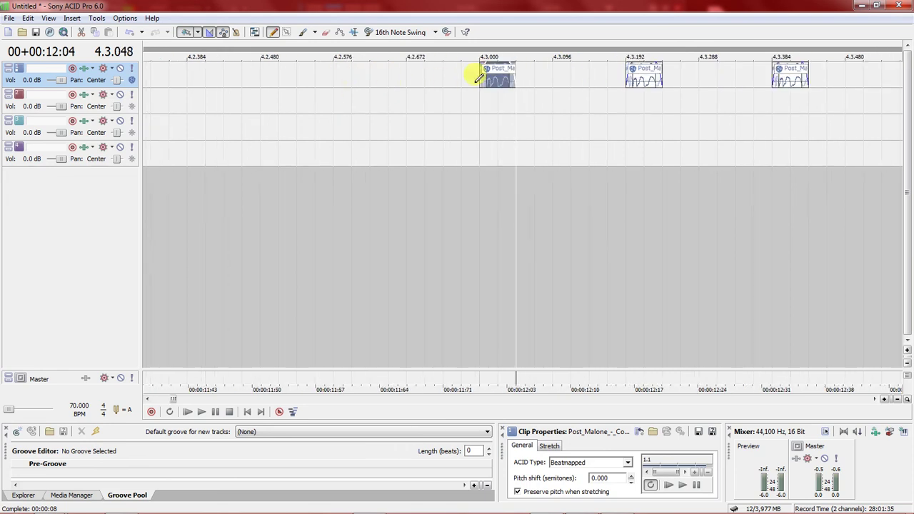
left_click_drag(514, 77, 498, 77)
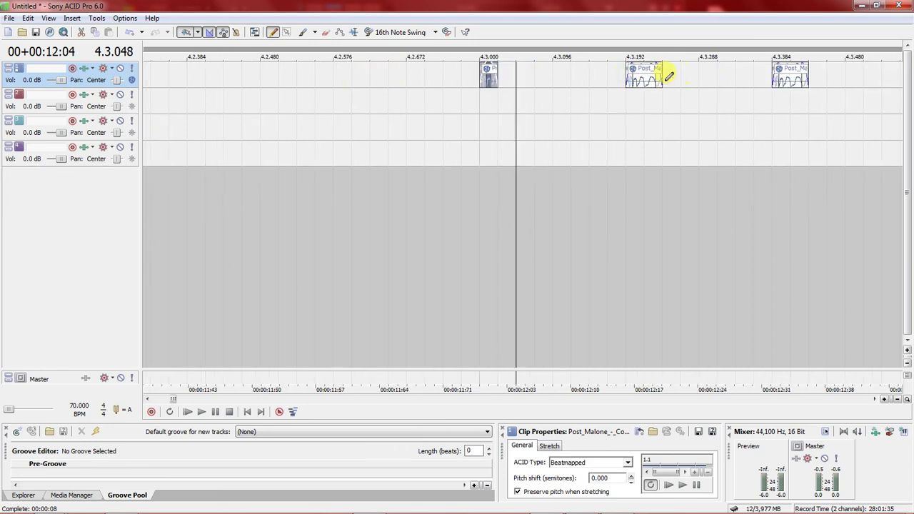
left_click_drag(662, 81, 644, 79)
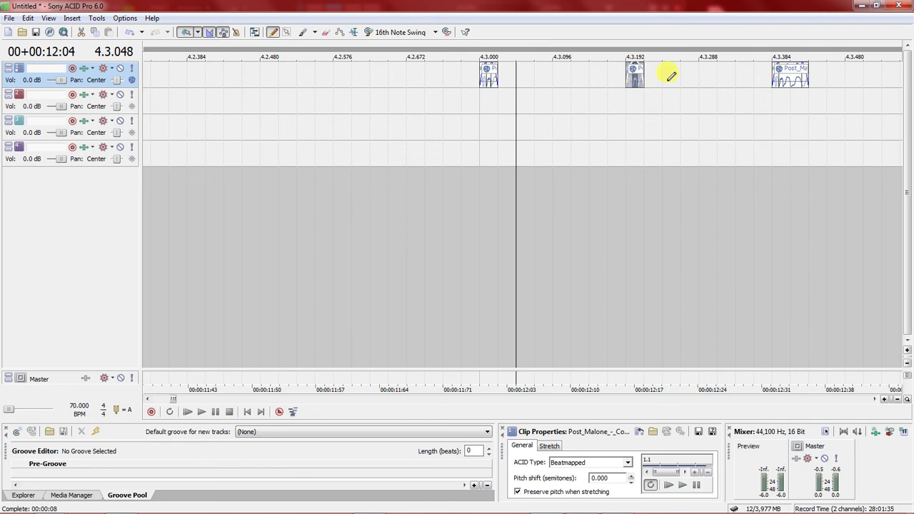
left_click_drag(807, 81, 790, 80)
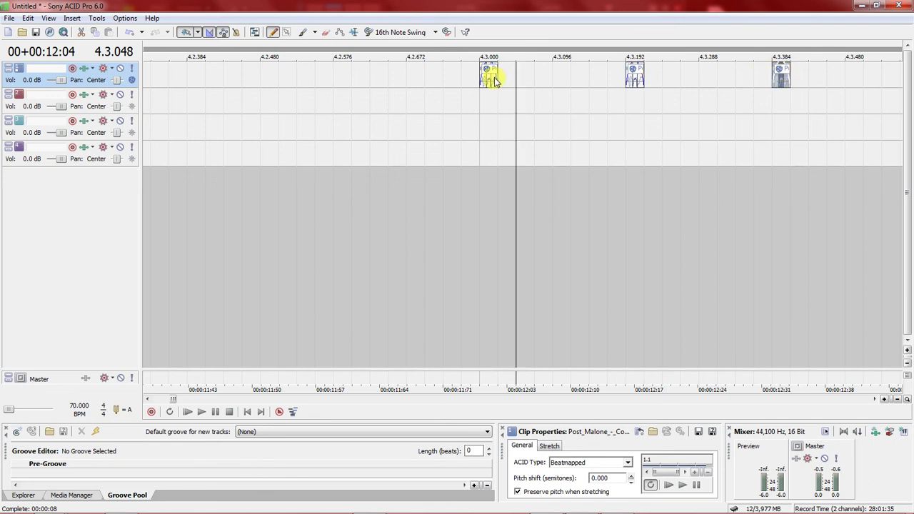
Add short slice copies at 4.3.048, 4.3.096 and 4.3.288, and lengthen the slice at 4.3.192
left_click(524, 75)
left_click(562, 77)
left_click(707, 77)
left_click_drag(643, 77, 681, 77)
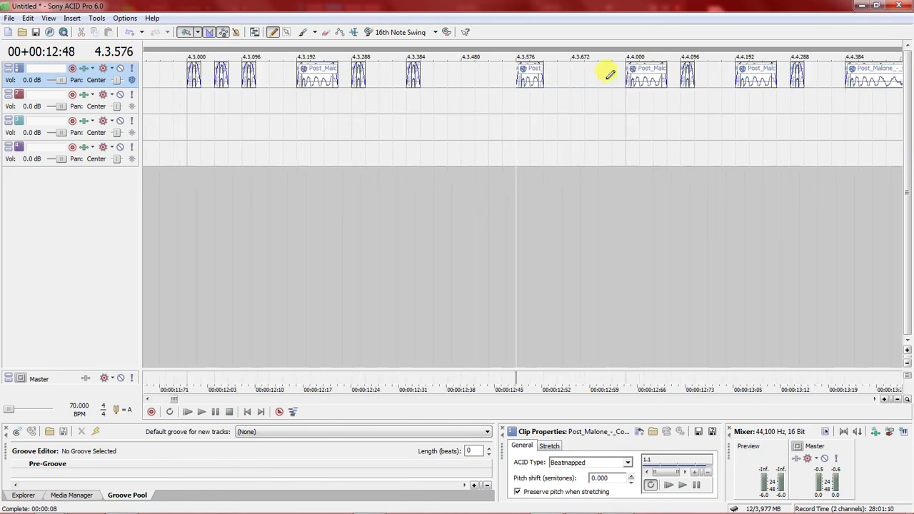
Extend the slice at 4.3.384 to about 4.3.528 and shorten the slice at 4.3.576
scroll(585, 77, "down", 3)
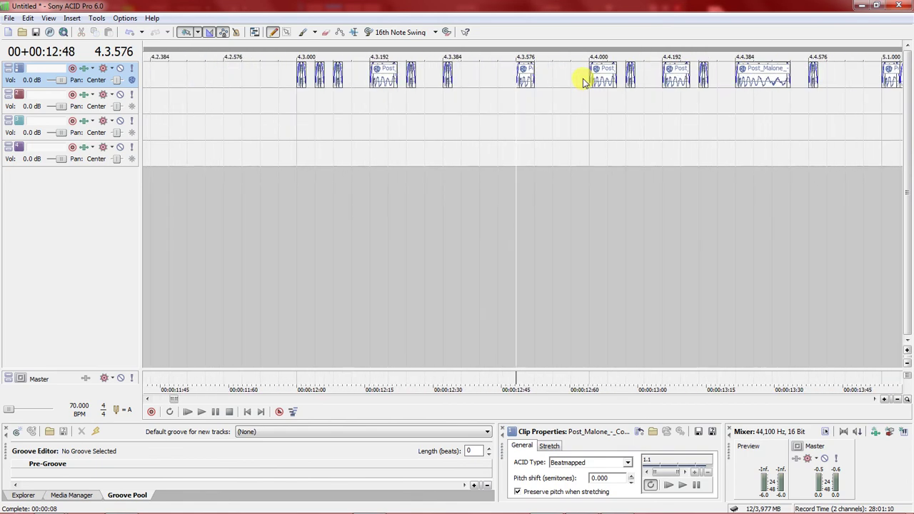
mouse_move(445, 75)
left_mouse_down()
mouse_move(554, 76)
mouse_move(535, 77)
left_mouse_up()
scroll(523, 80, "up", 1)
scroll(534, 77, "down", 3)
Play the complete repeated-beat lead-in back from 4.2.384
left_click(428, 77)
left_click_drag(426, 78, 445, 79)
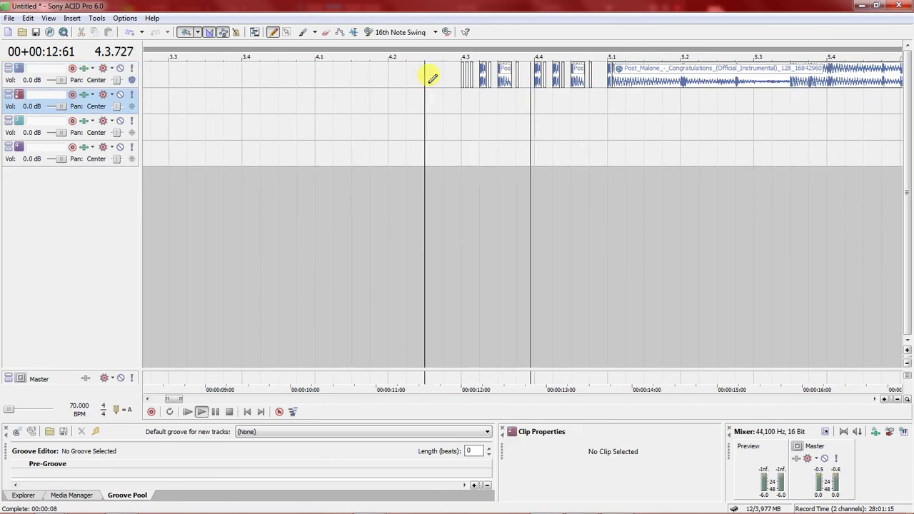
key("space")
key("space")
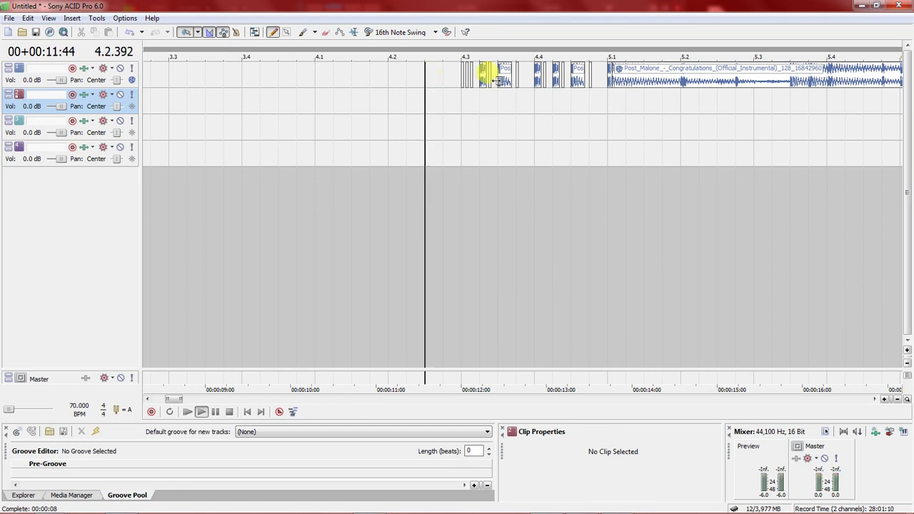
key("space")
Reverse the alternate short slices of the lead-in, including those at 4.3.048 and 4.3.288
left_click(468, 85)
left_click(490, 83)
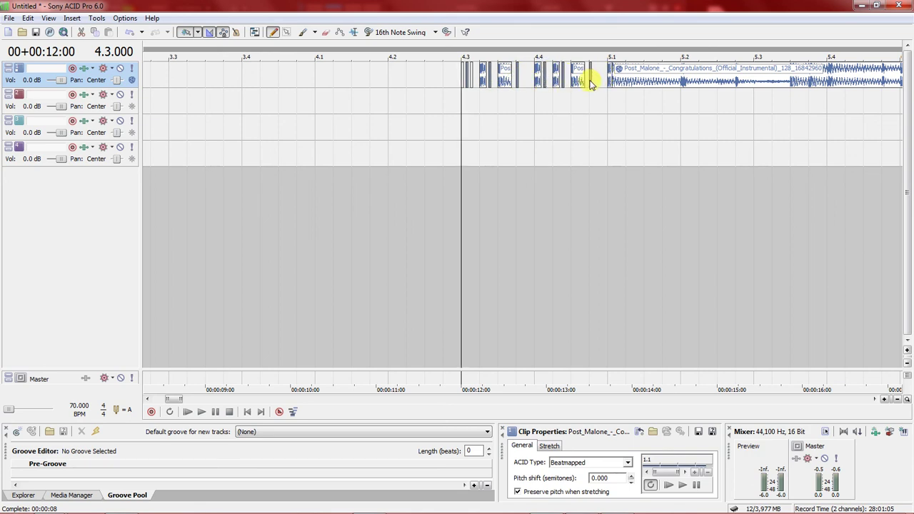
scroll(589, 80, "up", 10)
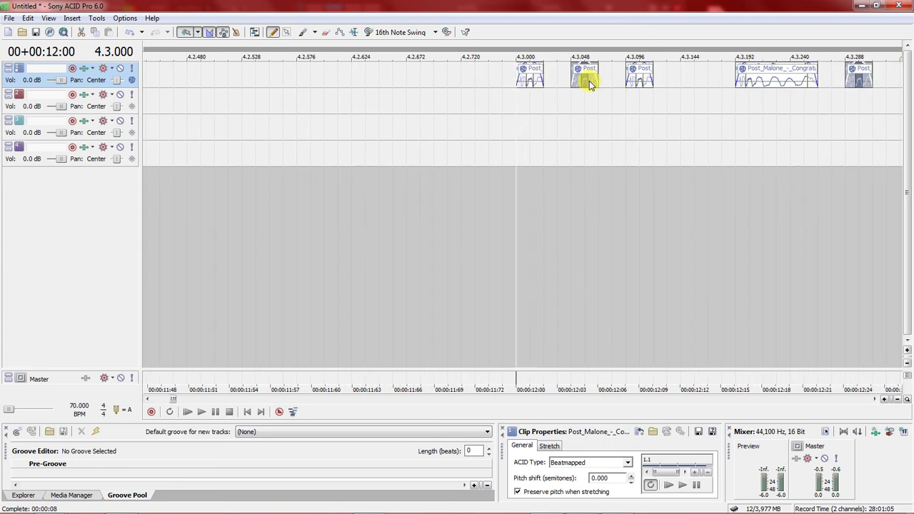
right_click(590, 83)
right_click(584, 74)
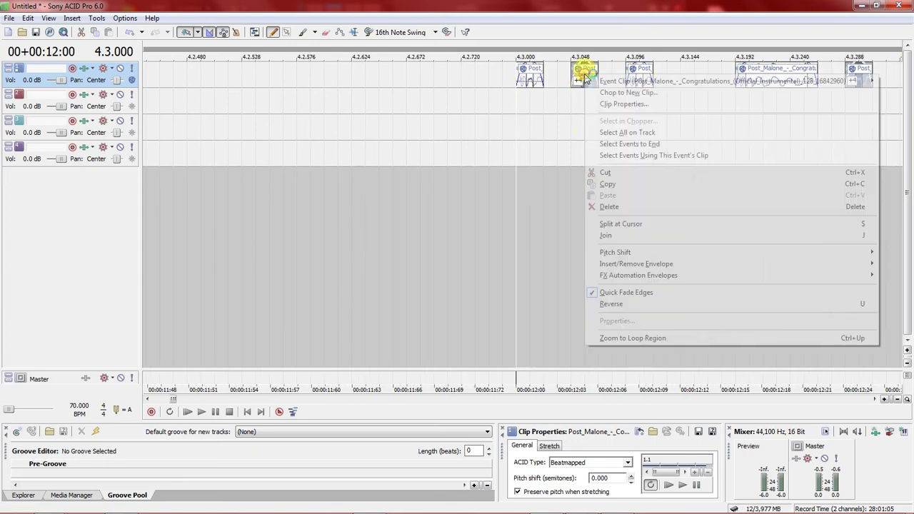
left_click(610, 305)
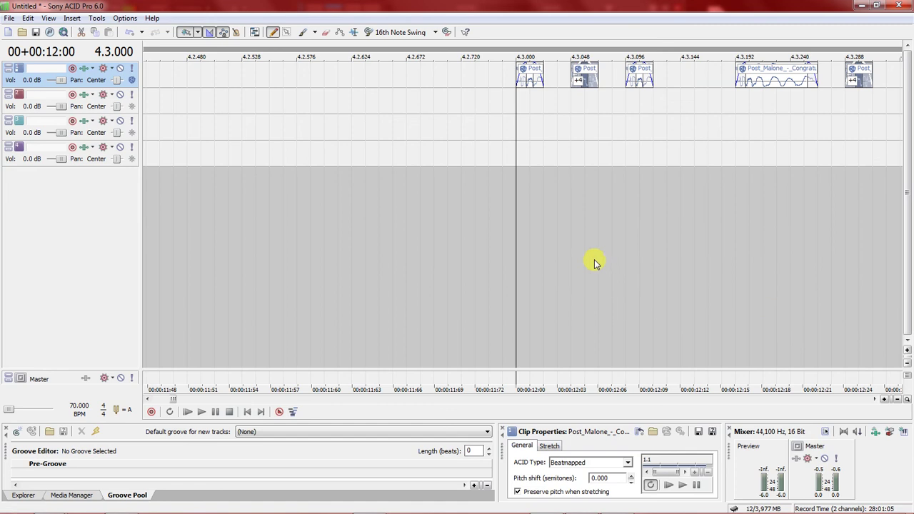
Play the edited lead-in back from 4.1.384
scroll(462, 132, "down", 8)
left_click(437, 128)
key("space")
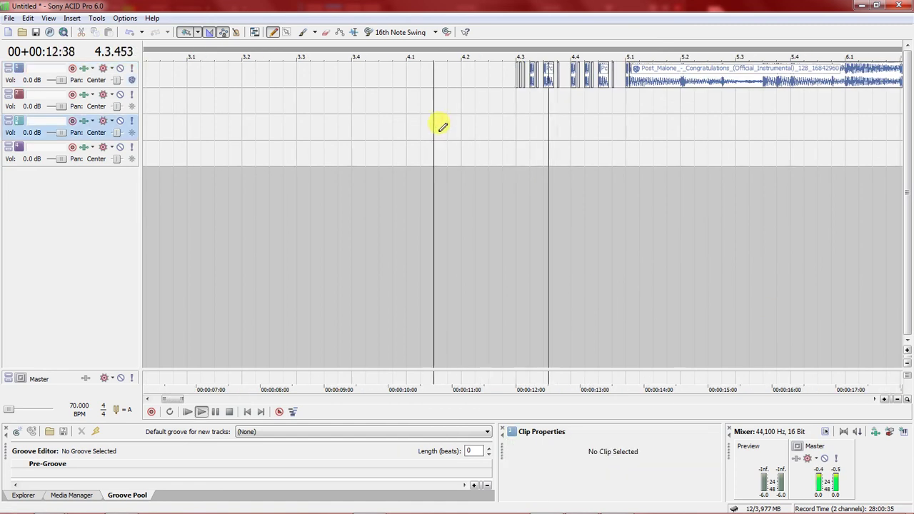
key("space")
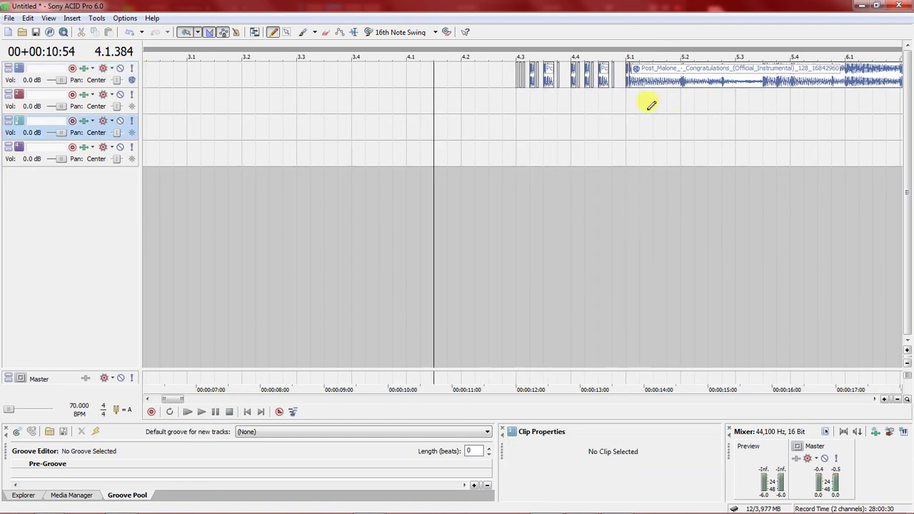
left_click(626, 105)
scroll(630, 107, "down", 5)
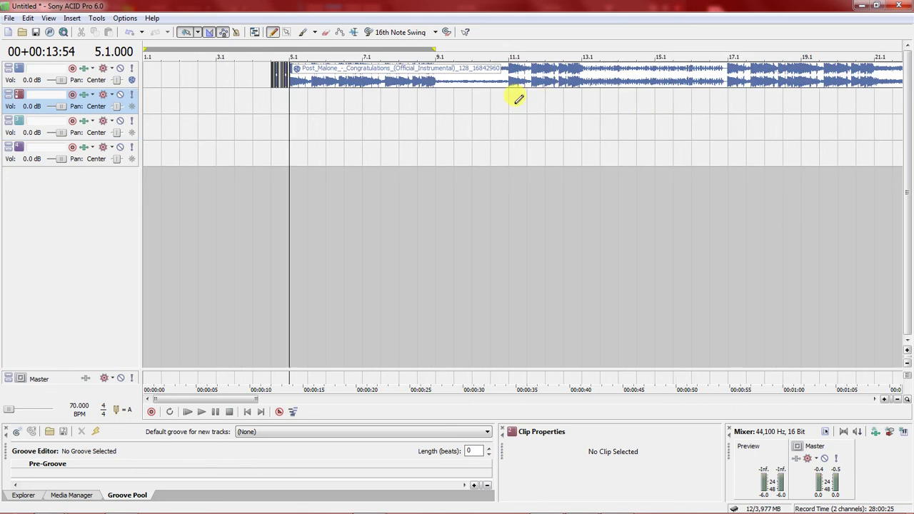
left_click(398, 80)
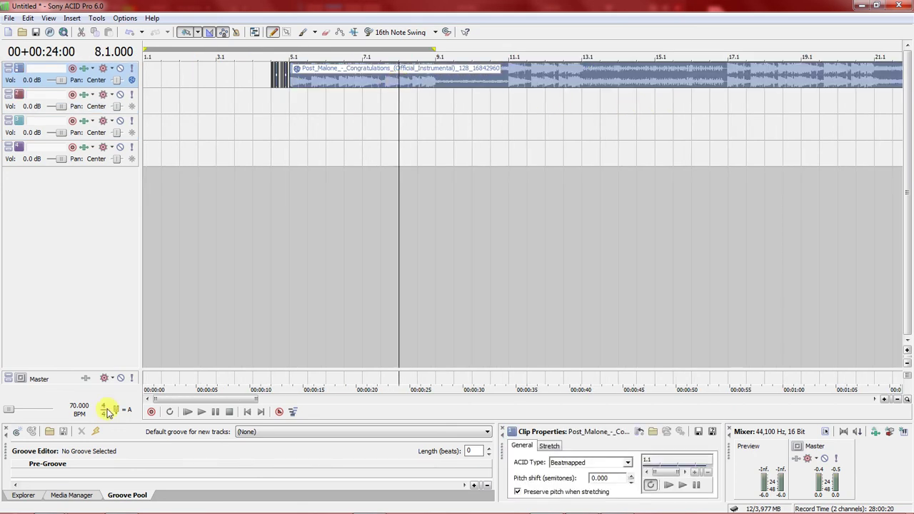
Switch to VirtualDJ, find Jay Rock's WIN in the yng trap folder, load it onto deck A and check its BPM
left_click(110, 504)
left_click_drag(494, 273, 476, 437)
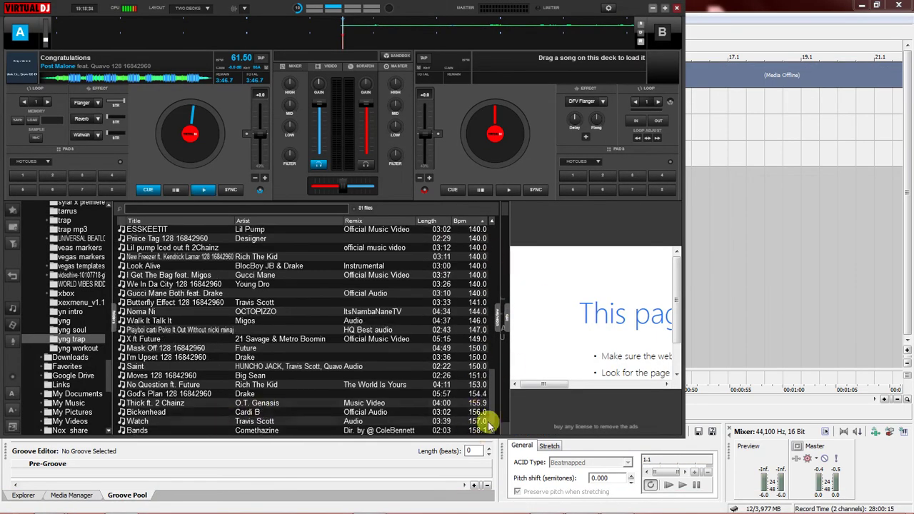
left_click_drag(489, 414, 497, 336)
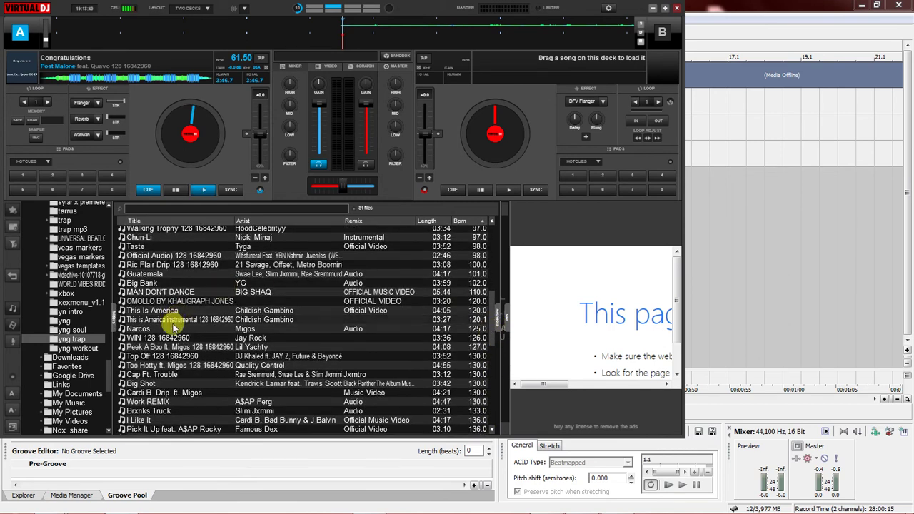
left_click_drag(176, 337, 204, 152)
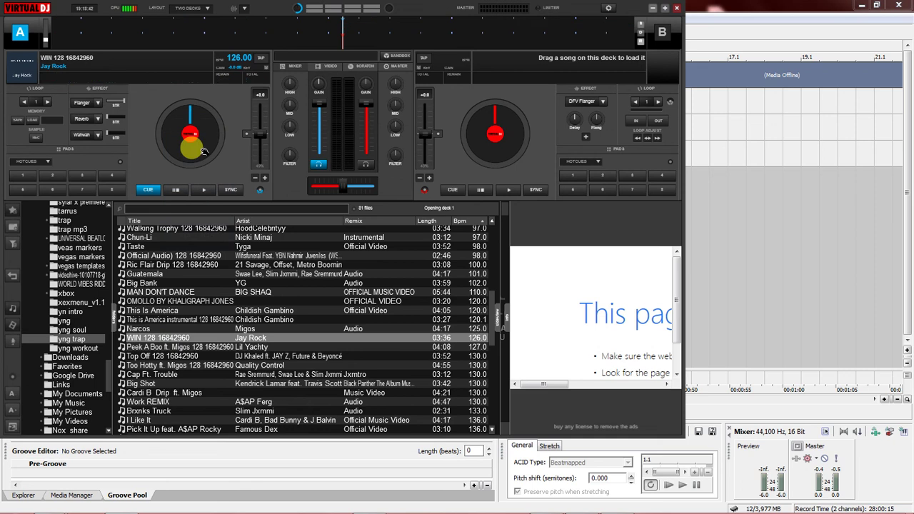
left_click_drag(246, 136, 247, 132)
key("space")
left_click(239, 62)
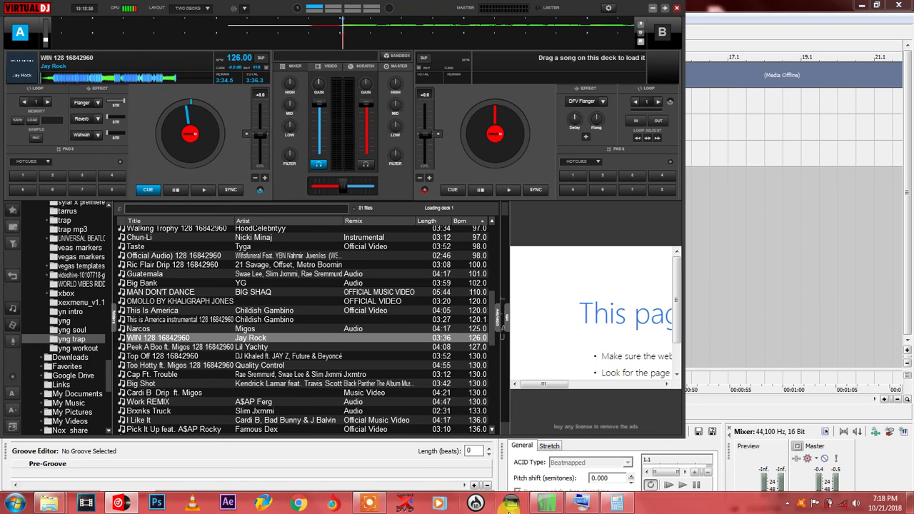
Open the Calculator, enter WIN's tempo of 126, and close it again
left_click(618, 503)
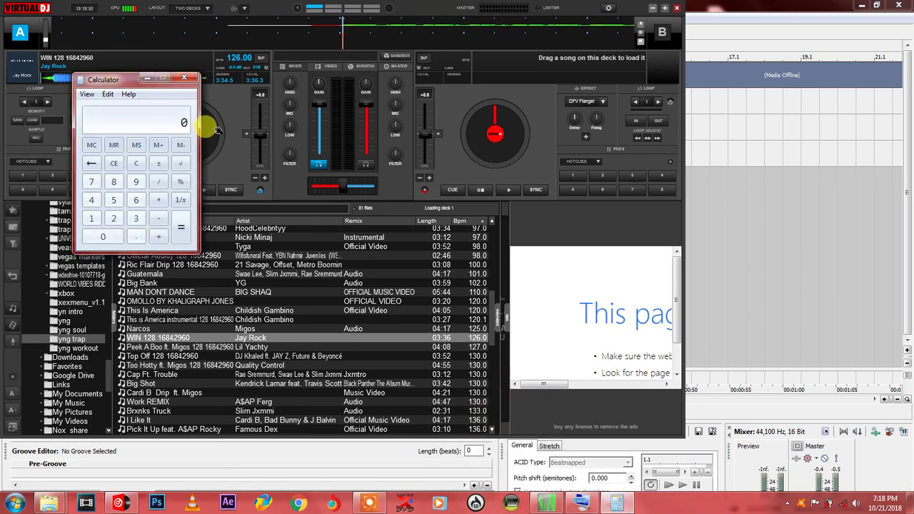
left_click(92, 217)
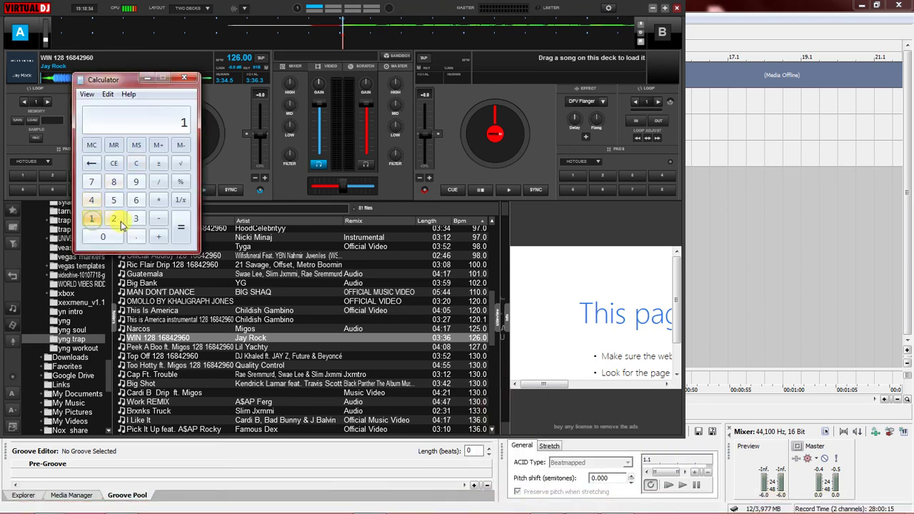
left_click(113, 218)
left_click(135, 201)
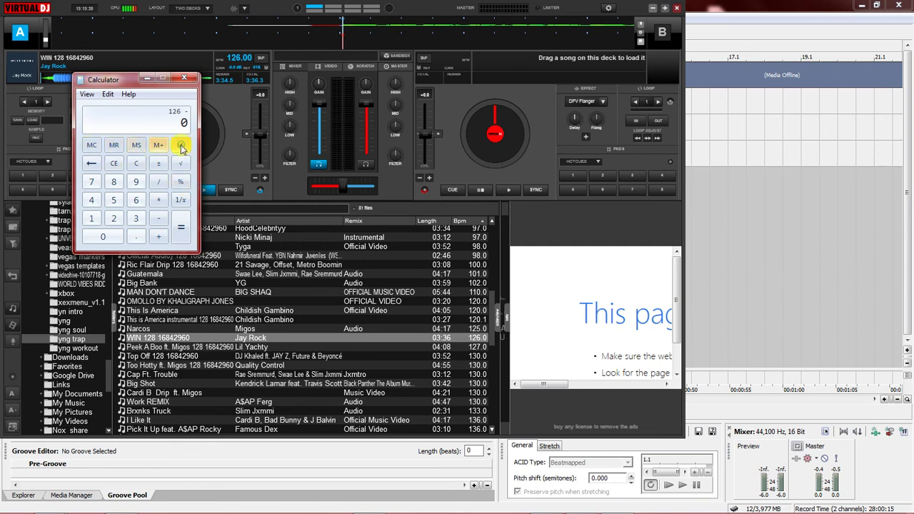
left_click(190, 79)
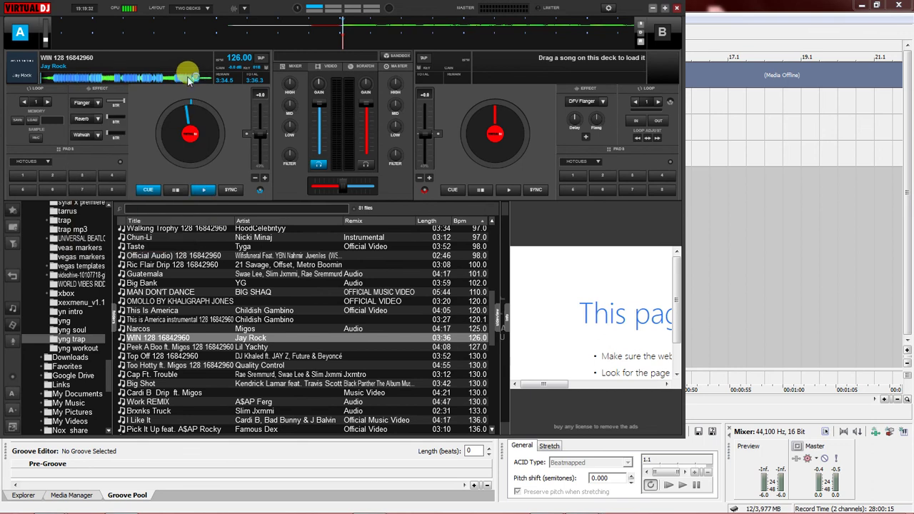
key("space")
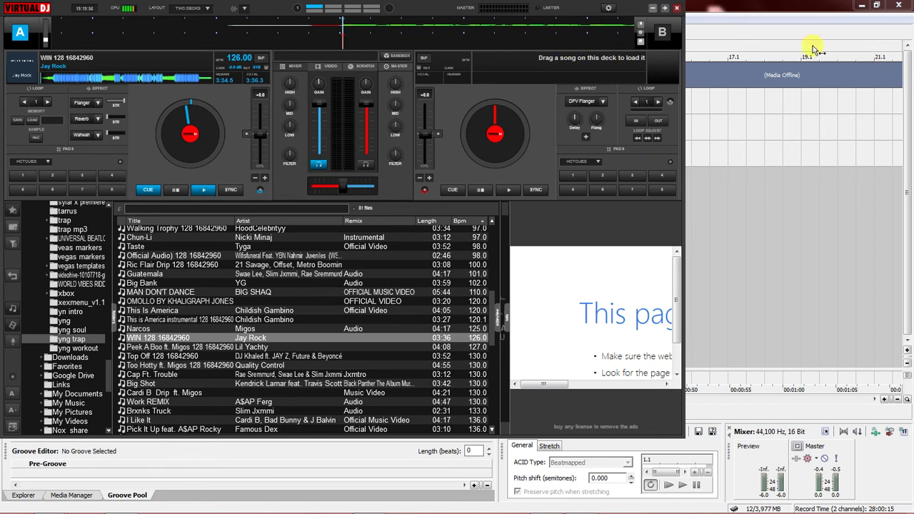
Add the Jay_Rock_-_WIN MP3 from the yng trap folder to the second ACID Pro track at about 17.3.000
left_click(740, 74)
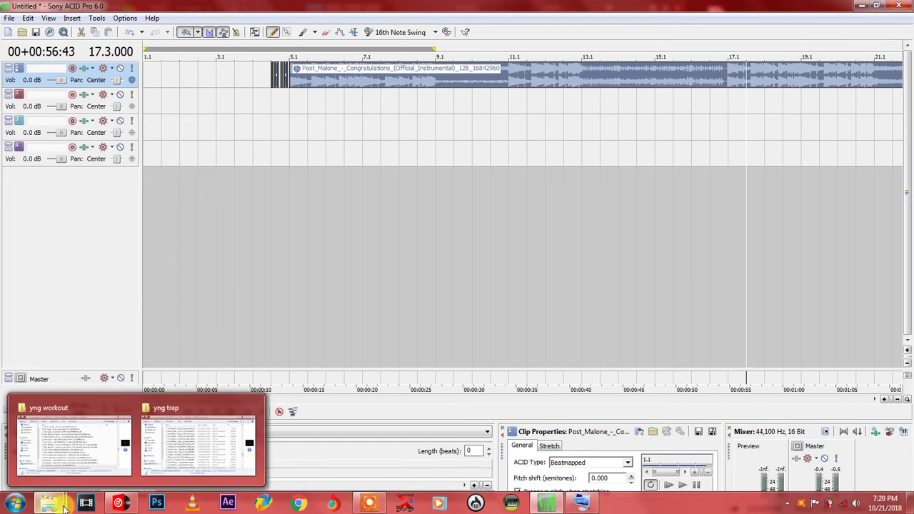
left_click(117, 504)
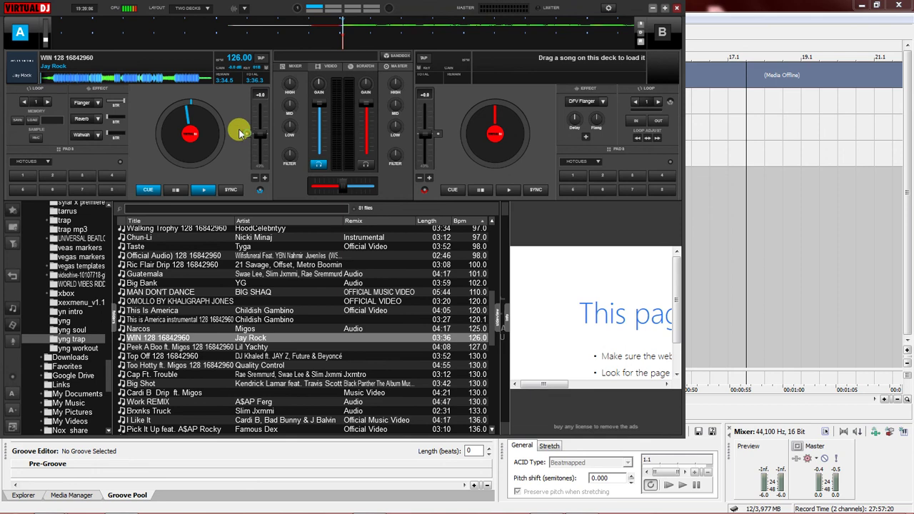
mouse_move(45, 506)
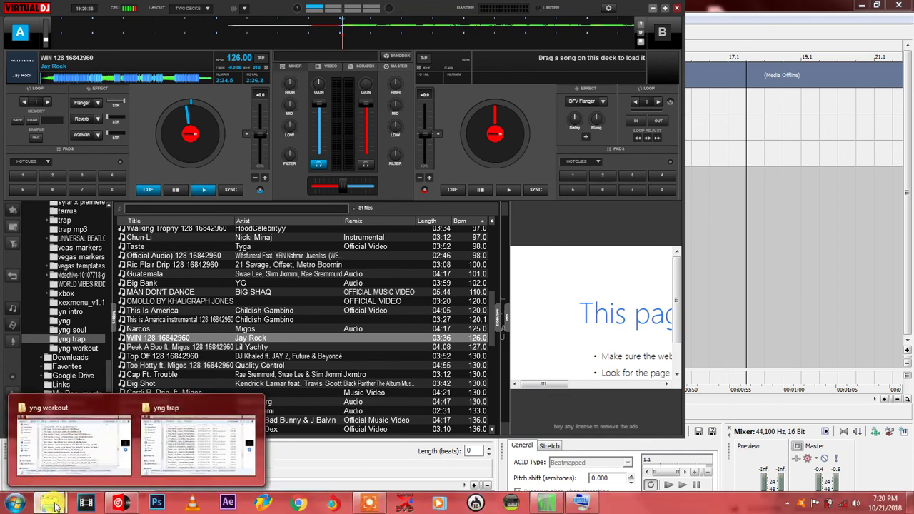
left_click(228, 446)
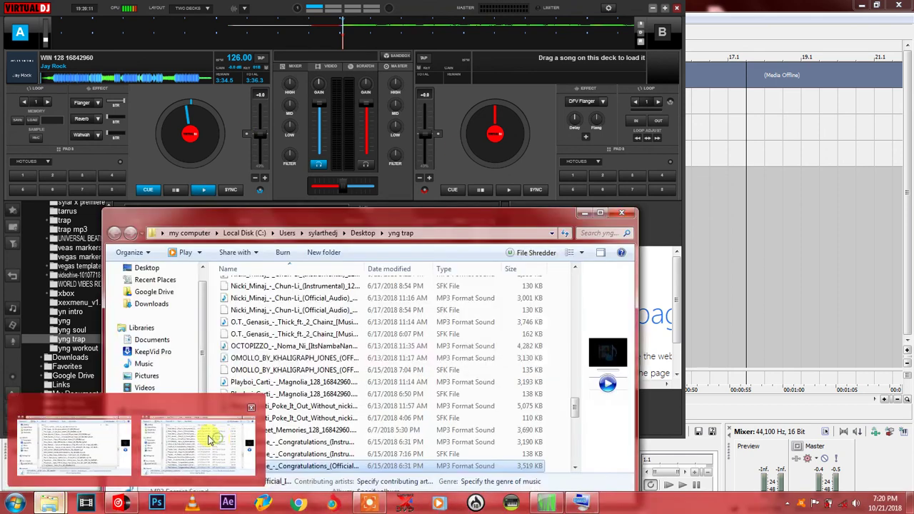
left_click(272, 358)
key("j")
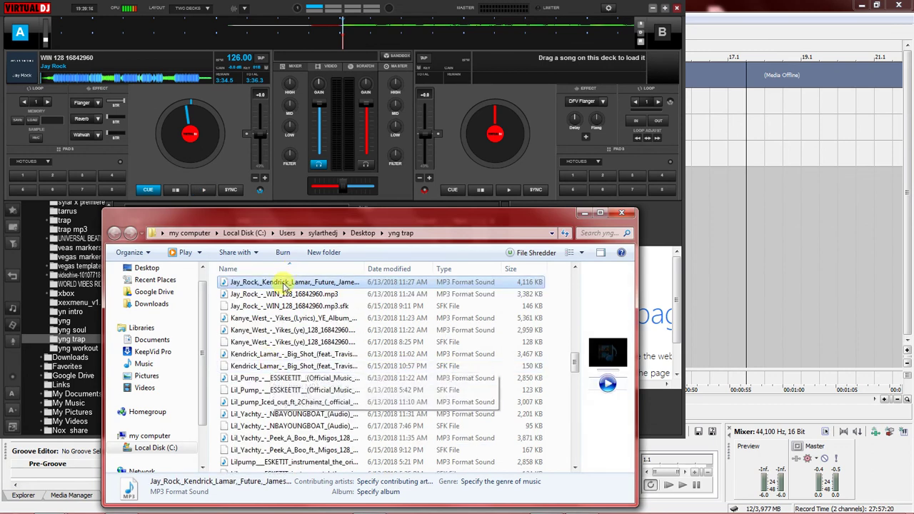
left_click_drag(272, 293, 749, 103)
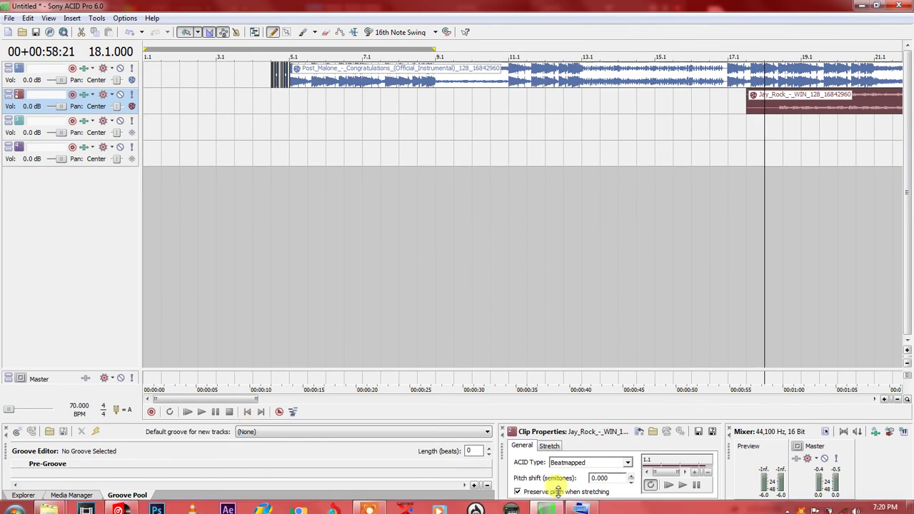
Set the WIN clip's original tempo to 63.000 BPM and trim the end of the Congratulations event back to 9.1
left_click(554, 446)
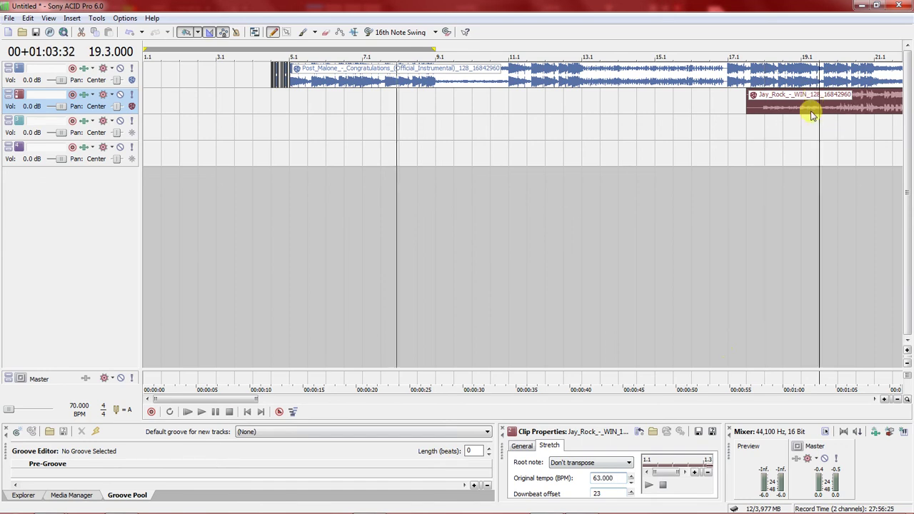
scroll(811, 115, "down", 6)
left_click(788, 117)
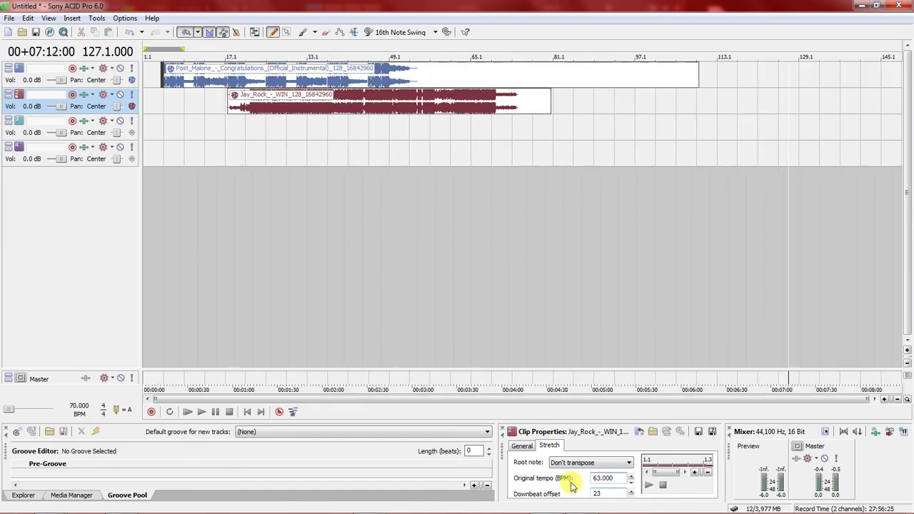
left_click(521, 446)
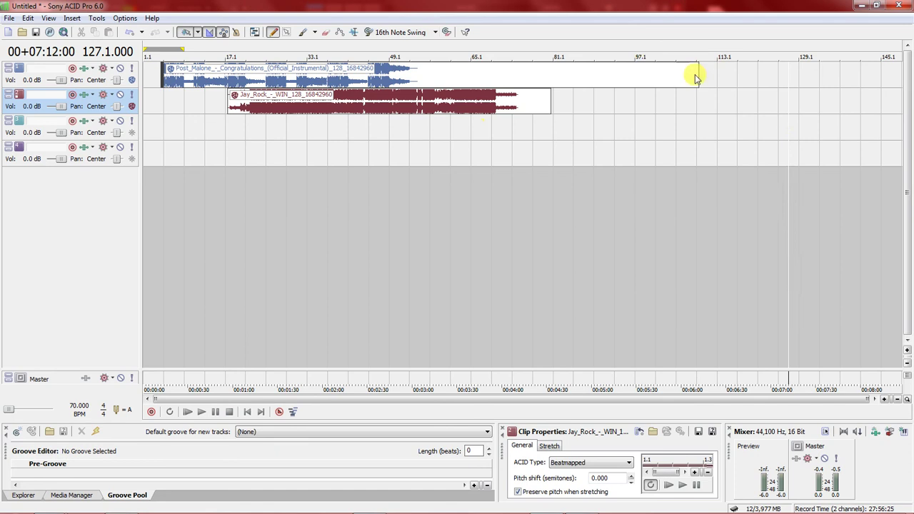
left_click_drag(698, 74, 185, 73)
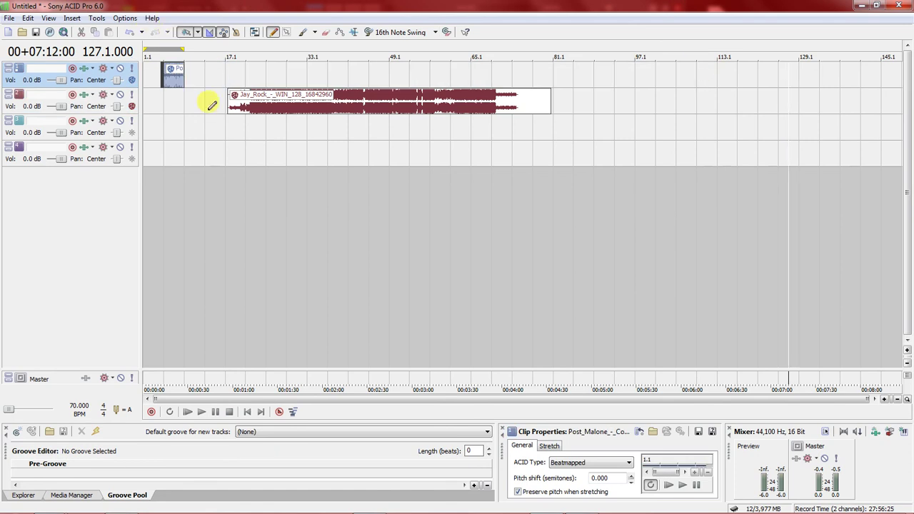
Play the WIN event from 21.1.000 to find where its beat drops in
double_click(234, 109)
left_click(247, 107)
scroll(255, 102, "up", 3)
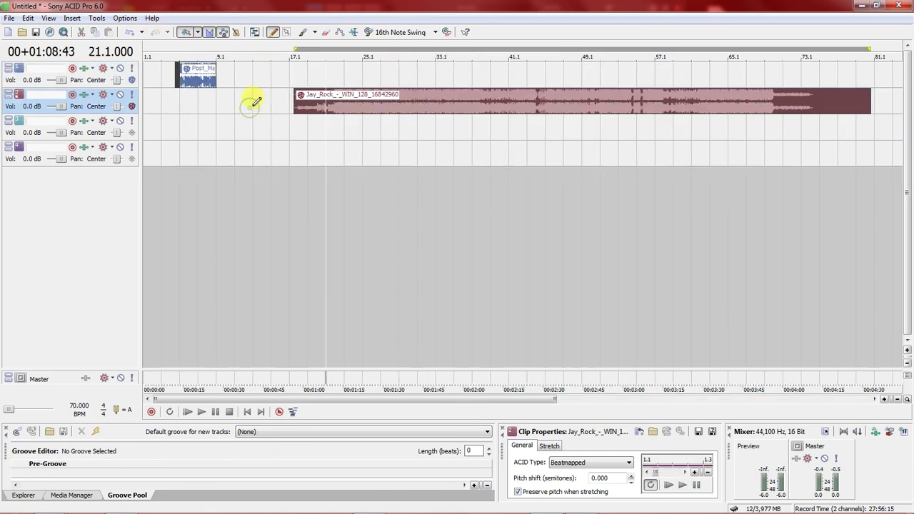
key("space")
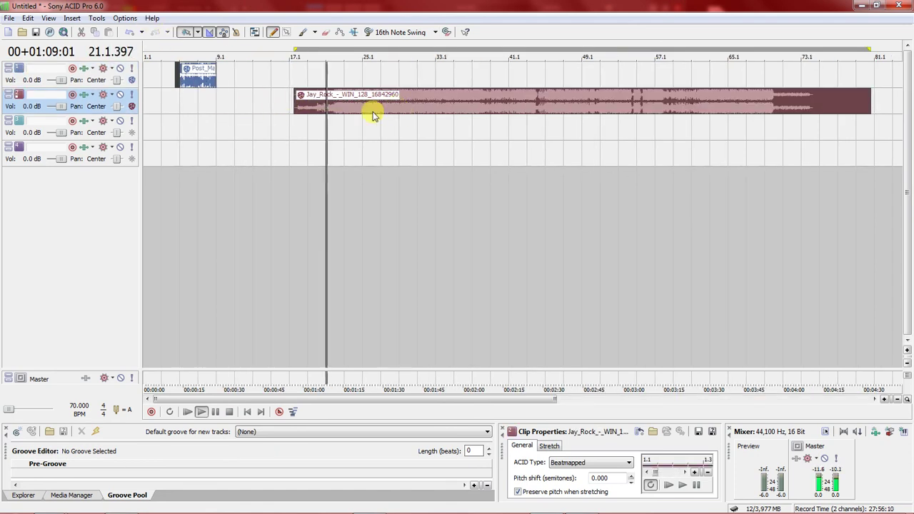
left_click(744, 114)
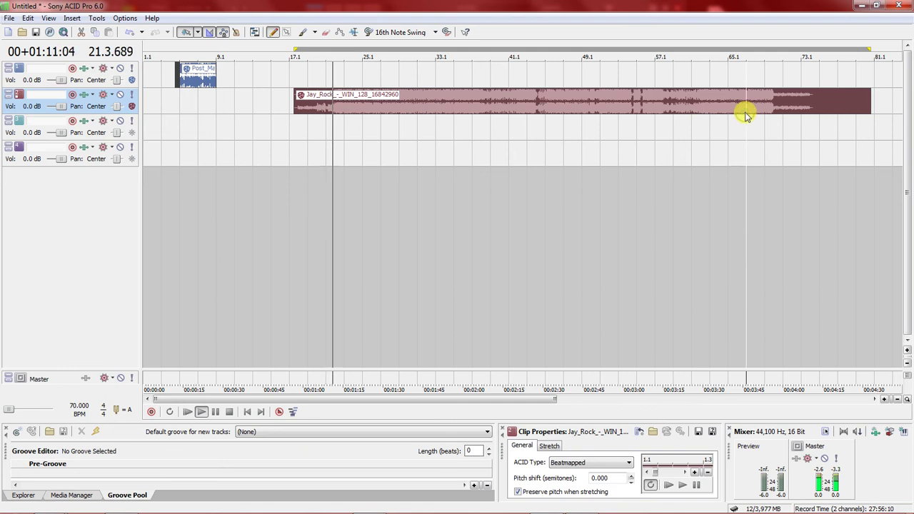
left_click(322, 115)
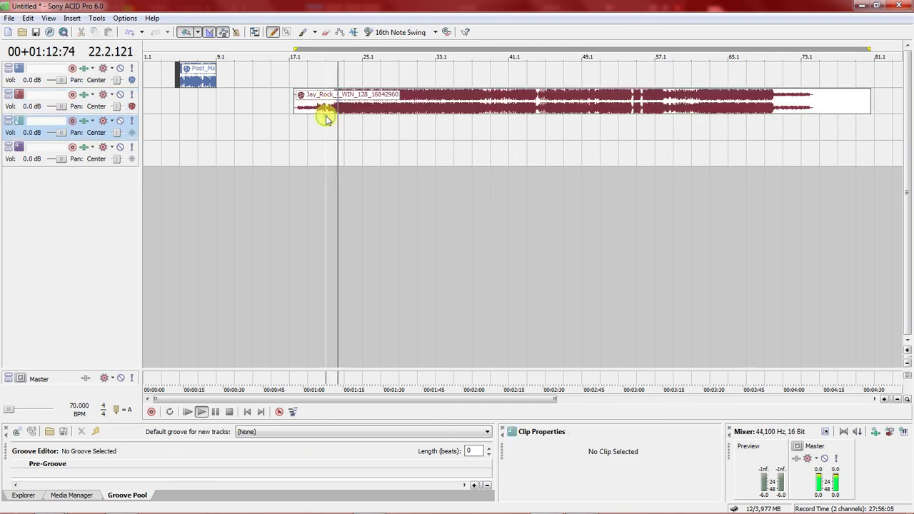
scroll(326, 107, "up", 4)
key("space")
Split the WIN event where the beat starts at 22.1.000 and delete the part before it
left_click(630, 112)
scroll(628, 109, "up", 5)
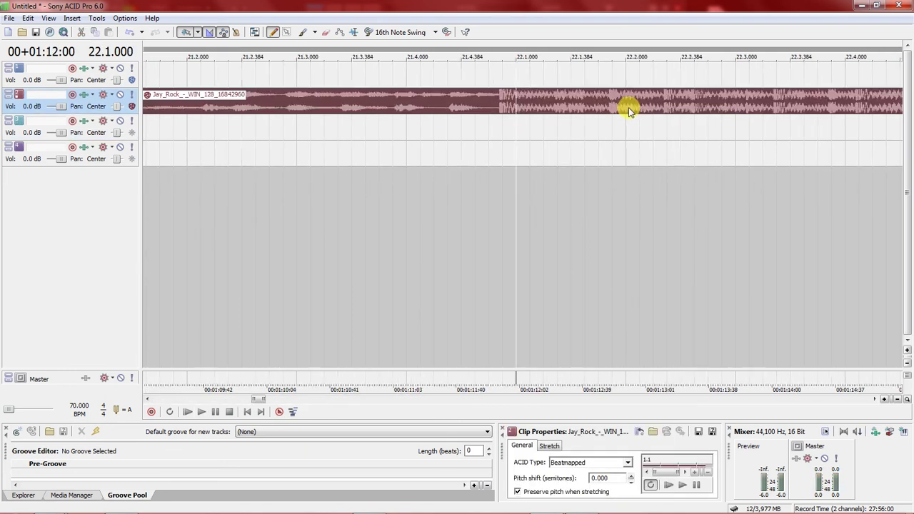
scroll(544, 107, "up", 3)
scroll(578, 107, "up", 2)
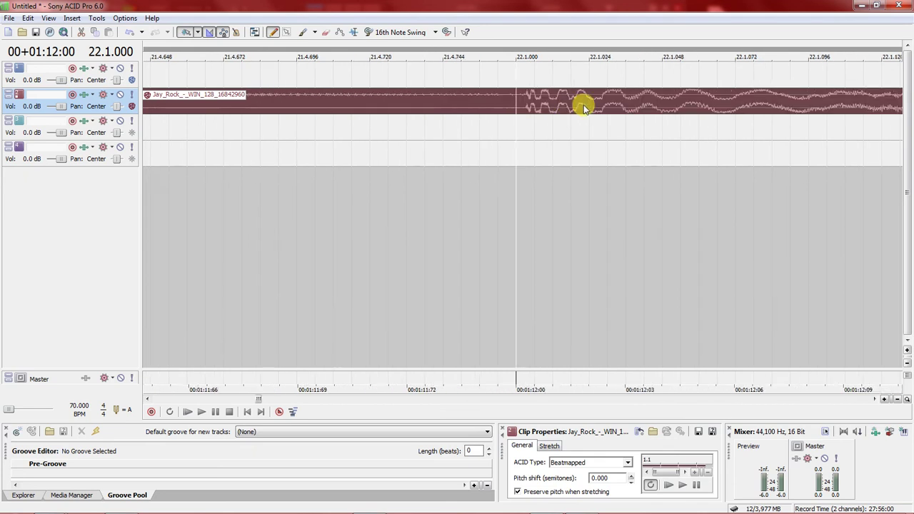
scroll(579, 107, "up", 2)
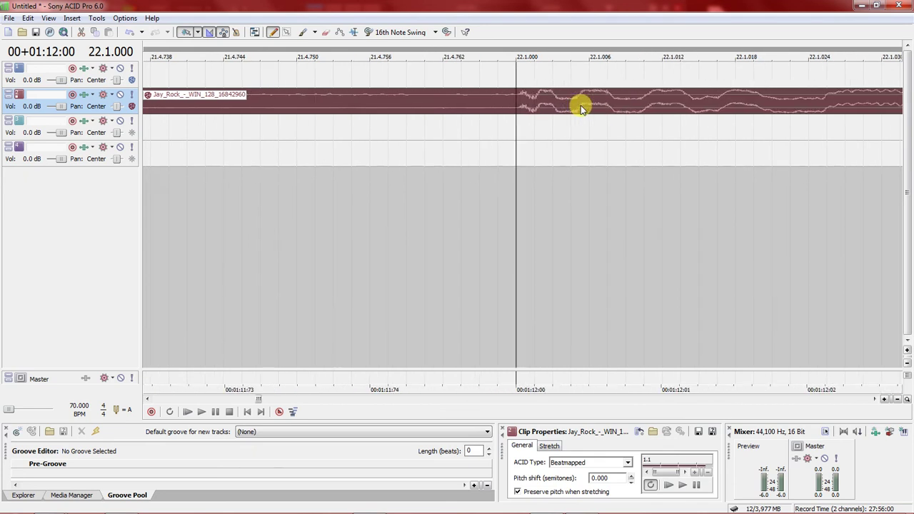
scroll(519, 106, "down", 2)
key("s")
left_click(456, 102)
key("Delete")
scroll(487, 95, "down", 6)
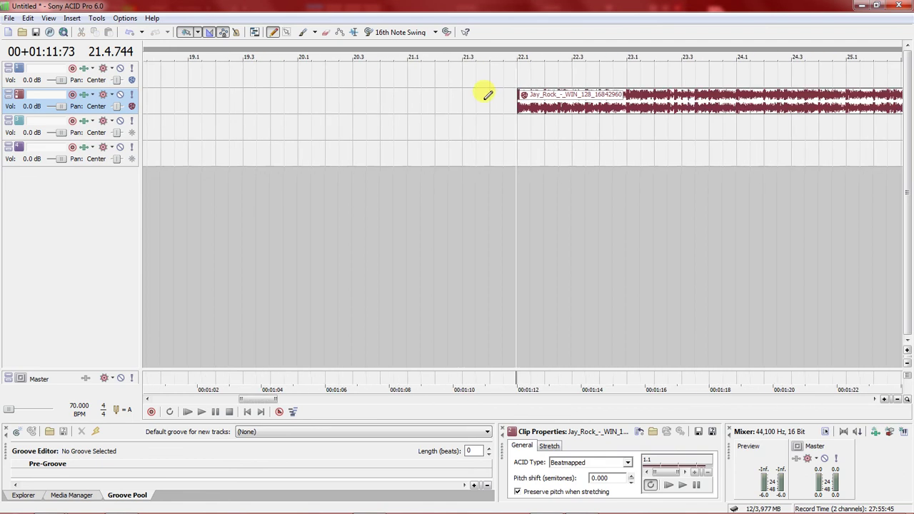
Play the Congratulations event from 5.1.000 and move the WIN event so that it starts at 7.1
scroll(486, 95, "down", 5)
left_click(179, 99)
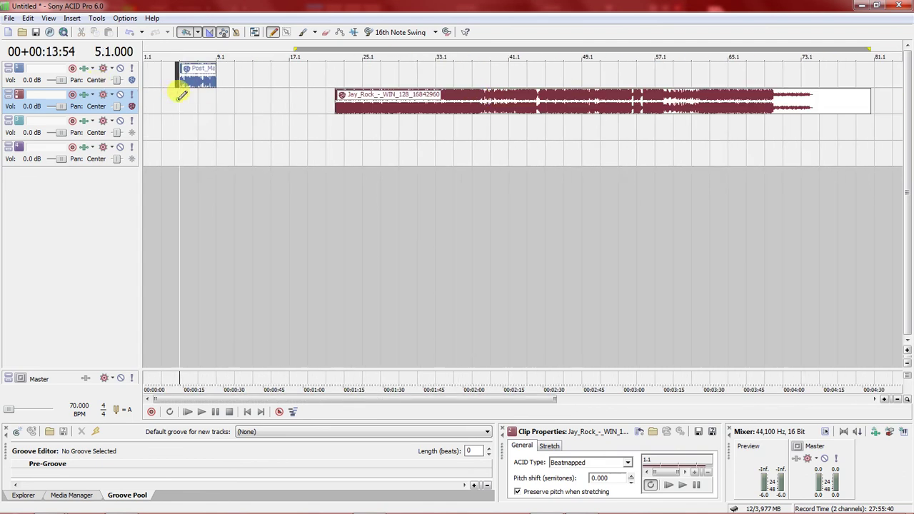
key("space")
scroll(175, 93, "up", 5)
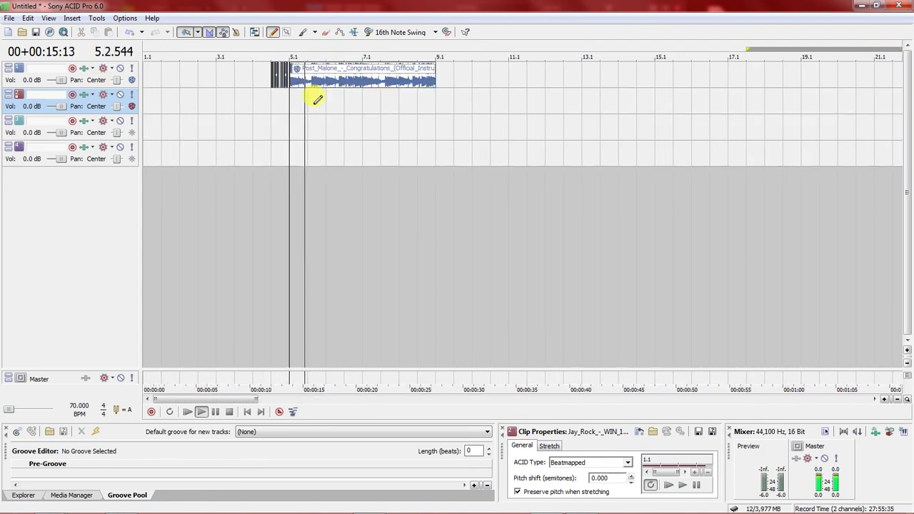
scroll(326, 100, "down", 5)
left_click_drag(381, 107, 236, 106)
scroll(243, 92, "up", 6)
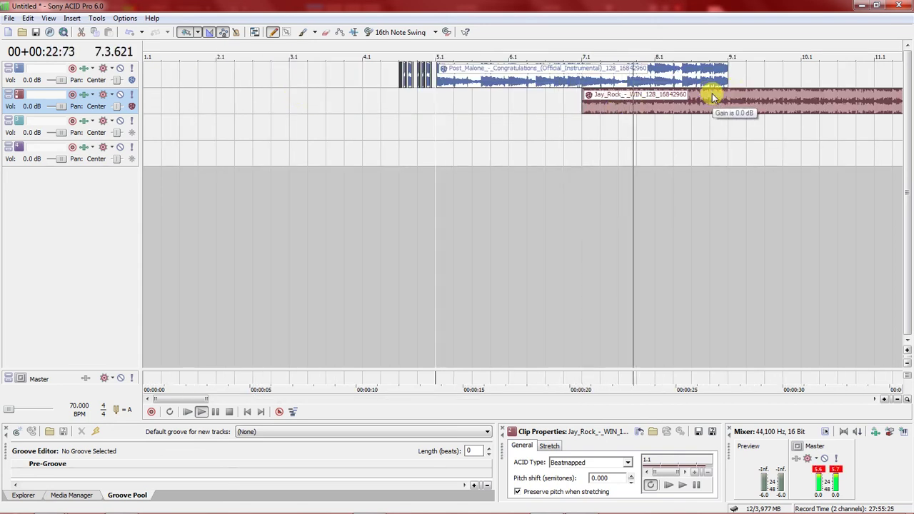
scroll(703, 93, "down", 3)
key("space")
Play the late section of the WIN event from about 53.1
scroll(689, 106, "down", 6)
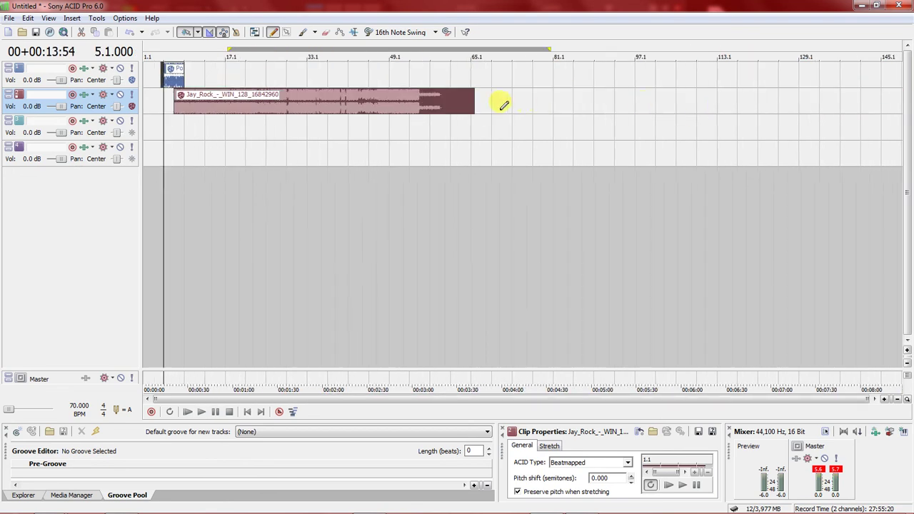
left_click(408, 111)
key("space")
scroll(408, 107, "up", 5)
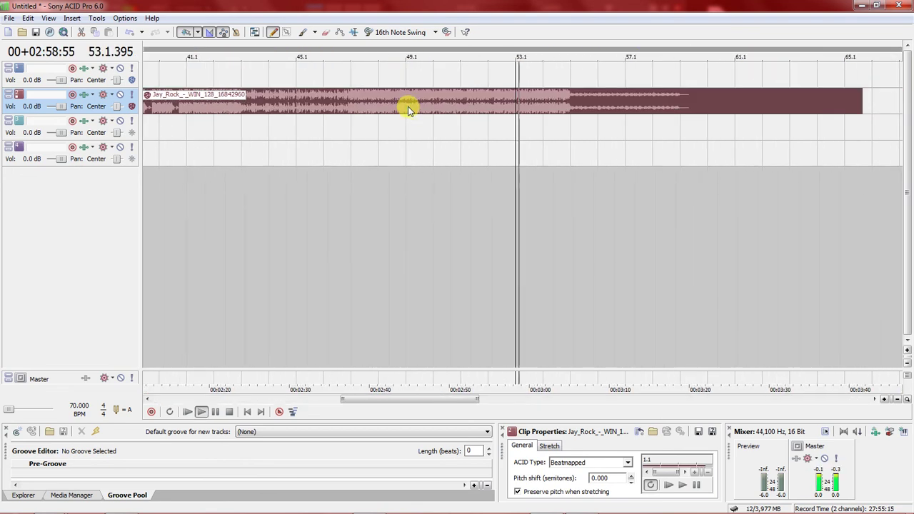
scroll(498, 114, "down", 5)
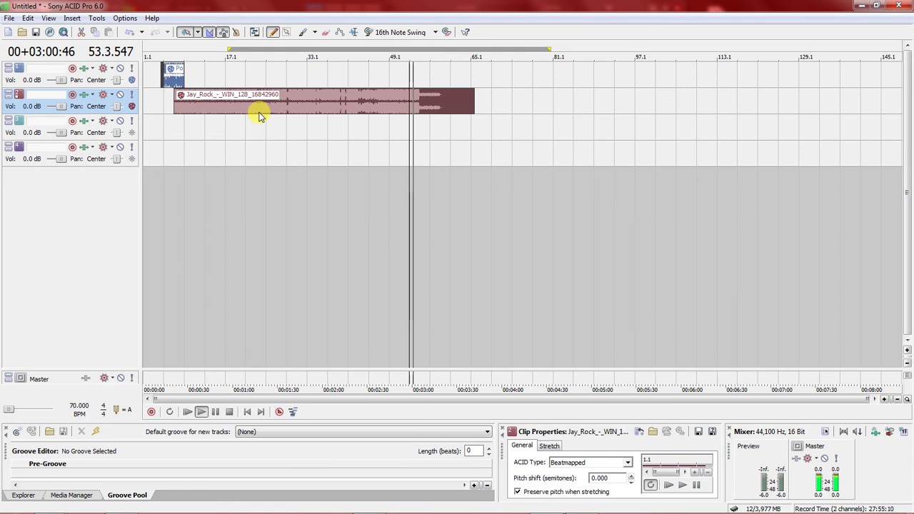
Move the WIN event so its beat starts at 9.1, extend its beginning back to 5.1, and play the overlap with Congratulations
left_click(171, 97)
scroll(178, 97, "up", 5)
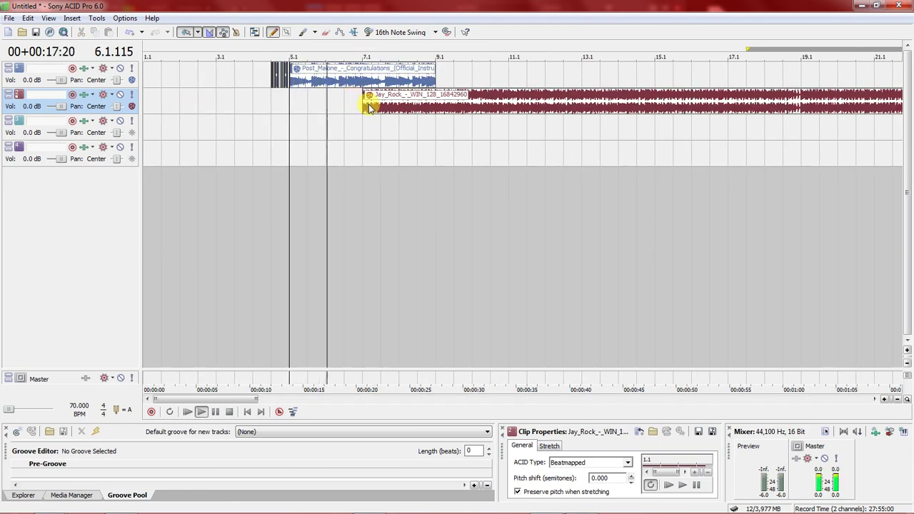
left_click_drag(369, 107, 298, 97)
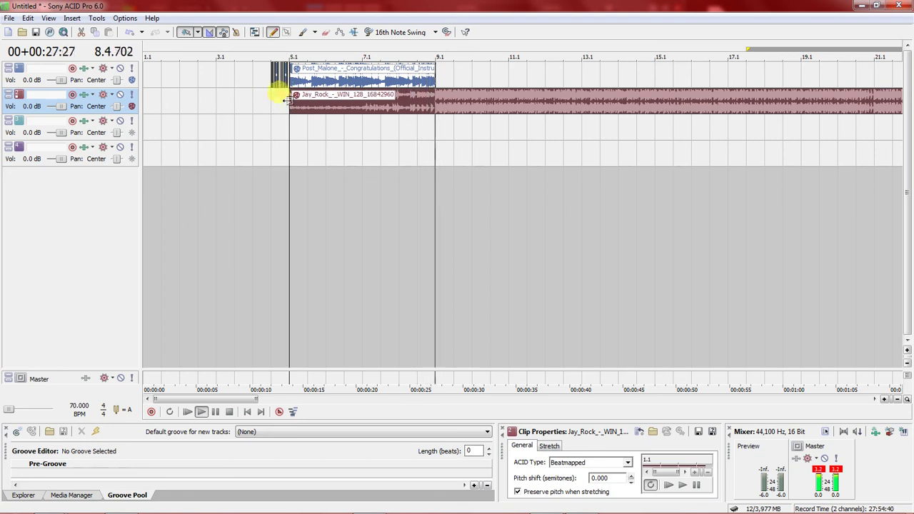
key("space")
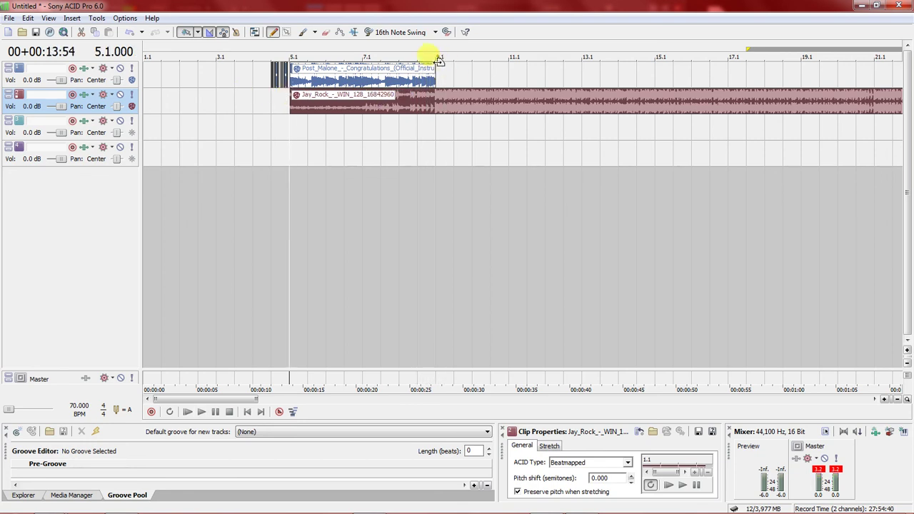
Try a short fade-out at the end of the Congratulations event and play the overlap from 8.1
left_click(397, 87)
key("space")
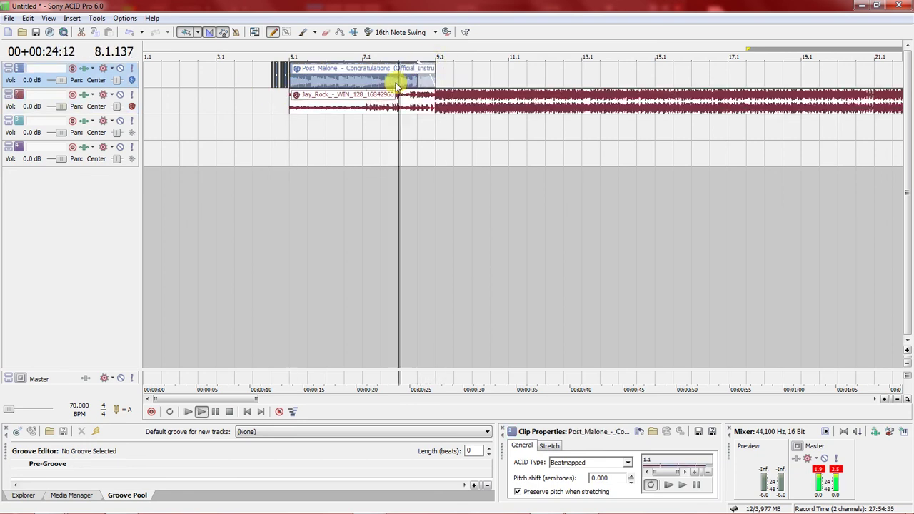
key("space")
key("space")
Split the WIN event at 9.1.000 and delete the intro part before it
left_click(435, 107)
key("s")
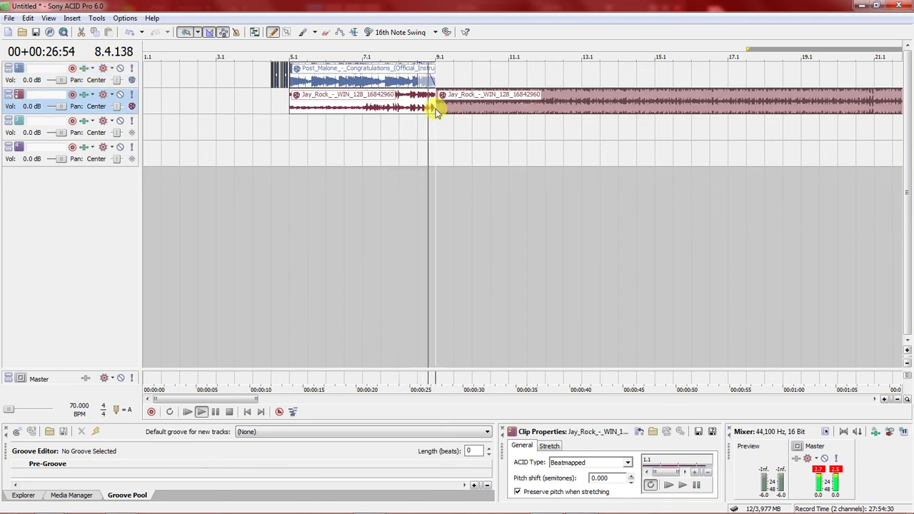
key("space")
left_click(428, 108)
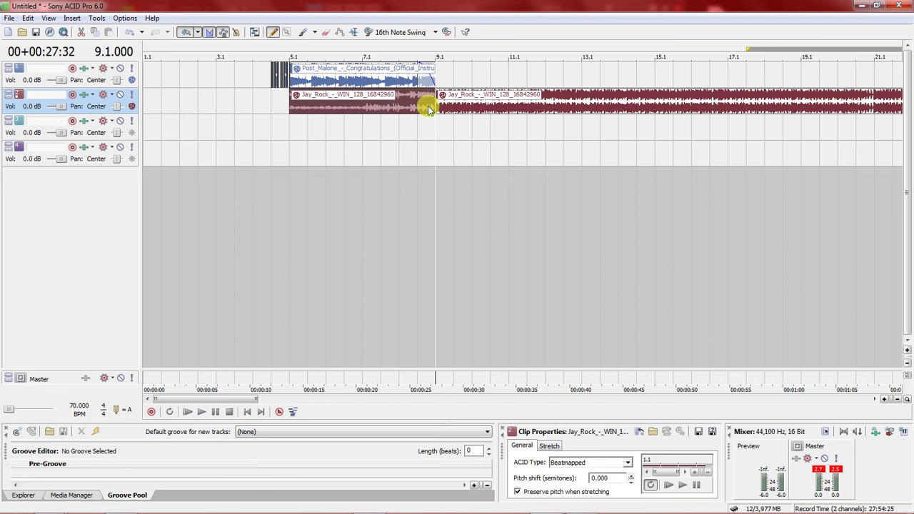
key("Delete")
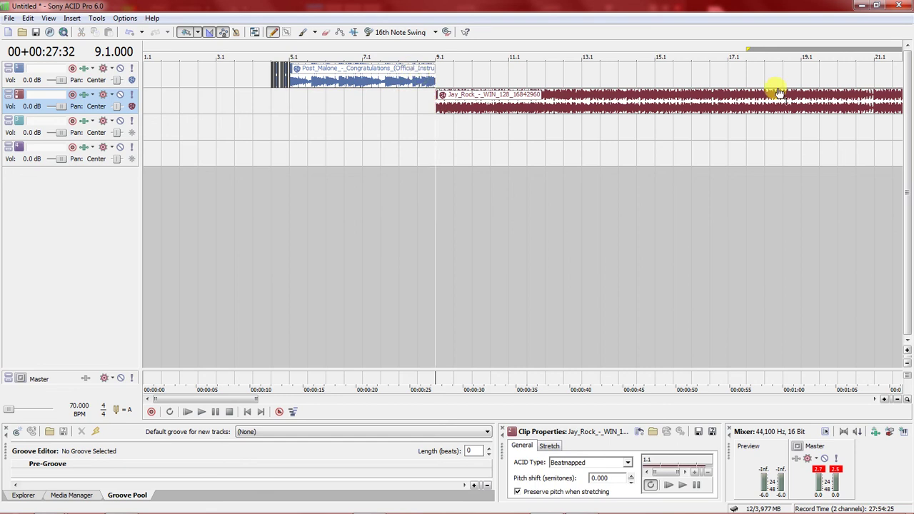
Play the end of the Congratulations event from 8.2.000 and from midway through 7.4 to judge the transition into WIN
scroll(775, 89, "down", 3)
left_click(651, 106)
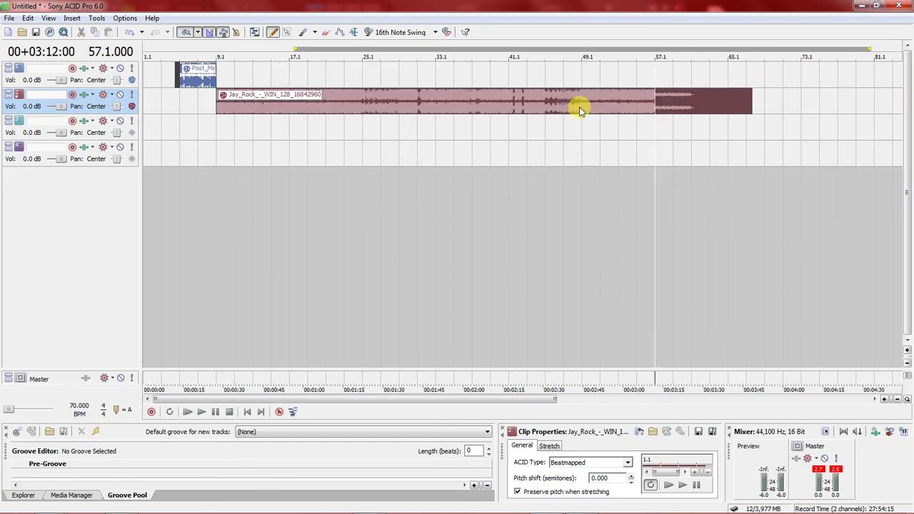
left_click(216, 100)
scroll(219, 103, "up", 6)
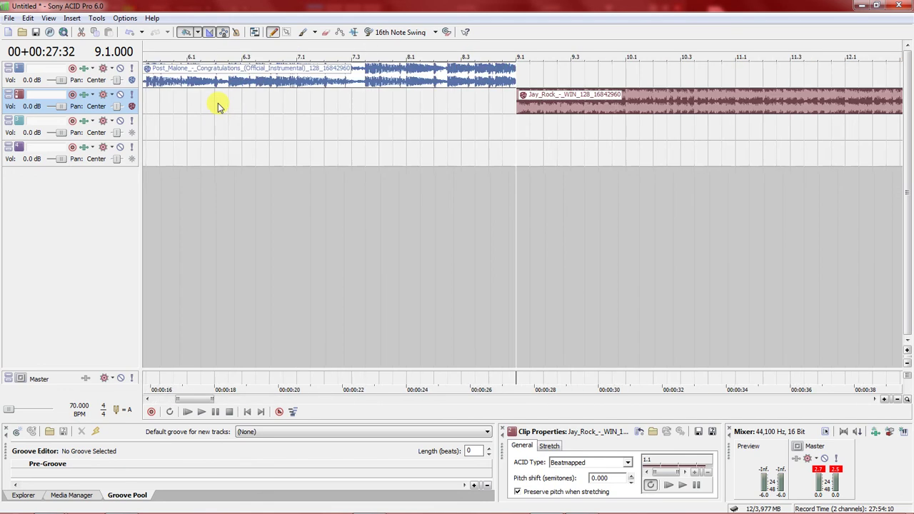
left_click(433, 104)
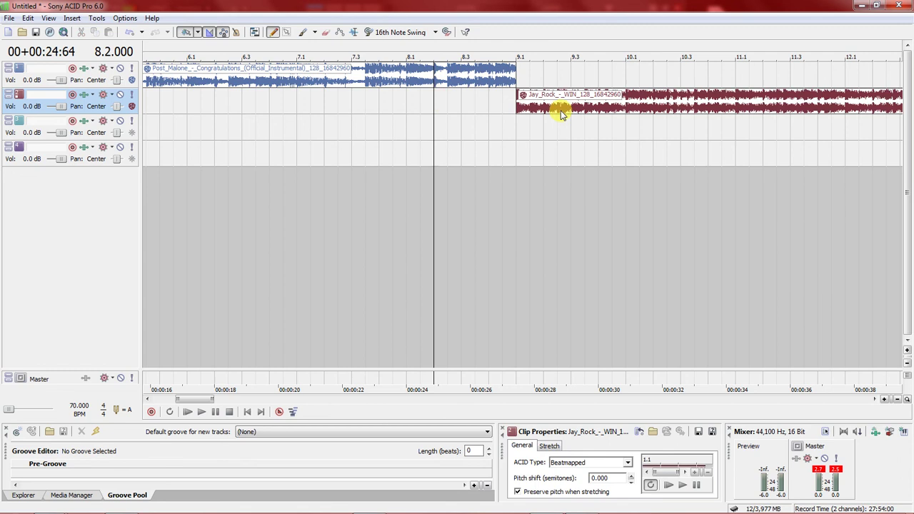
key("space")
scroll(445, 102, "up", 2)
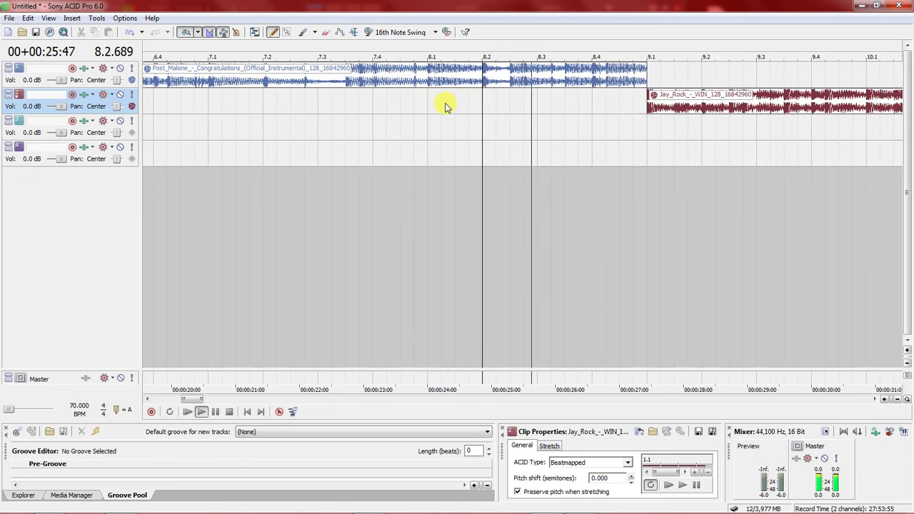
key("space")
key("space")
key("space")
left_click(402, 82)
key("space")
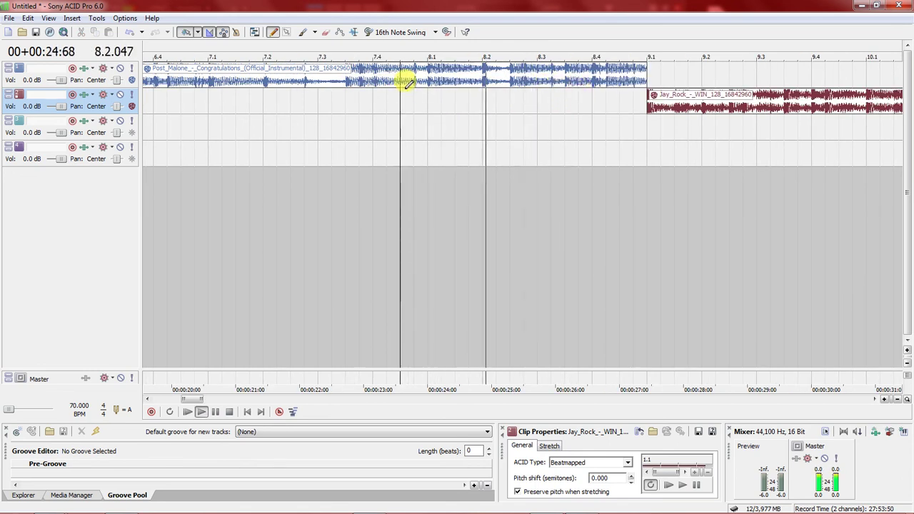
Replace the Congratulations event's end from 8.3.000 with four copies of its quarter-beat slice, spaced half a beat apart up to 9.1
left_click(541, 85)
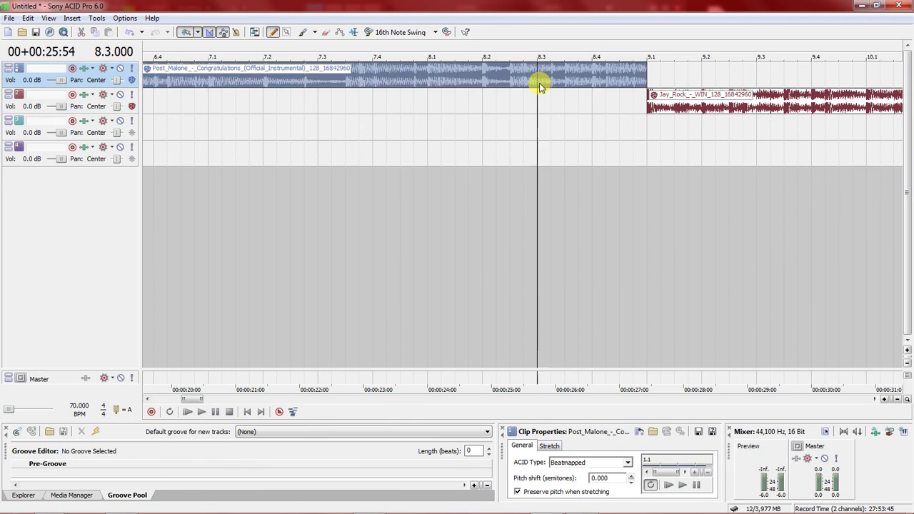
key("s")
left_click(550, 78)
key("s")
left_click(576, 84)
key("Delete")
left_click_drag(544, 82, 571, 85)
left_click_drag(572, 85, 628, 84)
Shape the first track's volume envelope to fall from 8.3 to silence at 9.1 with a return point there, and play the stutter
left_click(537, 77)
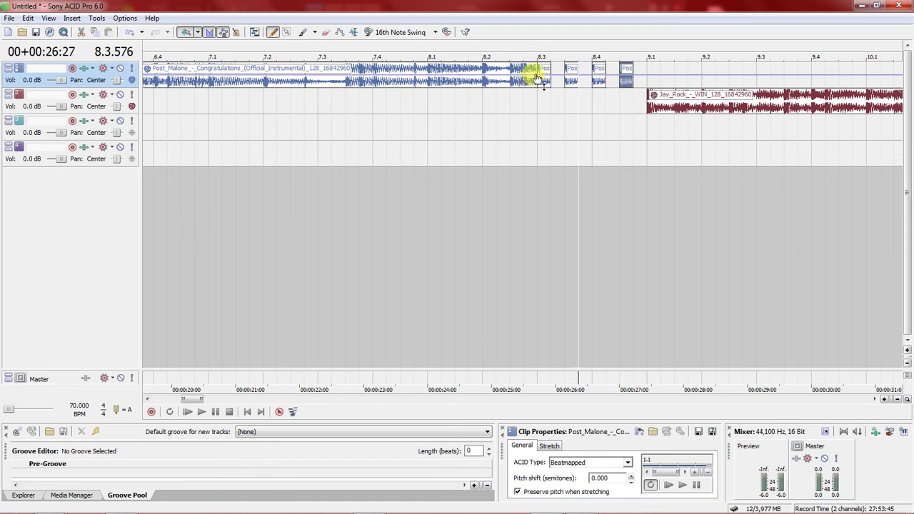
double_click(536, 77)
double_click(649, 76)
double_click(641, 77)
left_click_drag(641, 78, 657, 98)
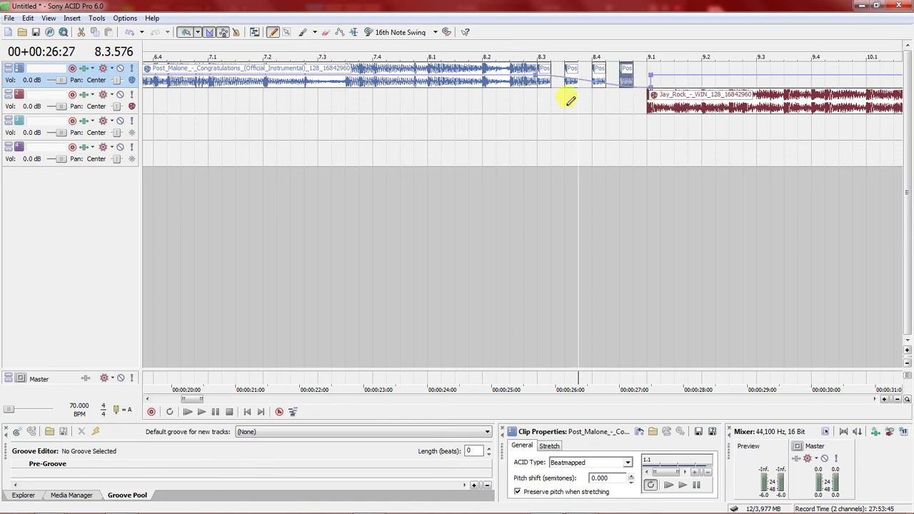
left_click(470, 105)
key("space")
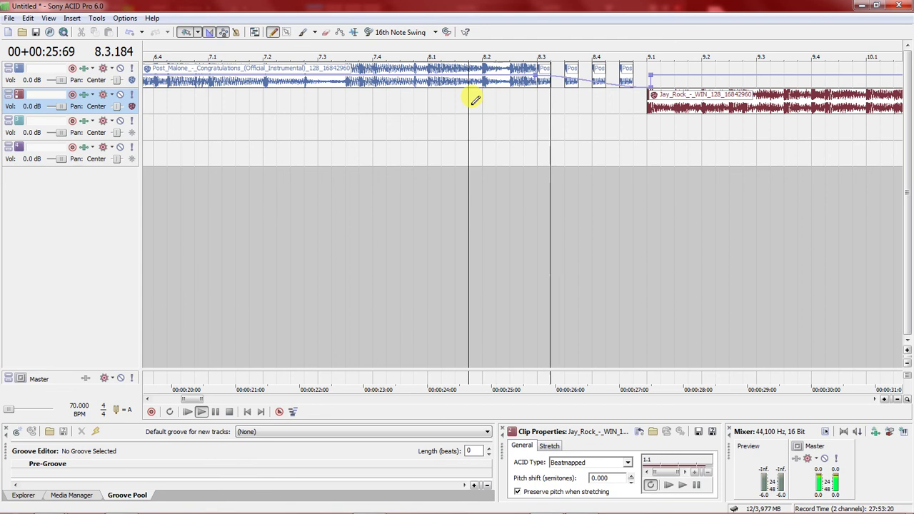
key("space")
Split a short slice off the WIN event at 9.1.048 and copy it to 8.4.576, 8.4.384, 8.4.192 and 8.4.000
left_click(650, 107)
scroll(566, 108, "up", 4)
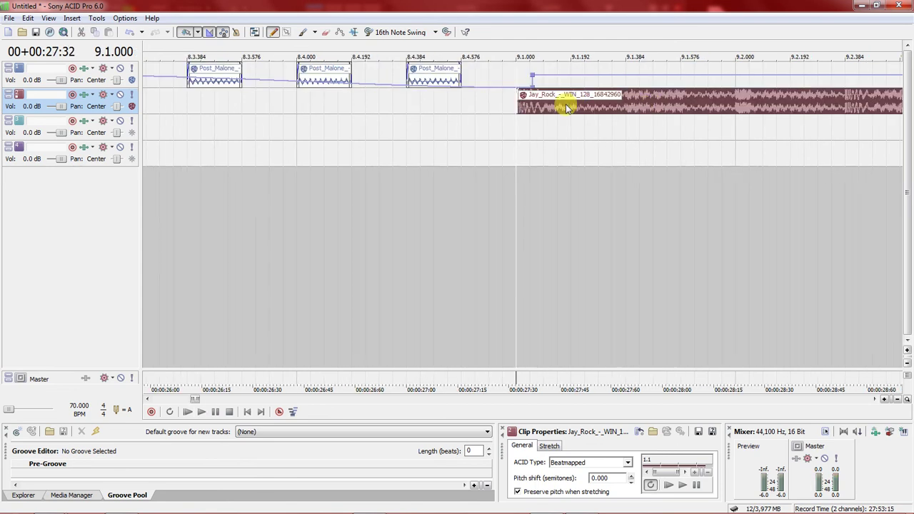
left_click(530, 105)
key("s")
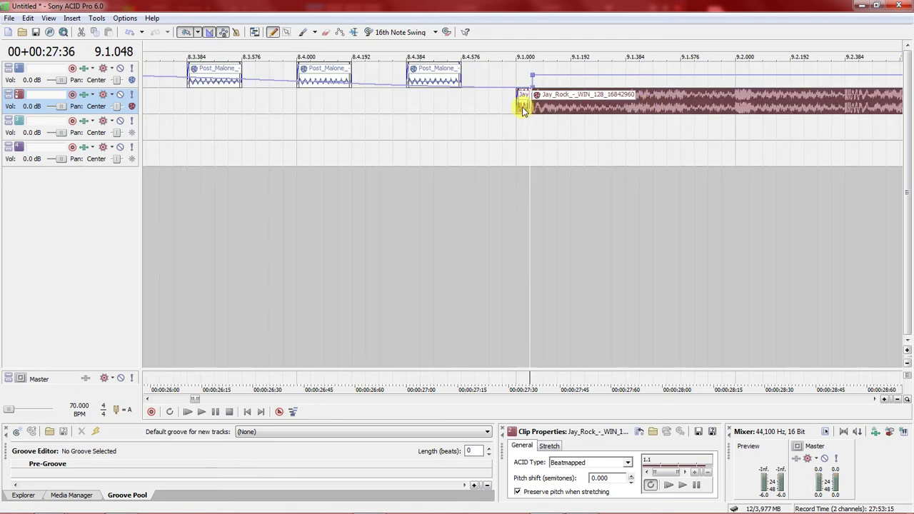
mouse_move(449, 103)
left_mouse_down()
mouse_move(482, 108)
mouse_move(459, 104)
mouse_move(473, 111)
left_mouse_up()
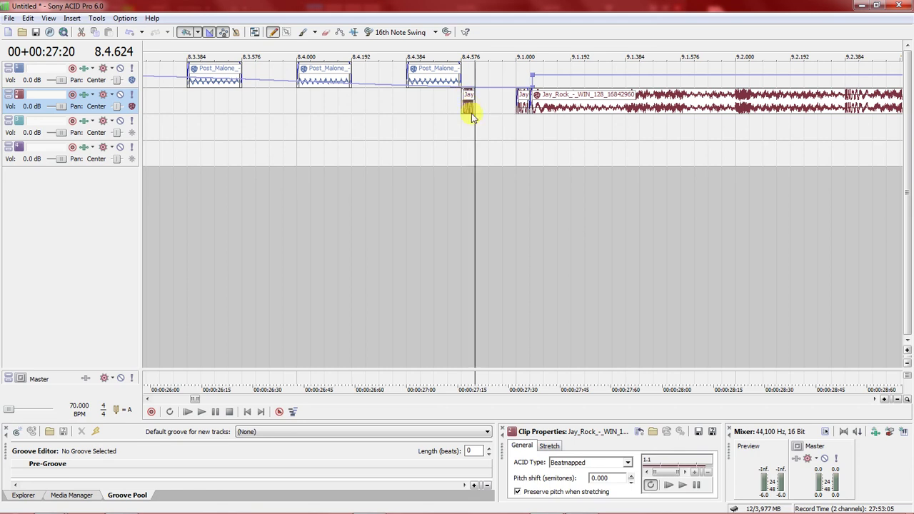
left_click(412, 110)
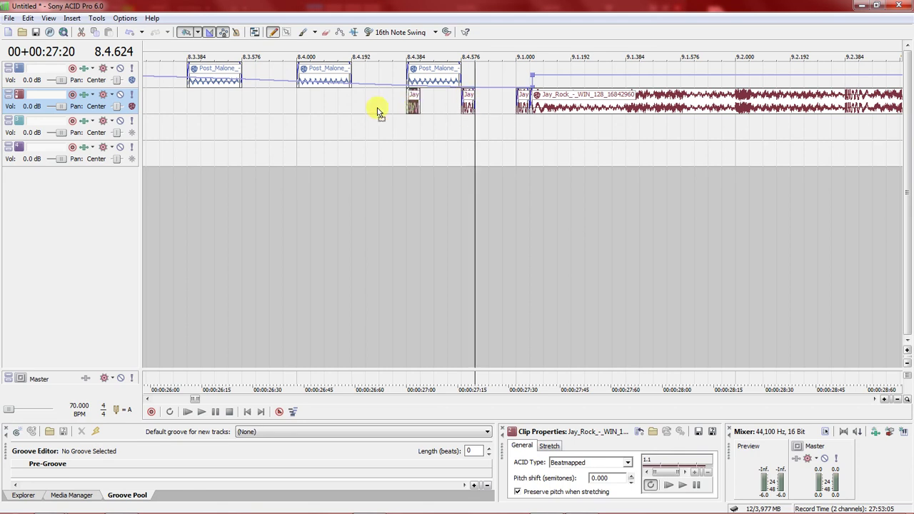
left_click(353, 111)
left_click(302, 109)
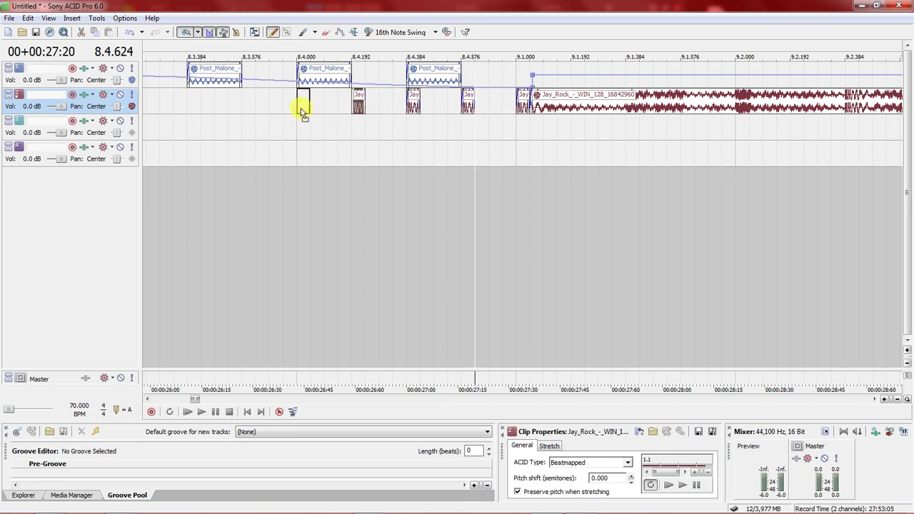
Shorten the WIN slices at 8.4.000, 8.4.192 and 8.4.384 to half their length
scroll(304, 109, "up", 2)
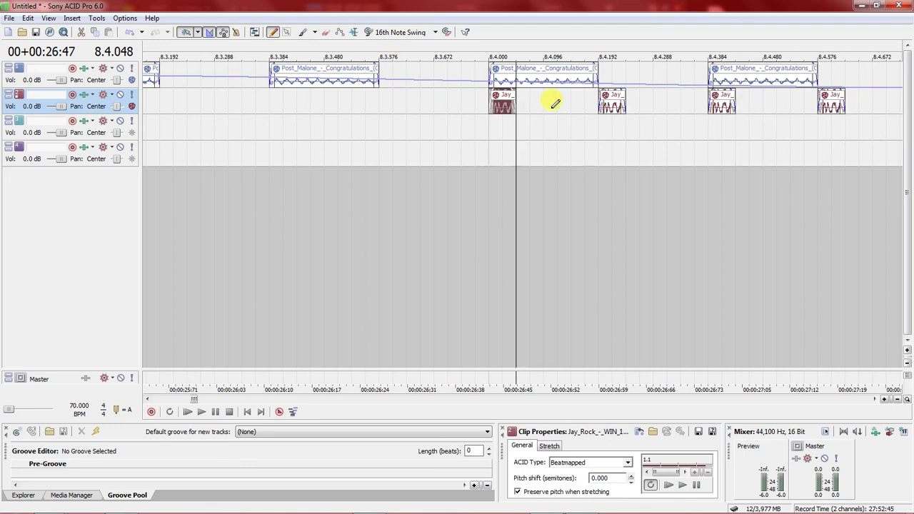
left_click_drag(625, 100, 612, 101)
left_click_drag(732, 103, 721, 104)
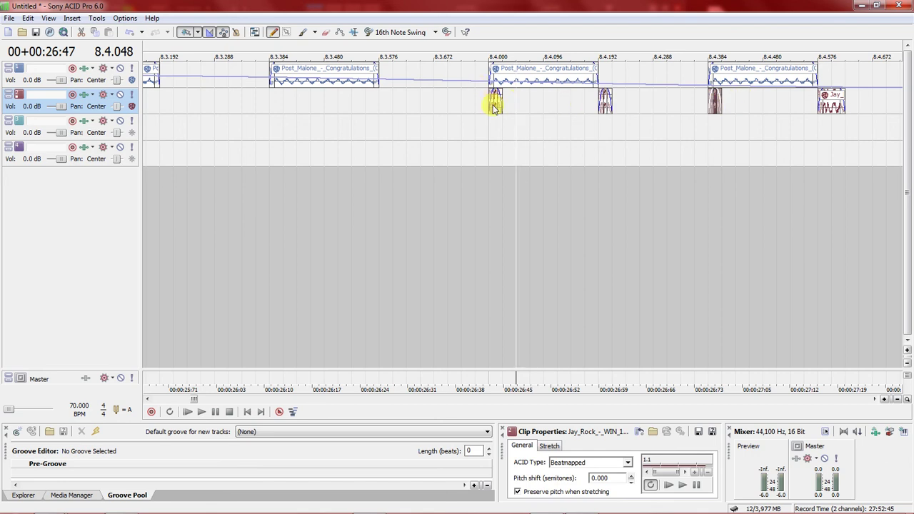
Copy the short WIN slice to 8.4.048, 8.4.096, 8.4.144 and 8.4.288, and lengthen the slice at 8.4.192
mouse_move(526, 111)
left_mouse_down()
mouse_move(658, 114)
mouse_move(605, 106)
mouse_move(649, 112)
left_mouse_up()
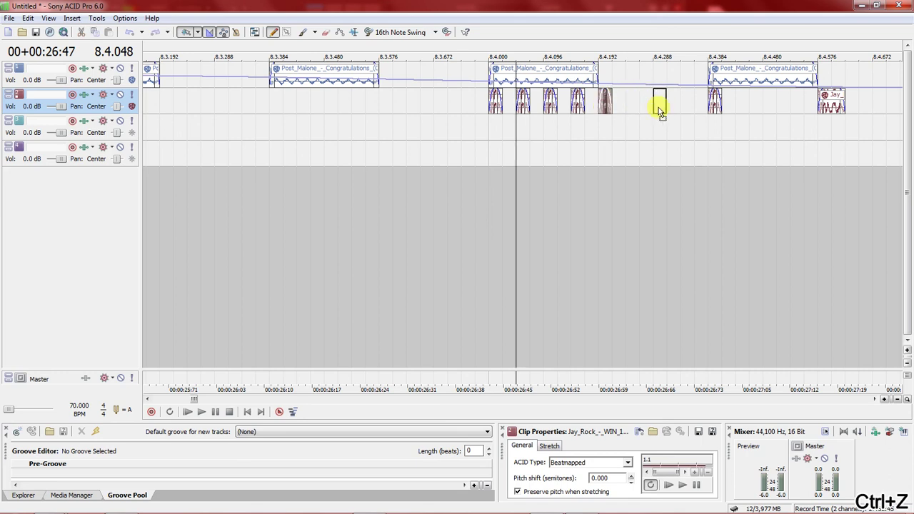
left_click_drag(611, 106, 643, 106)
Complete the WIN stutter up to 9.1 with short slices at 8.4.480 and 8.4.672 and lengthened slices at 8.4.384 and 8.4.576
scroll(625, 101, "down", 2)
left_click(617, 105)
scroll(616, 105, "up", 2)
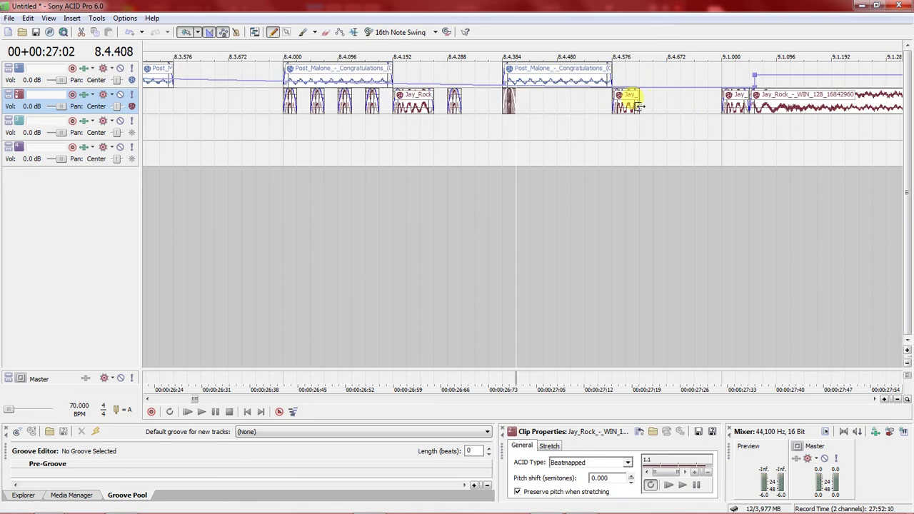
left_click(510, 105)
left_click(619, 105)
left_click(633, 104)
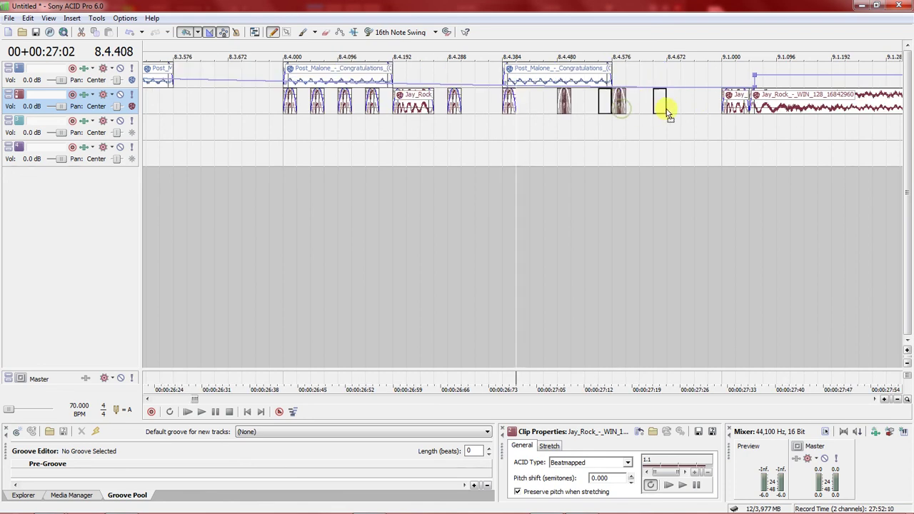
key("ctrl+z")
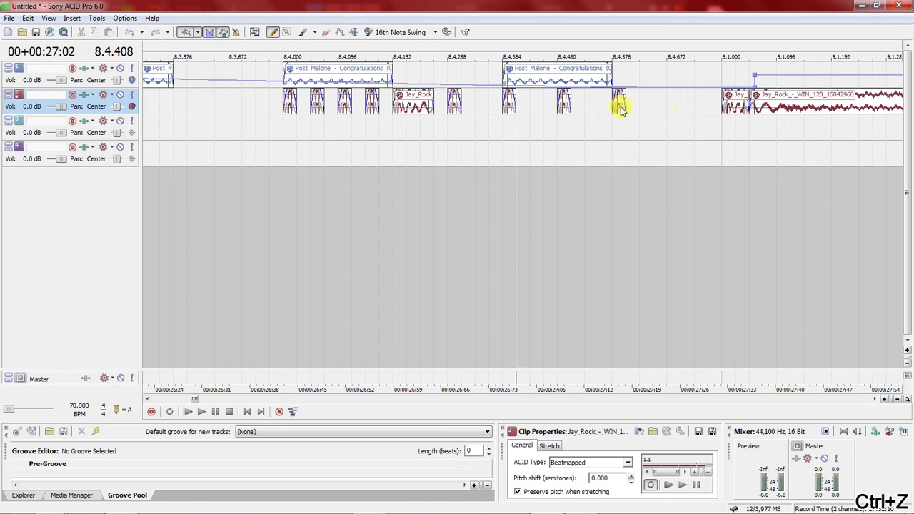
left_click(654, 103)
left_click_drag(515, 103, 543, 103)
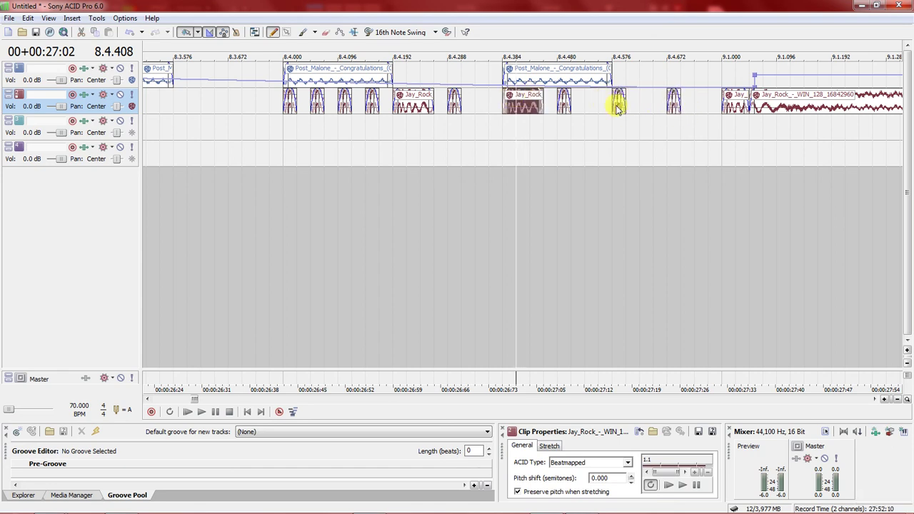
left_click_drag(621, 103, 662, 100)
Play the stuttered transition from Congratulations into WIN, starting at 8.1
scroll(606, 98, "down", 2)
scroll(389, 134, "down", 2)
left_click(387, 128)
key("space")
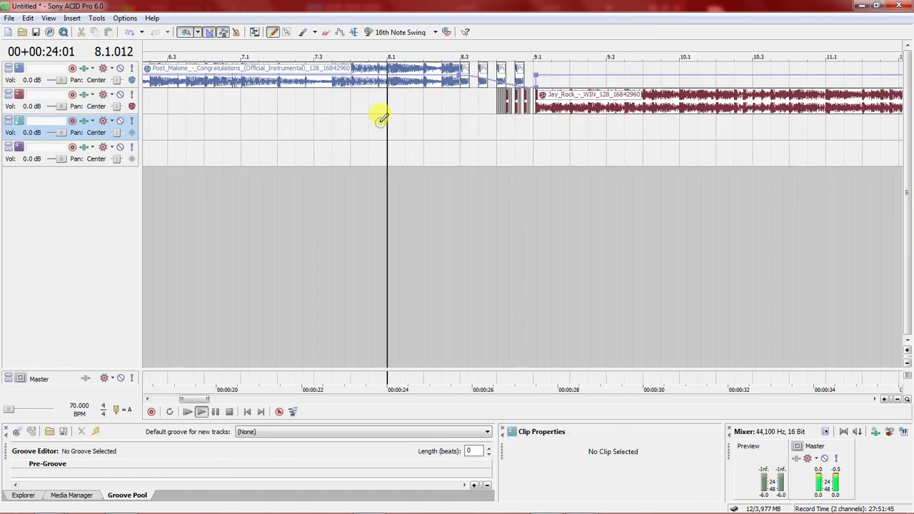
Play the stutter and add one more short WIN slice at 8.4.432
left_click(498, 127)
key("space")
scroll(517, 122, "up", 4)
scroll(567, 110, "up", 2)
left_click(532, 109)
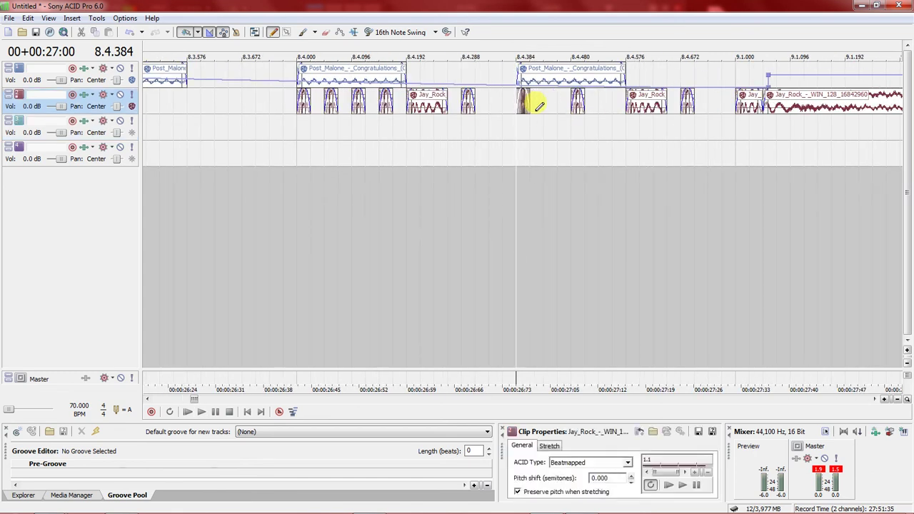
scroll(539, 106, "up", 1)
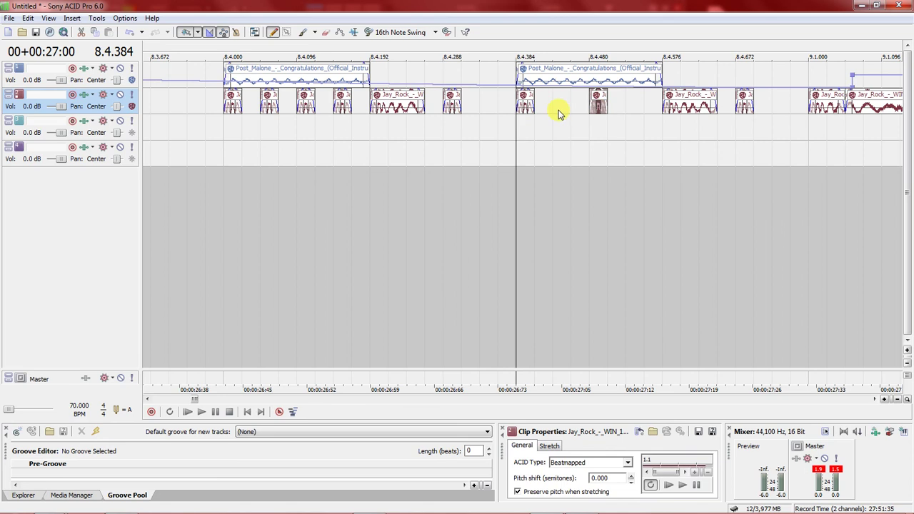
Play the WIN stutter repeatedly from 8.4.000 into the drop at 9.1
scroll(559, 114, "down", 5)
left_click(489, 121)
key("space")
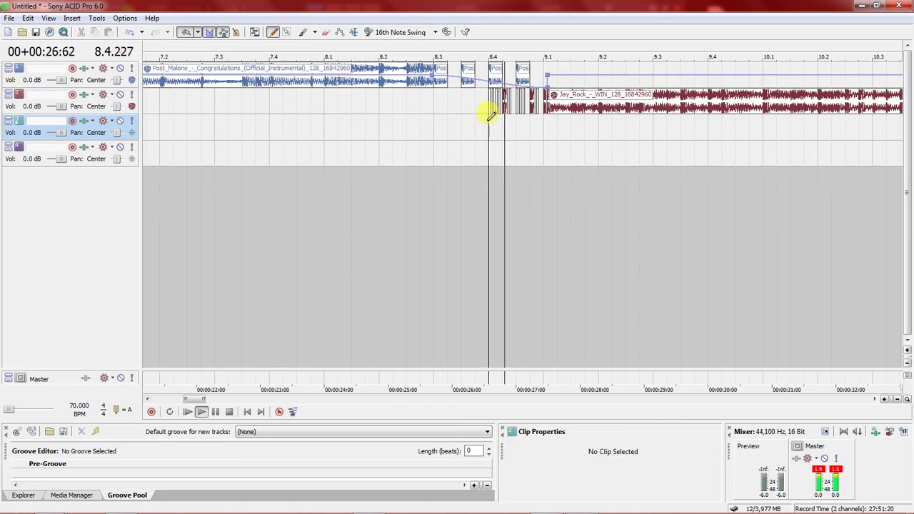
key("space")
key("space")
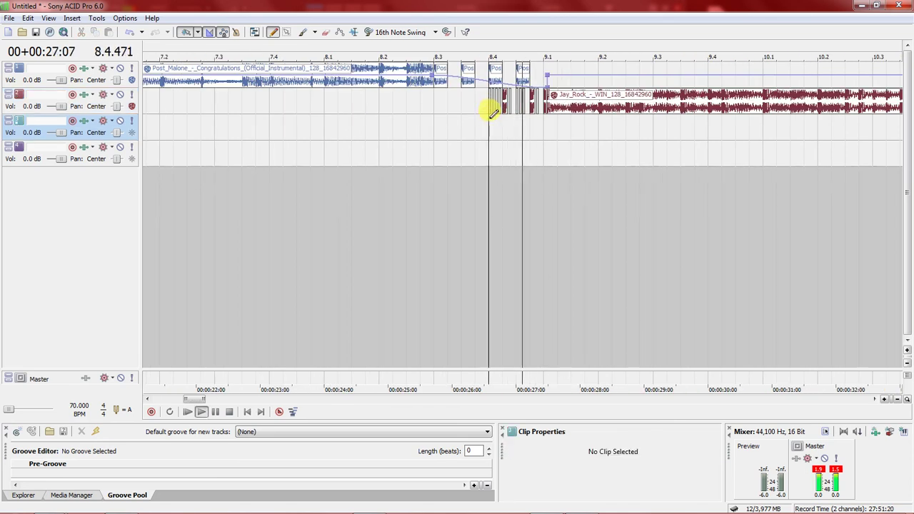
key("space")
Pitch-shift the alternating short WIN slices at 8.4.048, 8.4.144, 8.4.288, 8.4.432 and 8.4.672 by +4 semitones
left_click(502, 107)
scroll(501, 114, "up", 3)
left_click(506, 109)
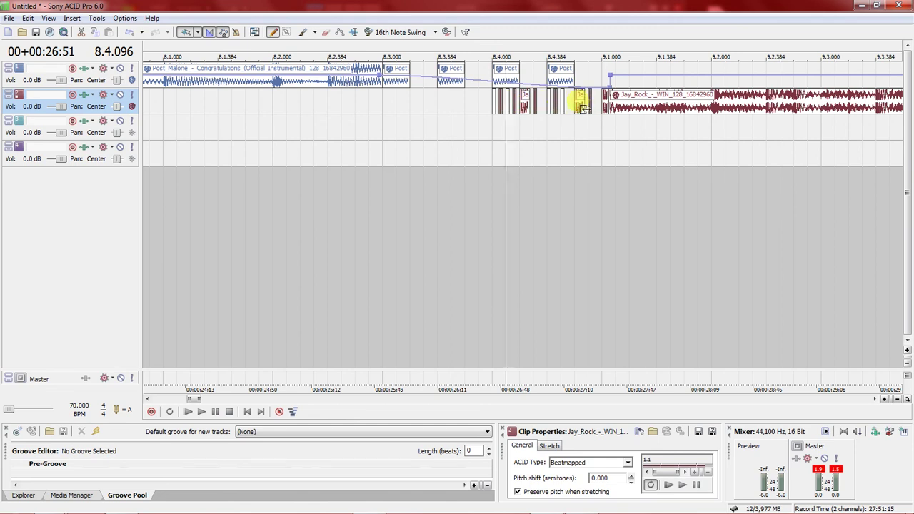
scroll(582, 107, "up", 10)
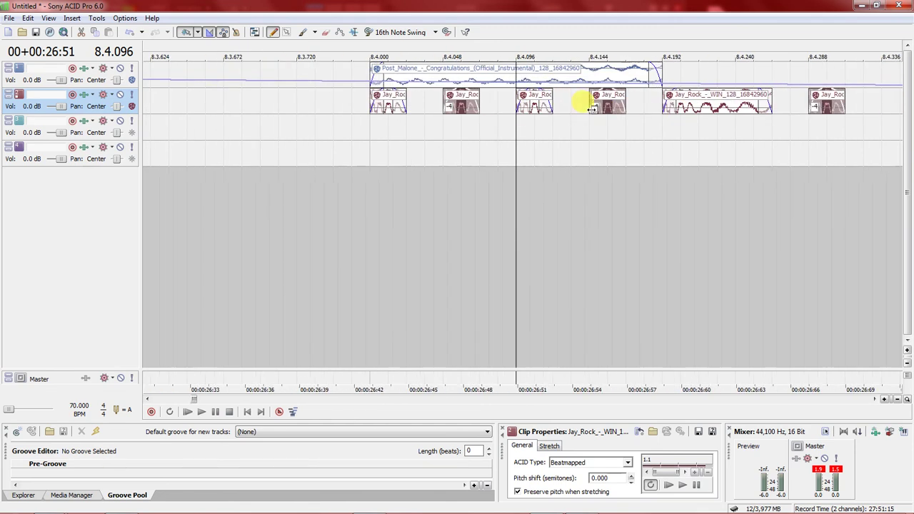
key("plus")
Reverse the selected alternating short WIN slices
right_click(605, 111)
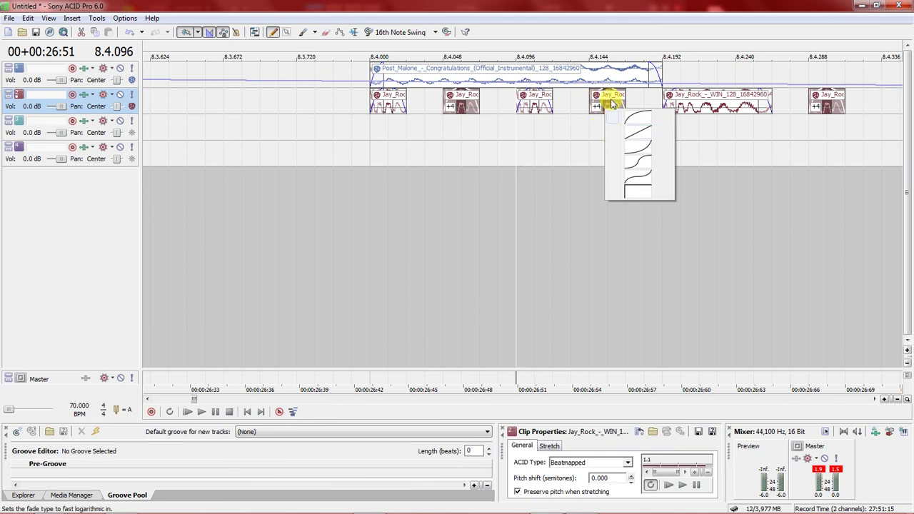
right_click(609, 106)
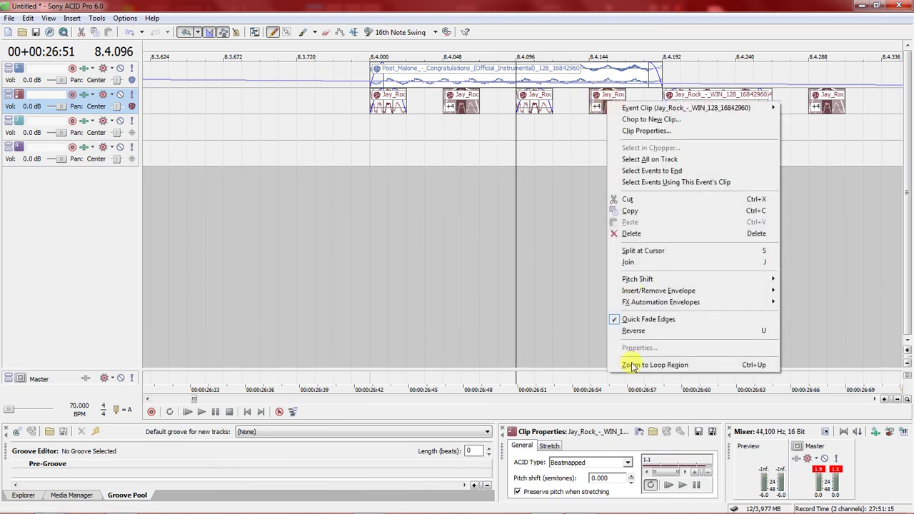
left_click(632, 331)
scroll(542, 143, "down", 2)
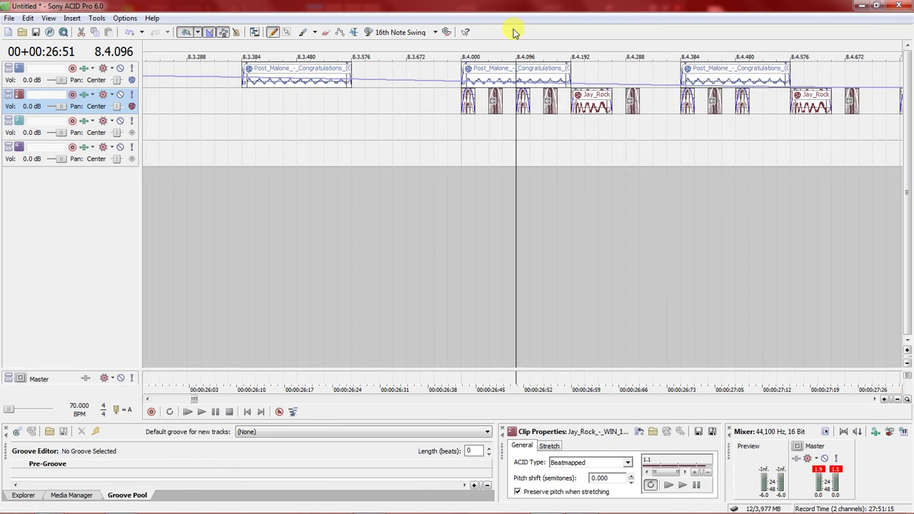
Play the reversed, pitch-shifted stutter from just before 8.4
left_click(428, 110)
key("space")
scroll(428, 100, "down", 3)
key("space")
Undo the misplaced long WIN slice, then copy the long slice to 8.3.384 and a pitch-shifted short slice to 8.3.576
left_click(470, 111)
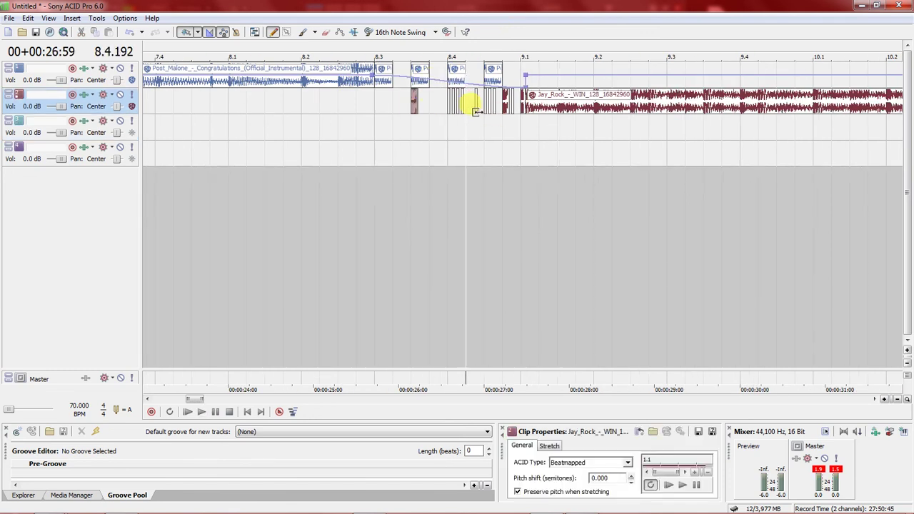
key("ctrl+z")
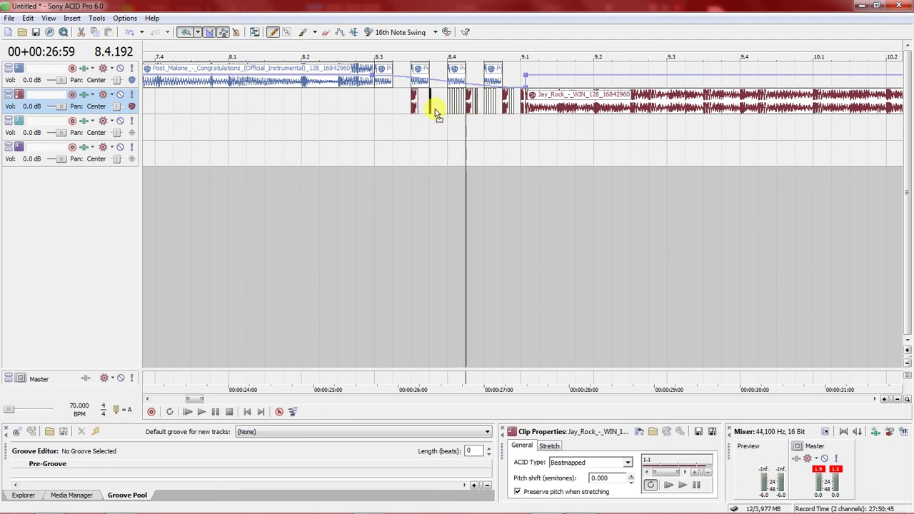
left_click(426, 105)
scroll(426, 107, "up", 3)
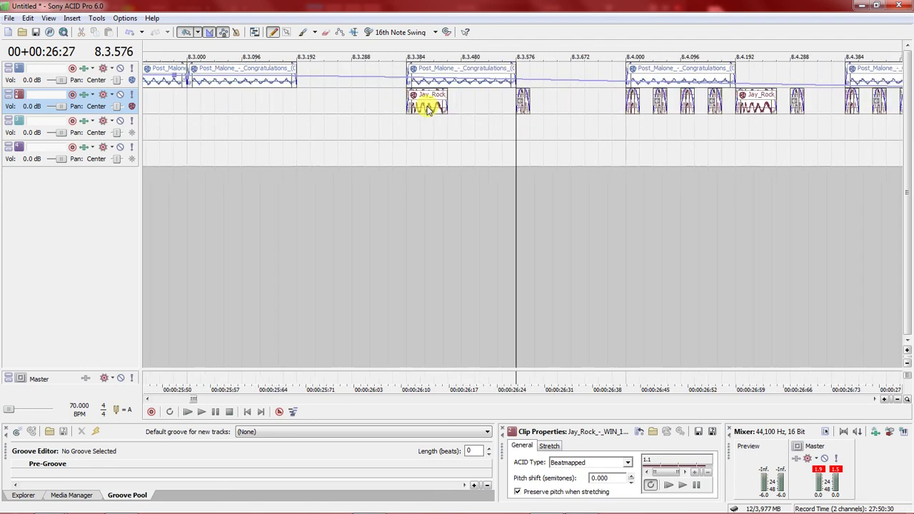
left_click_drag(481, 105, 498, 106)
Play the transition from 8.2.384 and copy the long and short WIN slices to 8.3.000 and 8.3.192
scroll(471, 113, "down", 3)
left_click(446, 107)
key("space")
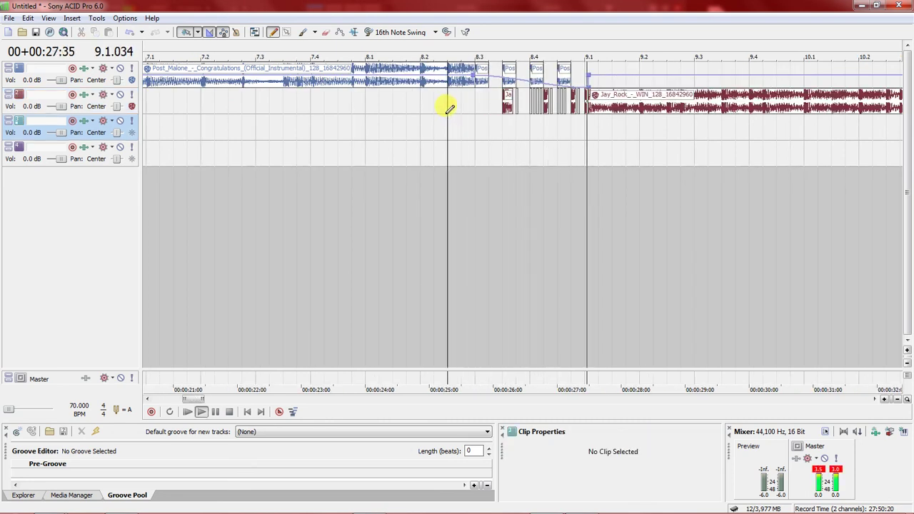
key("space")
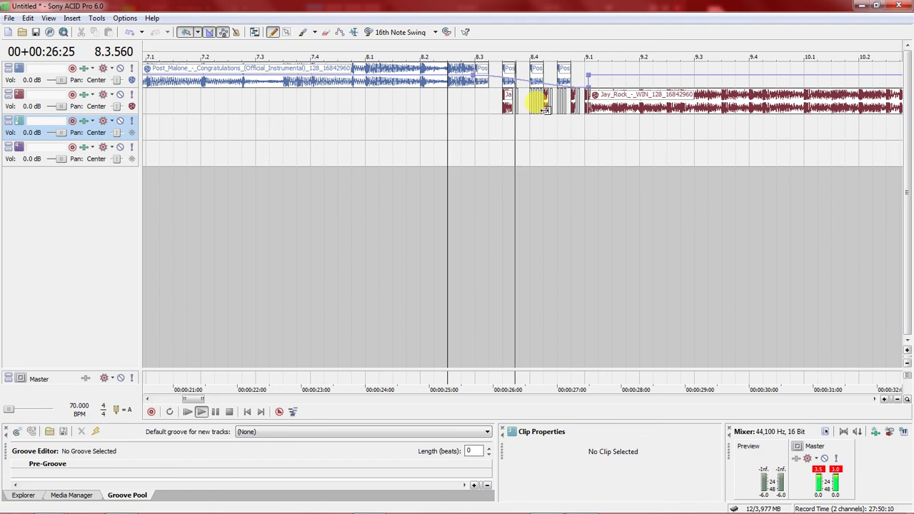
left_click(474, 104)
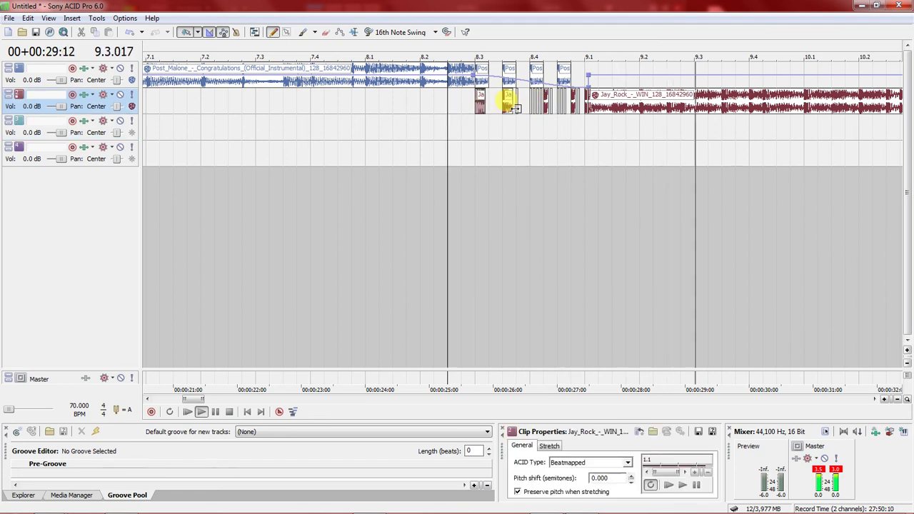
left_click(470, 112)
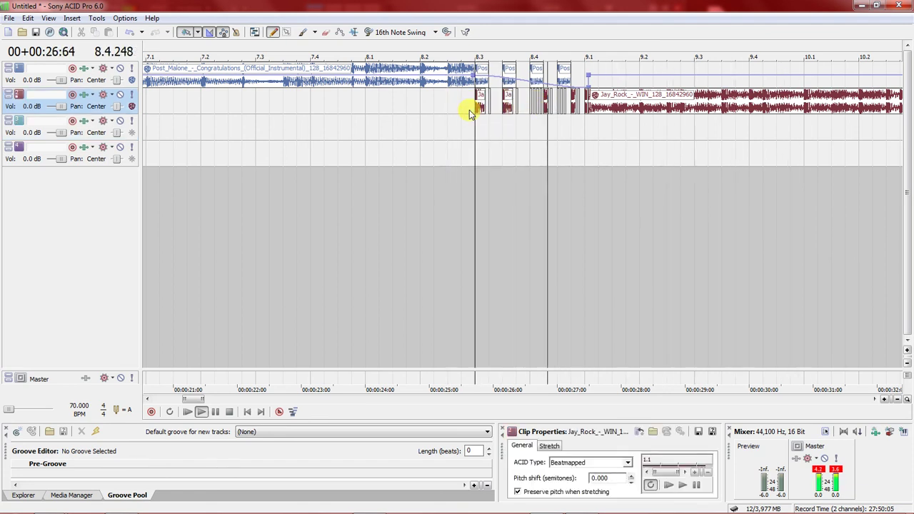
Play the extended transition from 7.2.000 and try to save the project as Untitled.acd
scroll(408, 102, "down", 3)
left_click(410, 109)
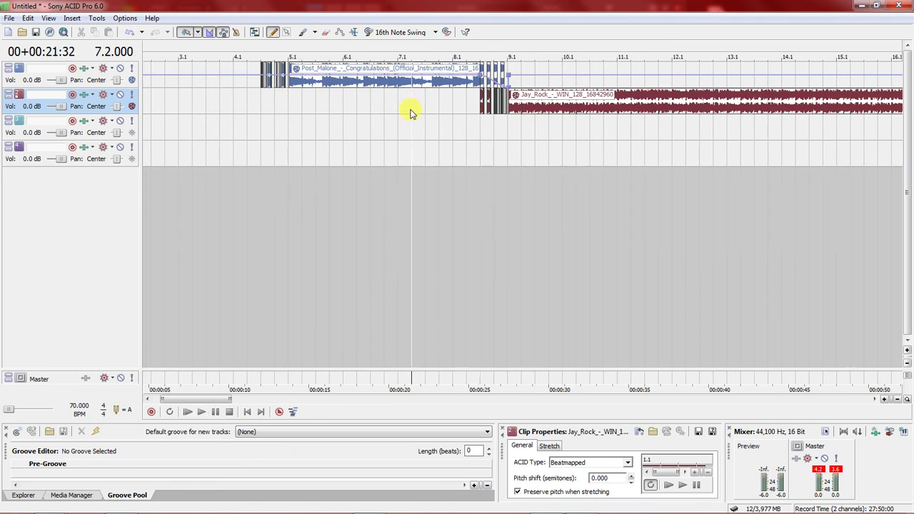
key("ctrl+s")
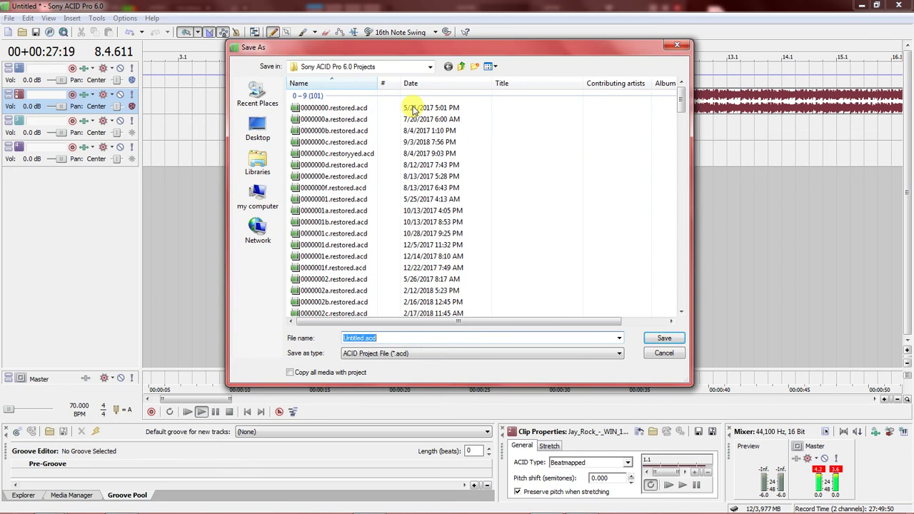
left_click(658, 339)
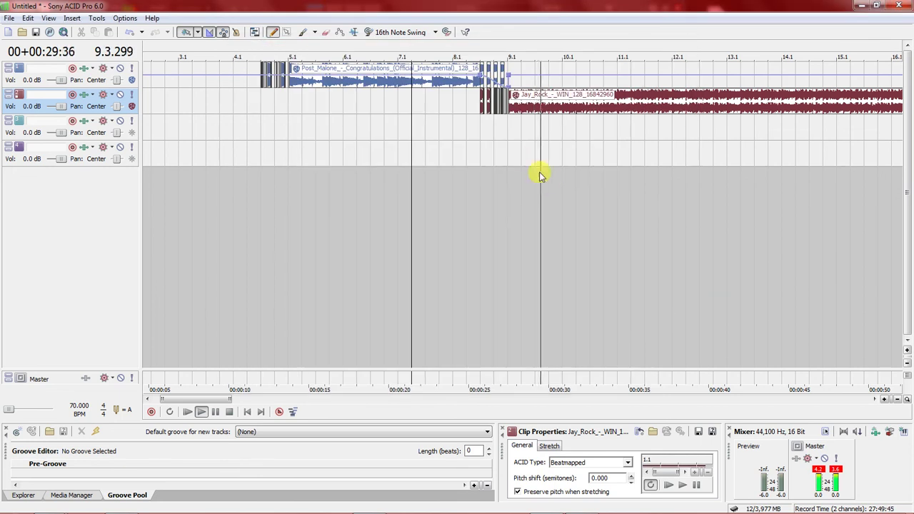
left_click(483, 142)
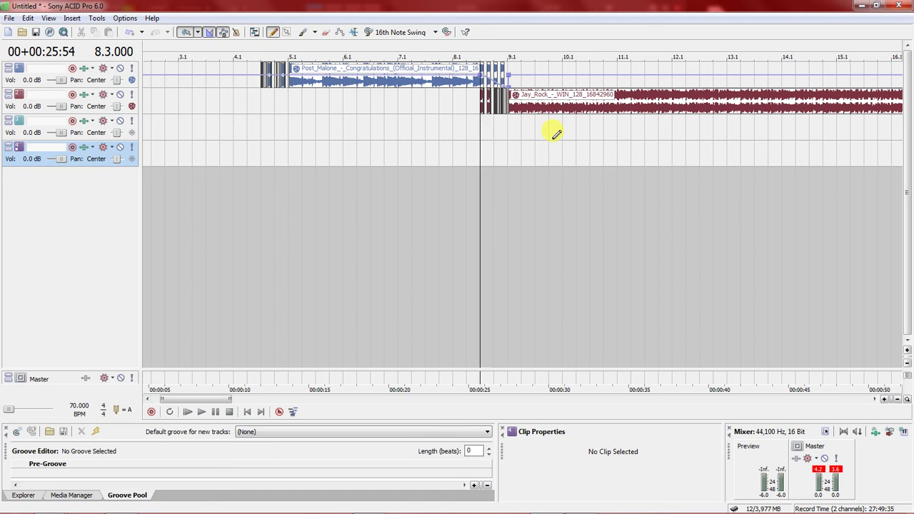
Switch to VirtualDJ and preview Blocboy JB's 140 BPM Rover Instrumental on deck A
left_click(157, 502)
scroll(476, 378, "down", 2)
left_click(479, 419)
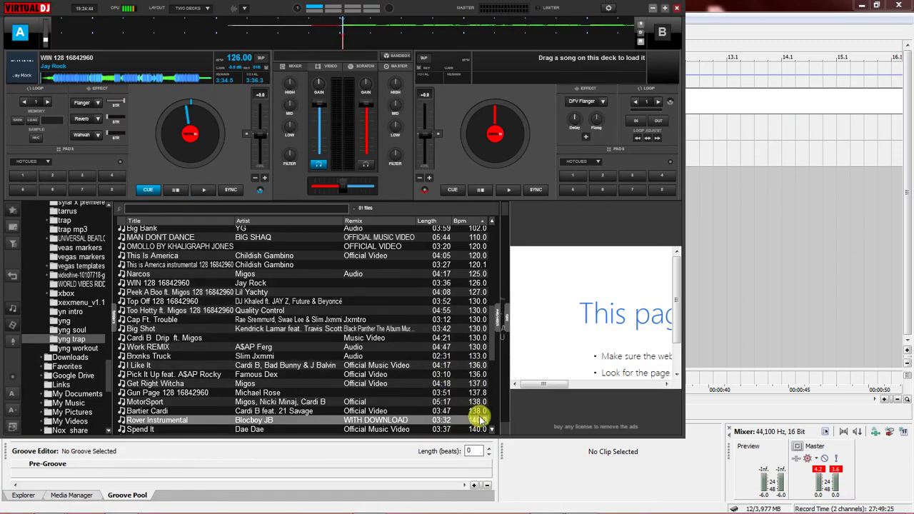
scroll(307, 414, "down", 1)
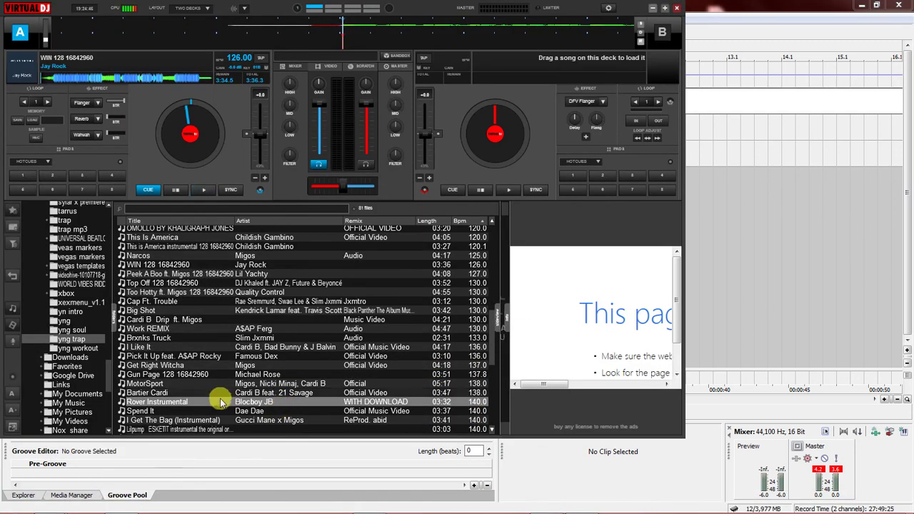
left_click_drag(222, 387, 196, 130)
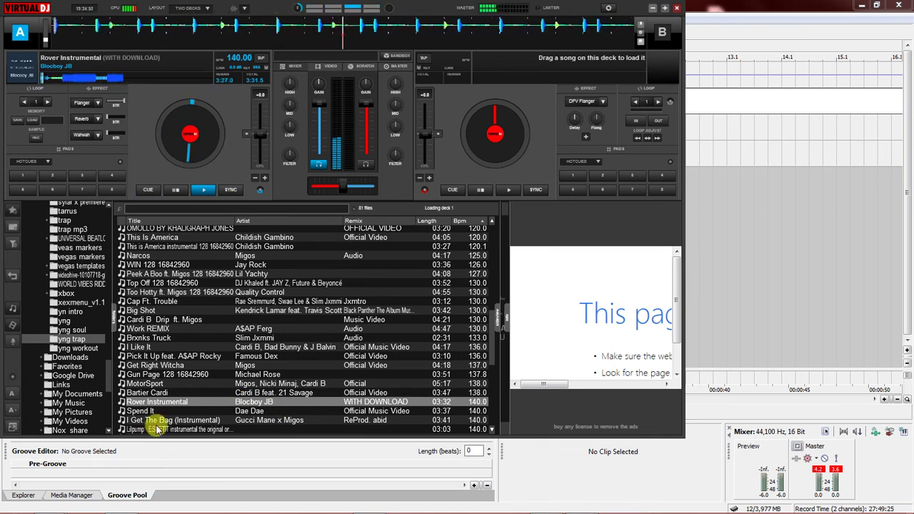
Replace the playing deck A track with MotorSport and preview it from further into the song
left_click_drag(173, 412, 197, 143)
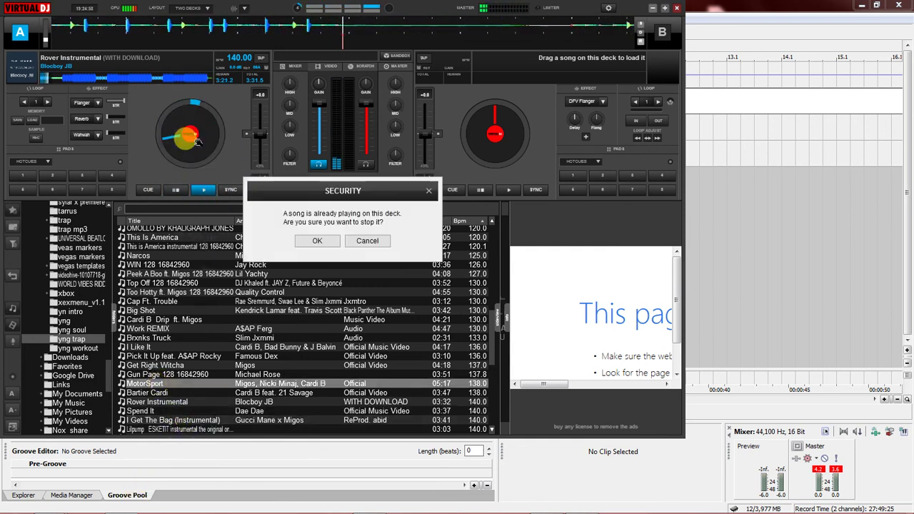
left_click(304, 242)
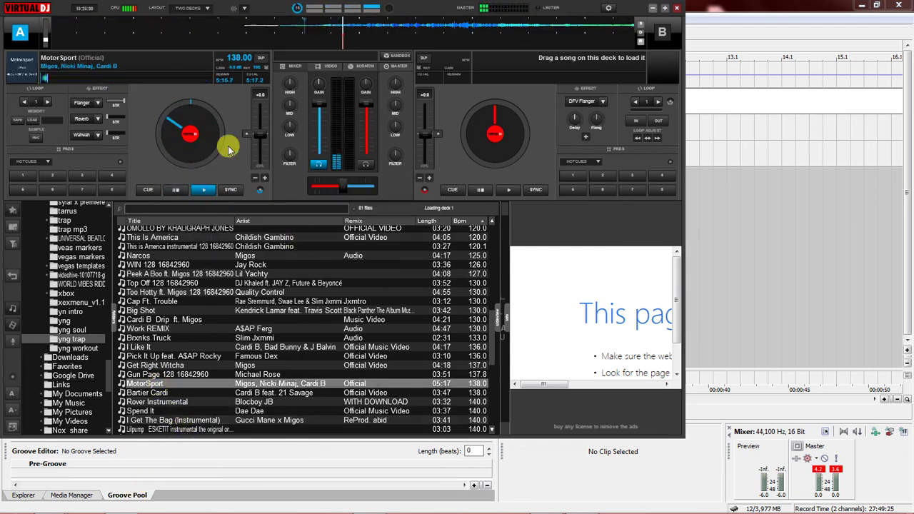
left_click(47, 77)
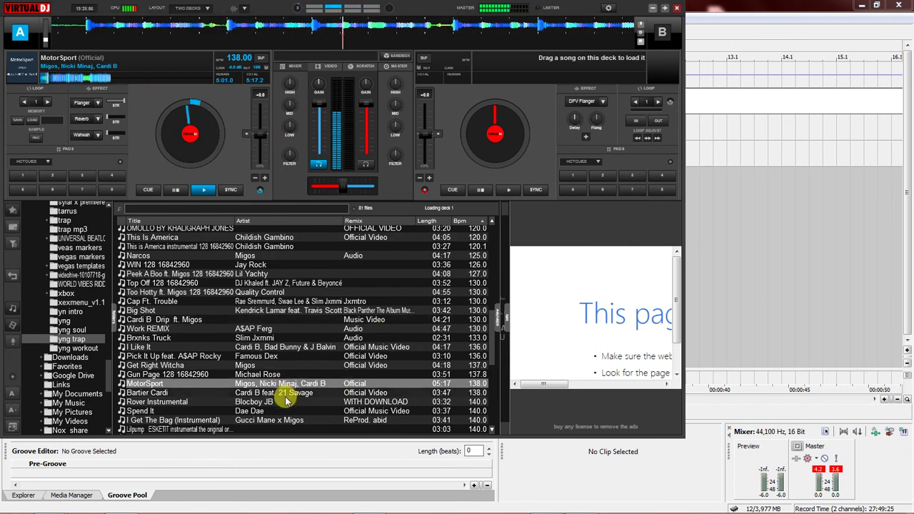
Load I Get The Bag (Instrumental) on deck A in place of MotorSport and preview it
left_click_drag(282, 421, 215, 135)
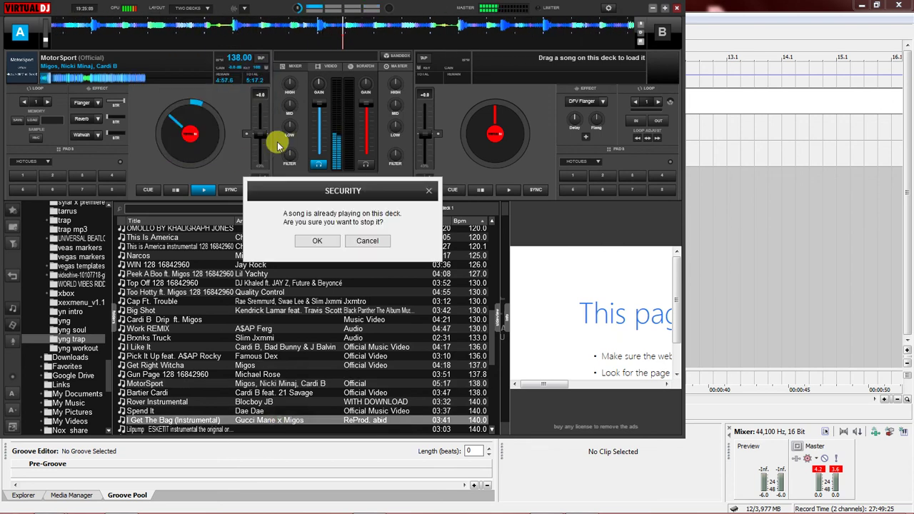
left_click(317, 242)
scroll(286, 334, "down", 2)
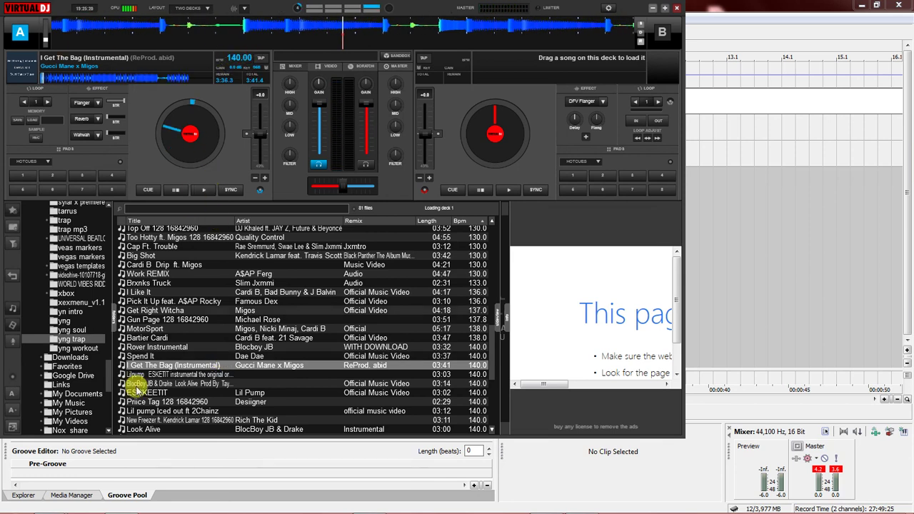
Add the Gucci Mane I Get The Bag feat. Migos MP3 from the yng trap folder to ACID Pro's third track, around 13.3
mouse_move(120, 508)
mouse_move(60, 508)
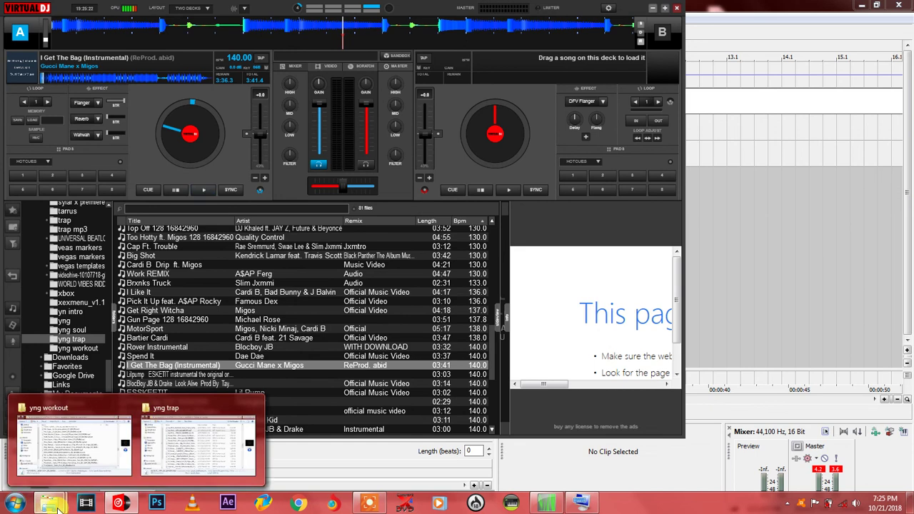
left_click(160, 428)
left_click(336, 391)
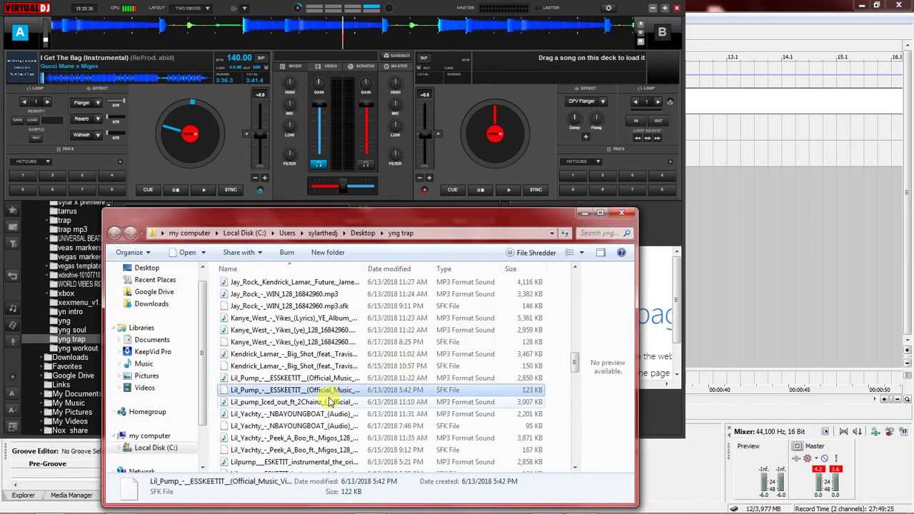
scroll(330, 402, "up", 10)
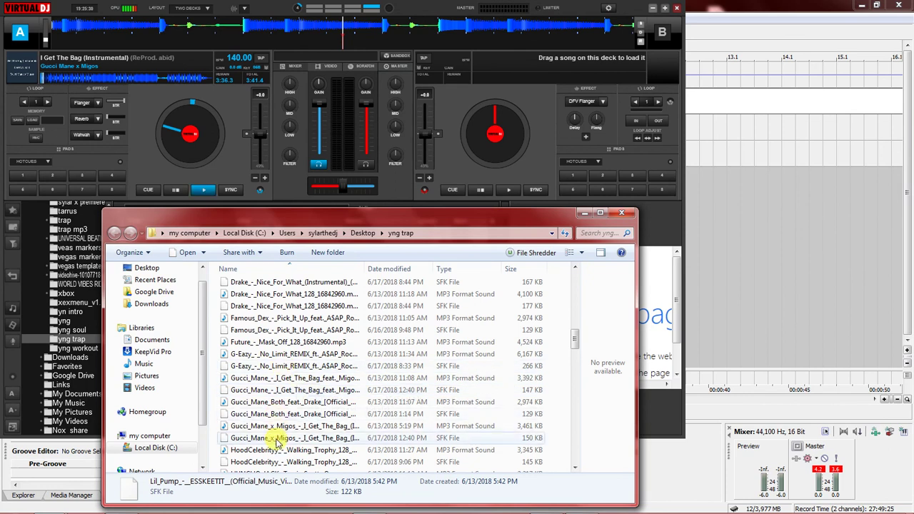
left_click(282, 380)
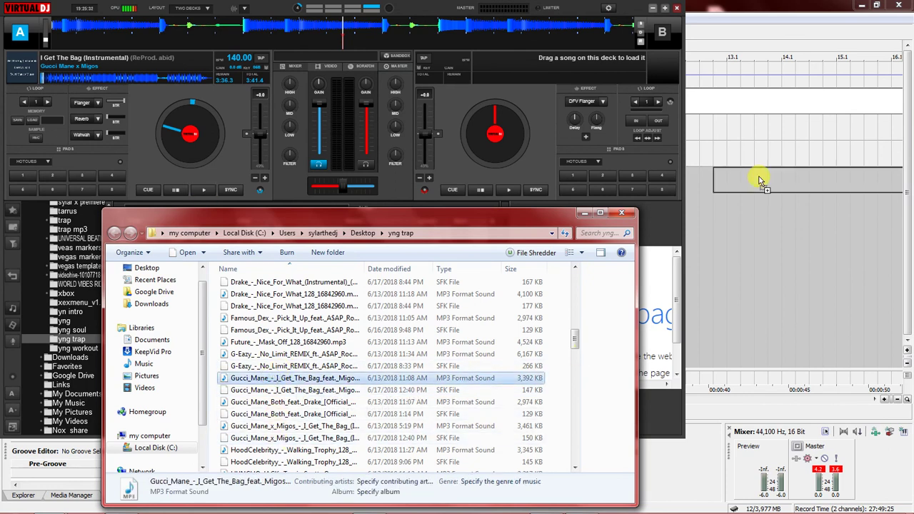
left_click_drag(758, 123, 758, 123)
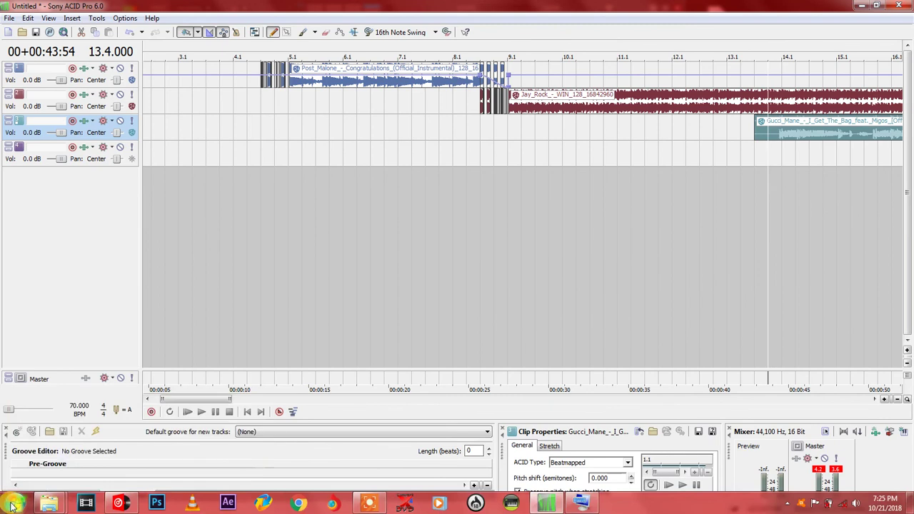
Switch to VirtualDJ, toggle deck A's playback, and return to the I Get The Bag event in ACID Pro
left_click(93, 502)
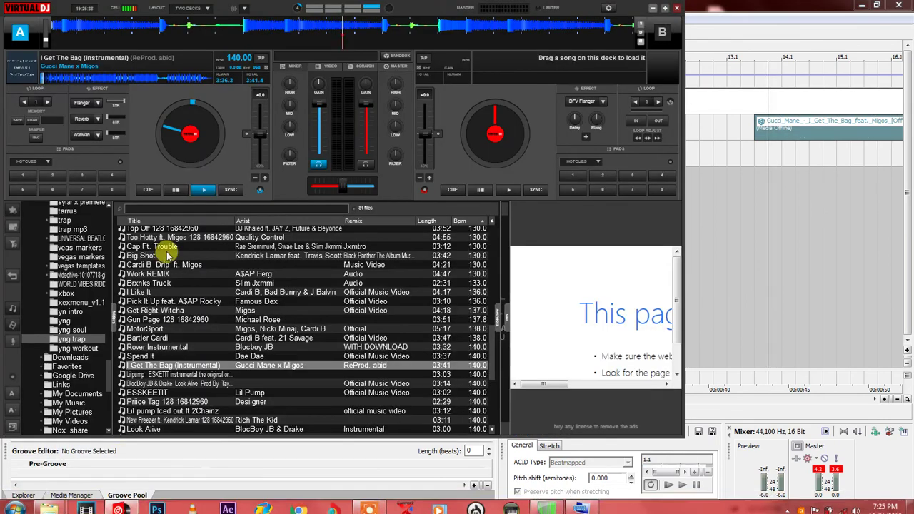
key("space")
left_click(811, 137)
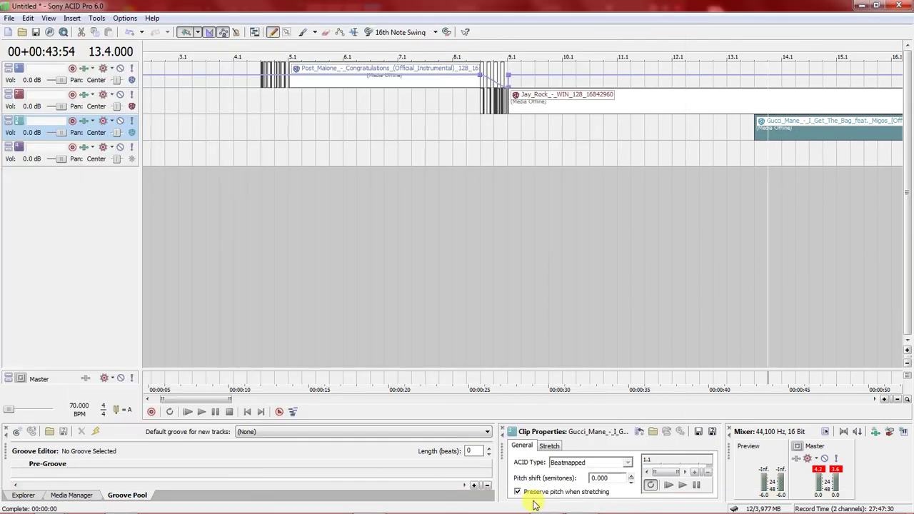
Update the original tempo of the I Get The Bag clip, and open and cancel a tempo change at 14.2
left_click(549, 445)
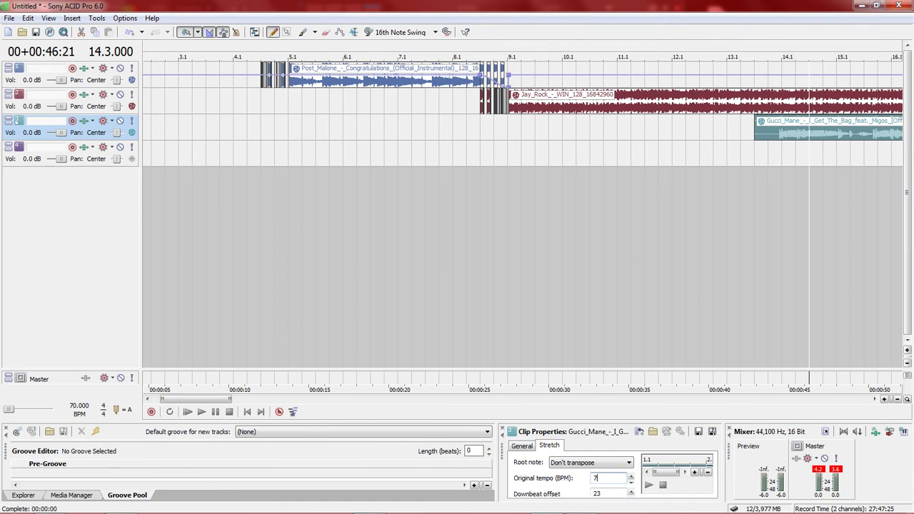
left_click(793, 158)
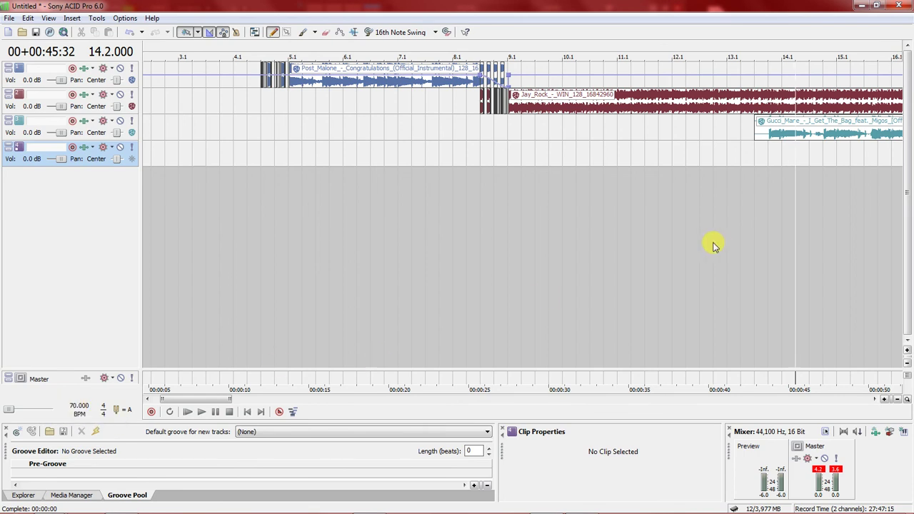
key("t")
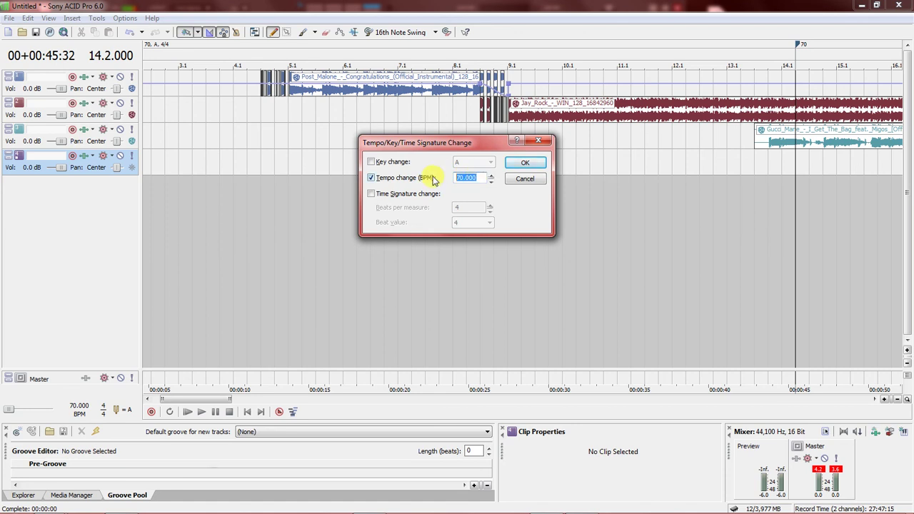
left_click(532, 178)
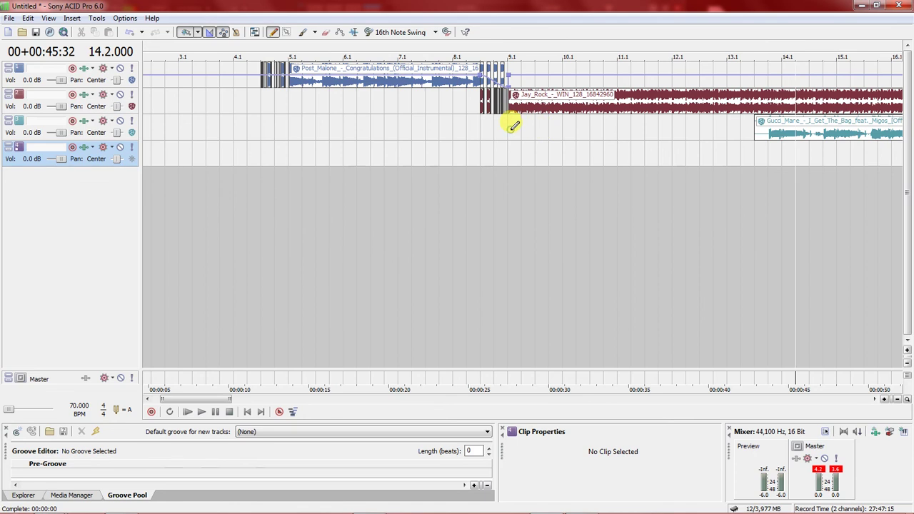
Play the mix from 9.1, then restart playback within the WIN event at about 10.3
left_click(512, 129)
key("space")
key("space")
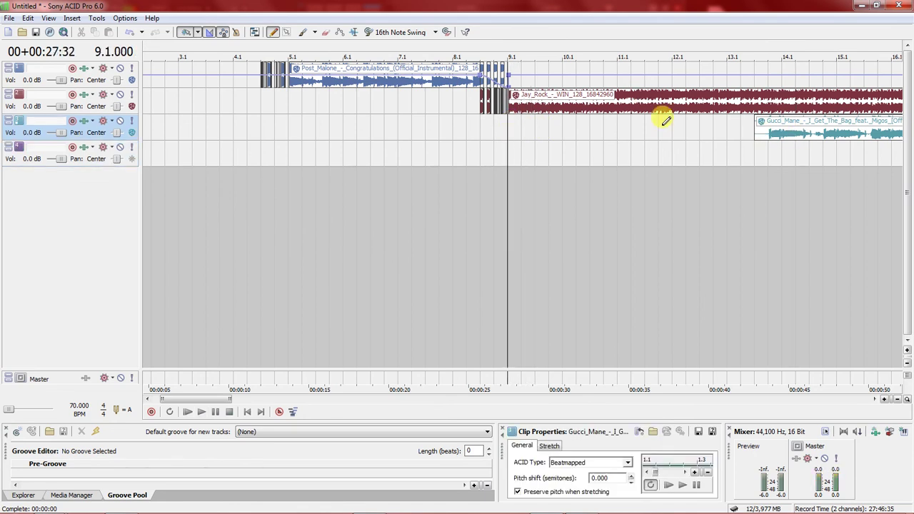
left_click(604, 106)
key("space")
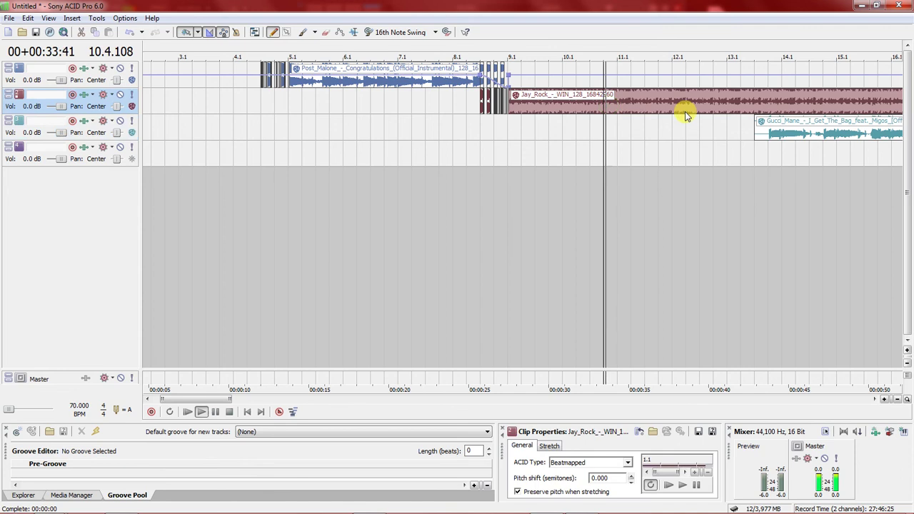
Stop playback and split the Jay Rock WIN event at 13.1
scroll(685, 116, "down", 3)
left_click(382, 130)
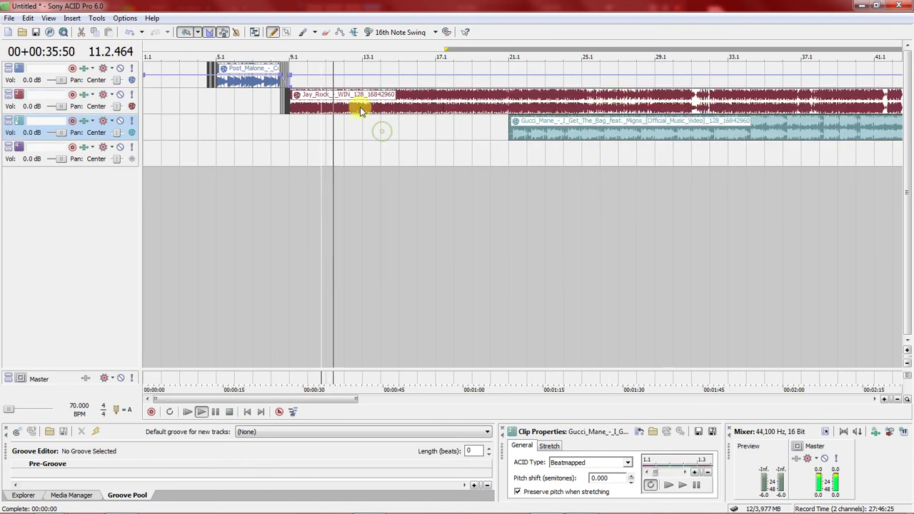
left_click(361, 76)
scroll(361, 78, "up", 3)
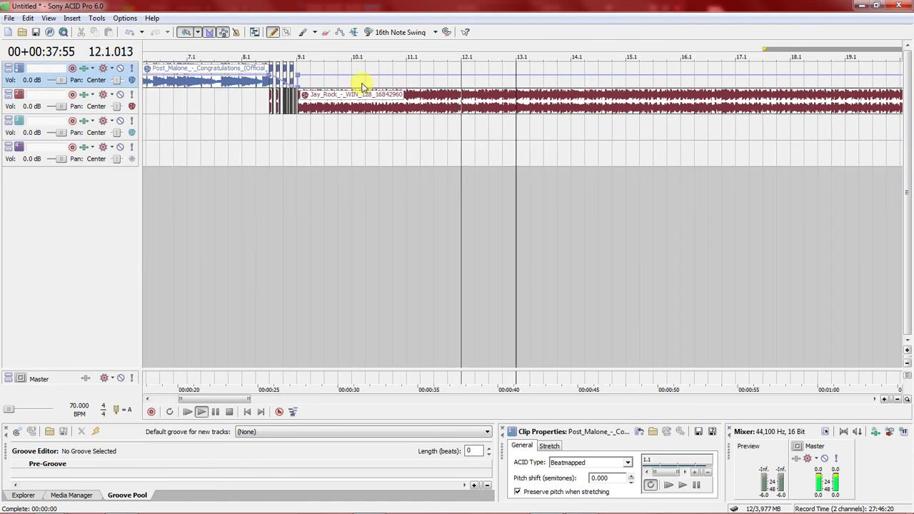
scroll(492, 110, "up", 1)
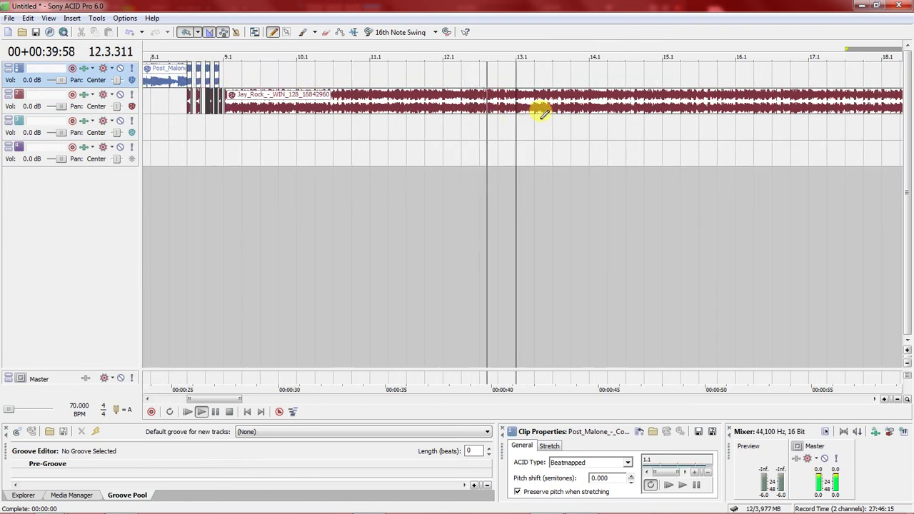
left_click(514, 106)
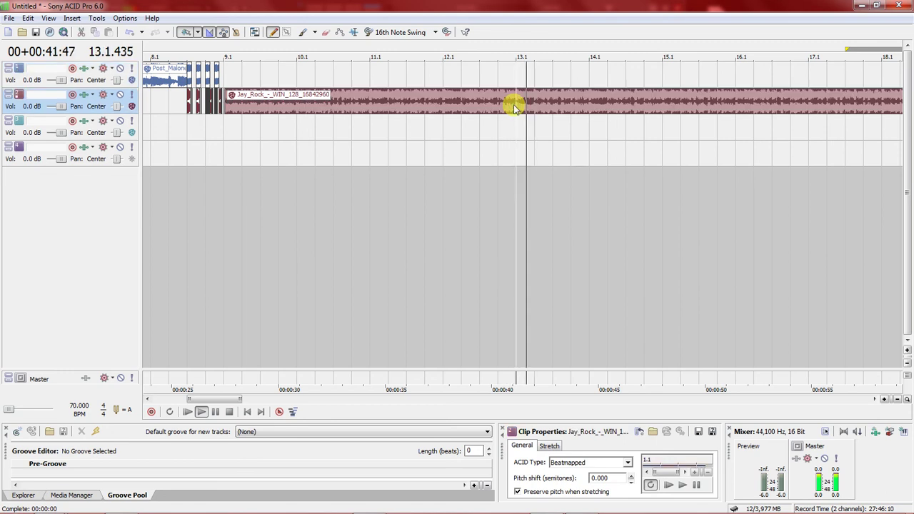
key("space")
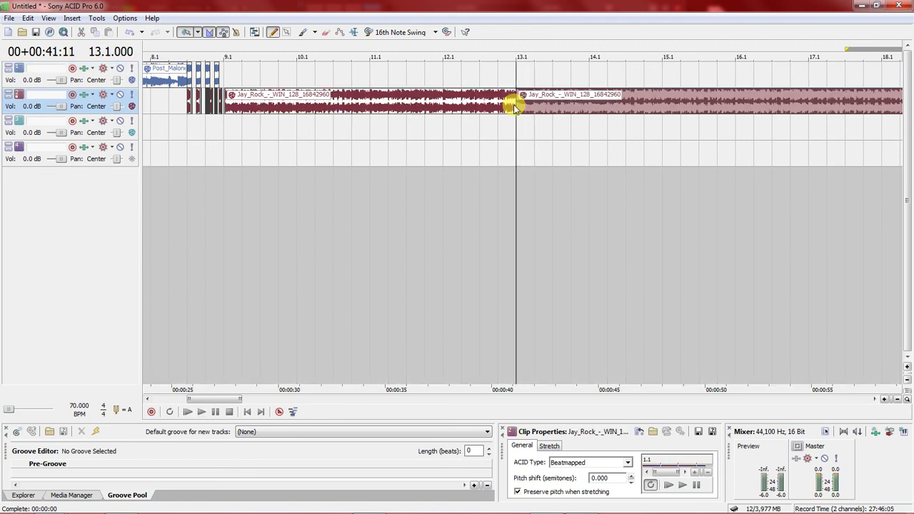
Move the I Get The Bag event earlier on the third track so that one of its beats falls on 13.1
scroll(536, 112, "down", 8)
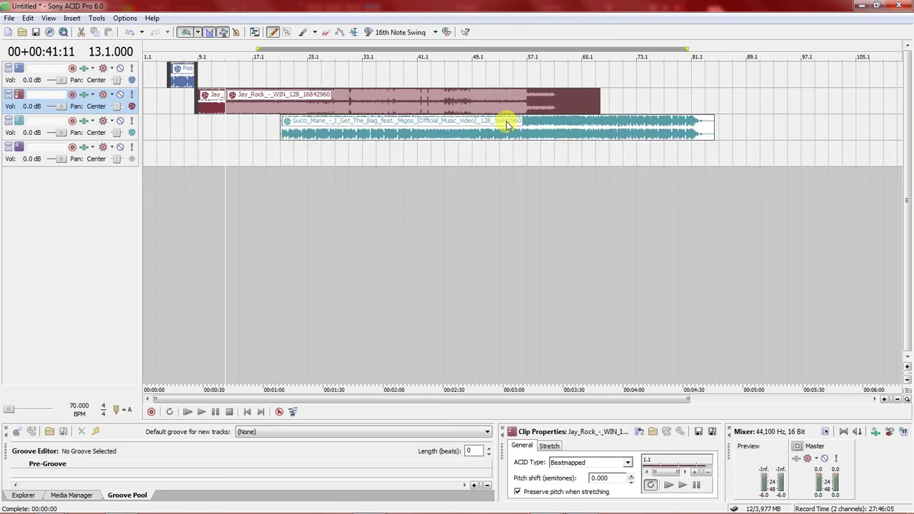
left_click_drag(333, 126, 257, 134)
scroll(257, 135, "up", 5)
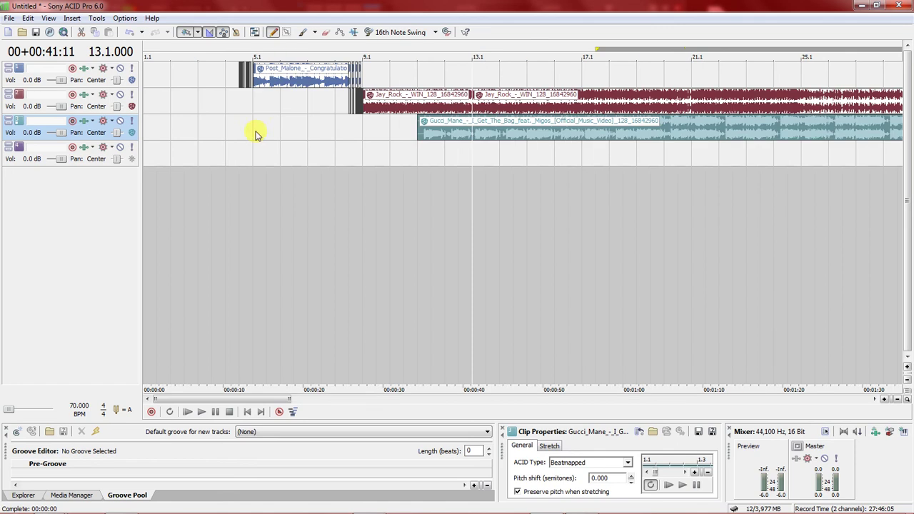
left_click_drag(451, 136, 567, 133)
Split the I Get The Bag event where its beat hits at 13.1 and delete the part before the cut
scroll(483, 135, "up", 5)
scroll(529, 134, "up", 3)
scroll(531, 131, "up", 4)
scroll(549, 133, "up", 3)
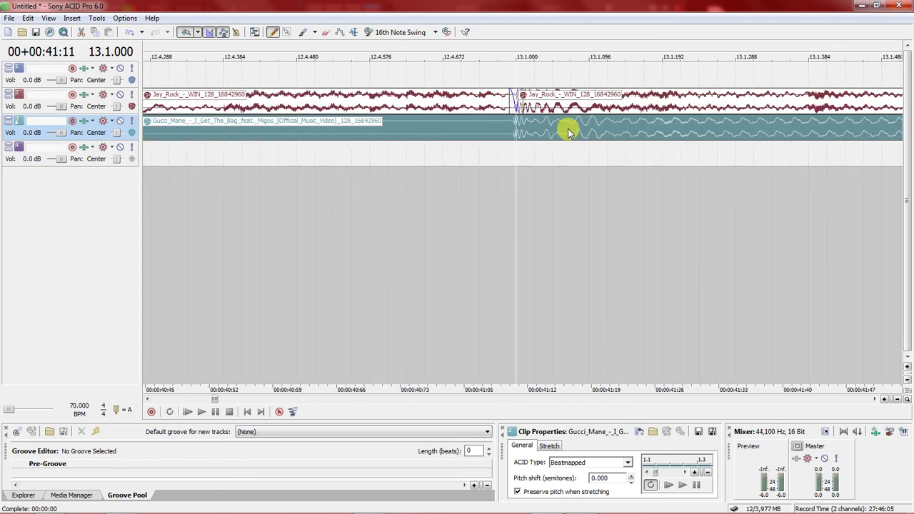
scroll(566, 133, "up", 4)
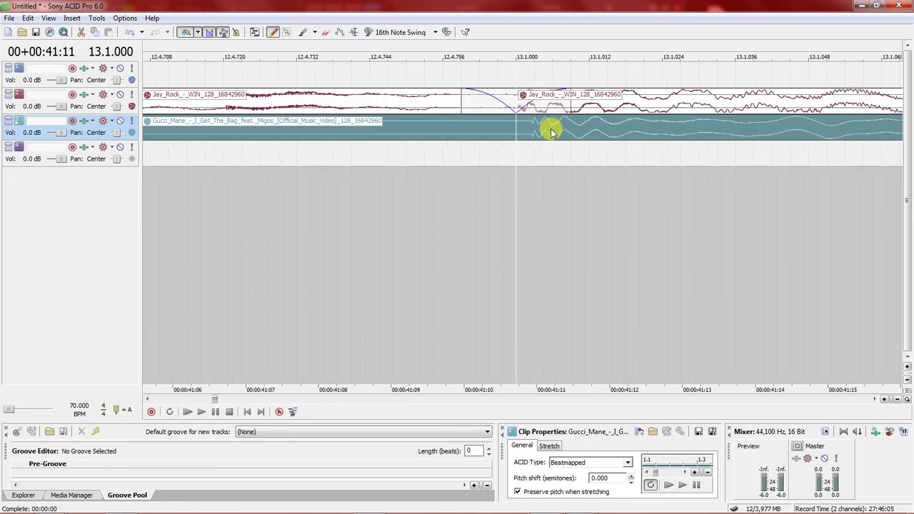
key("s")
left_click(443, 135)
key("Delete")
Play the WIN and I Get The Bag transition from just before 13.1 and stop at 15.1
scroll(441, 134, "down", 5)
left_click(442, 134)
key("space")
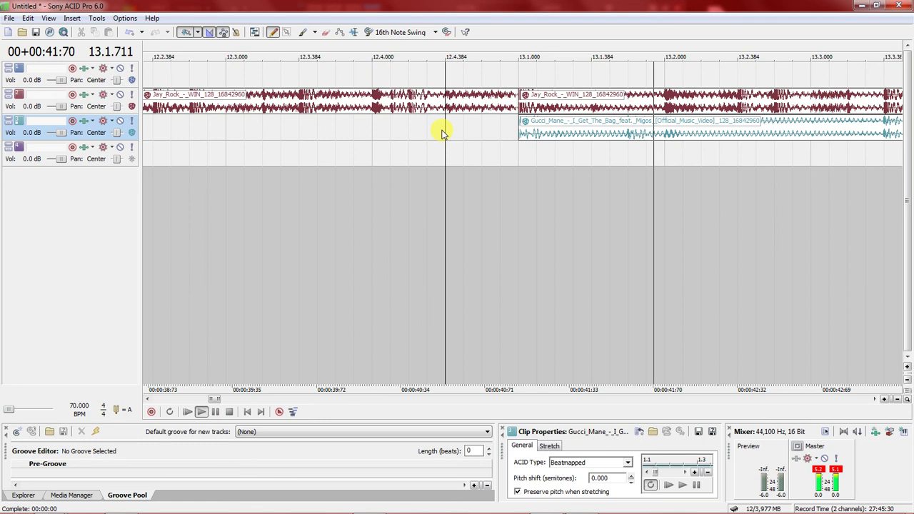
scroll(446, 129, "down", 3)
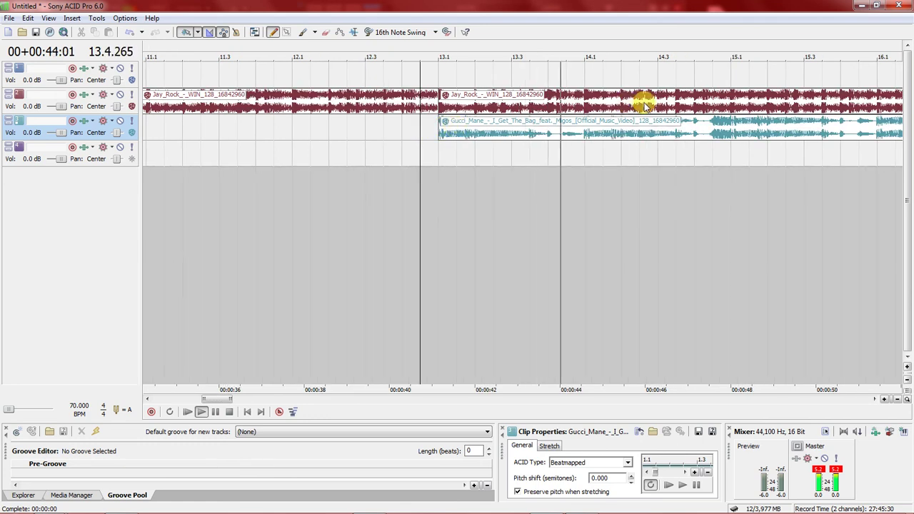
scroll(595, 114, "down", 2)
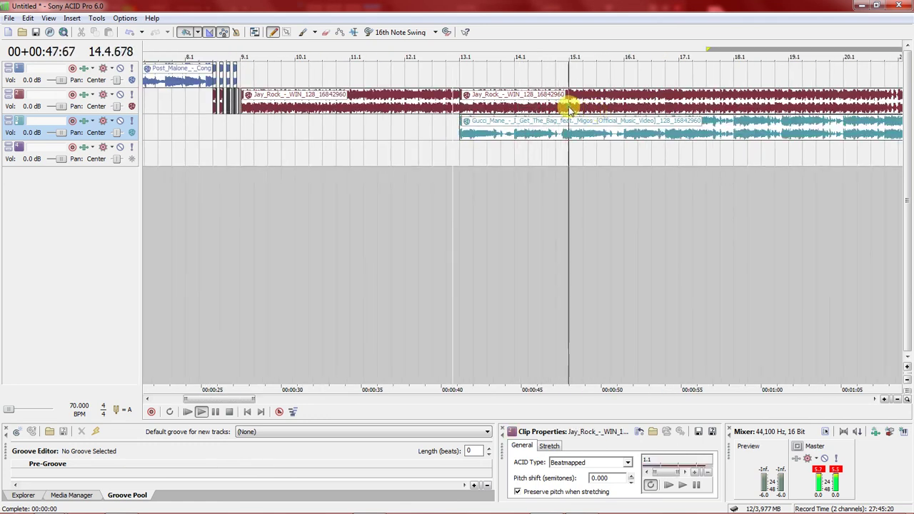
left_click(569, 109)
key("space")
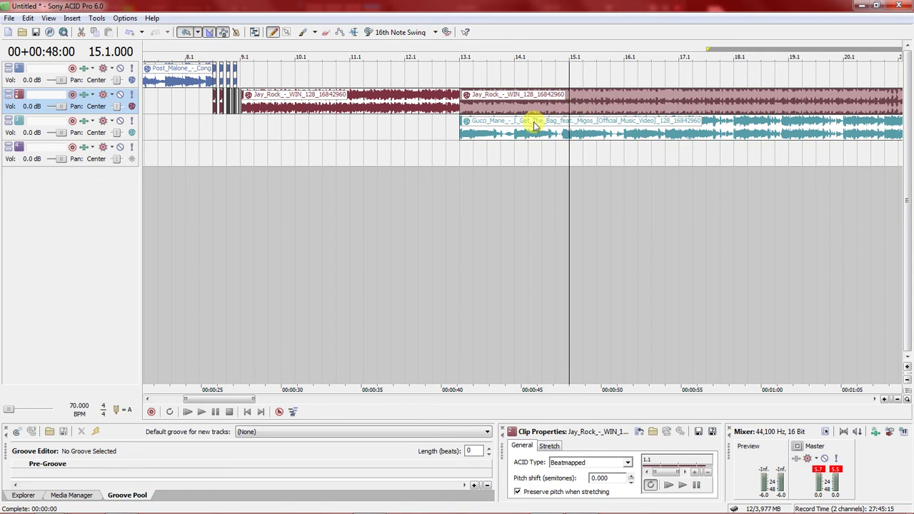
Insert a tempo change to 75 BPM at 13.1, where I Get The Bag starts
left_click(461, 123)
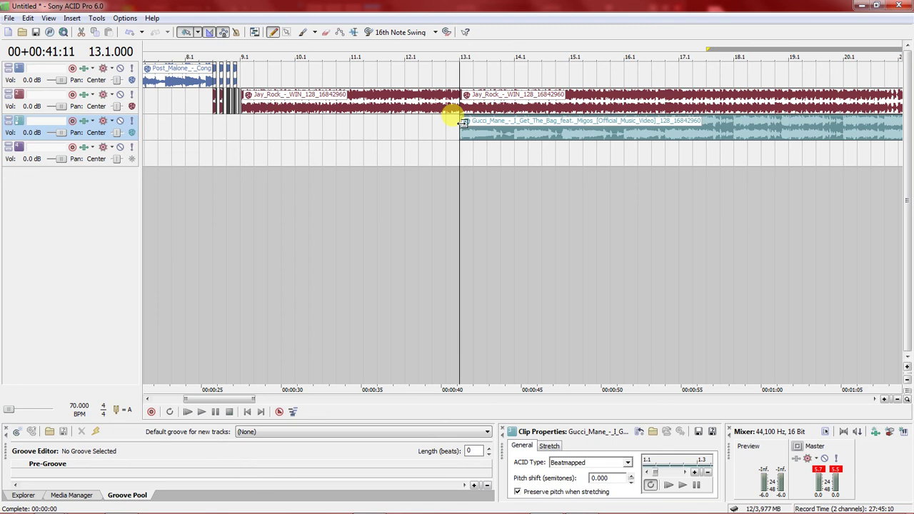
key("t")
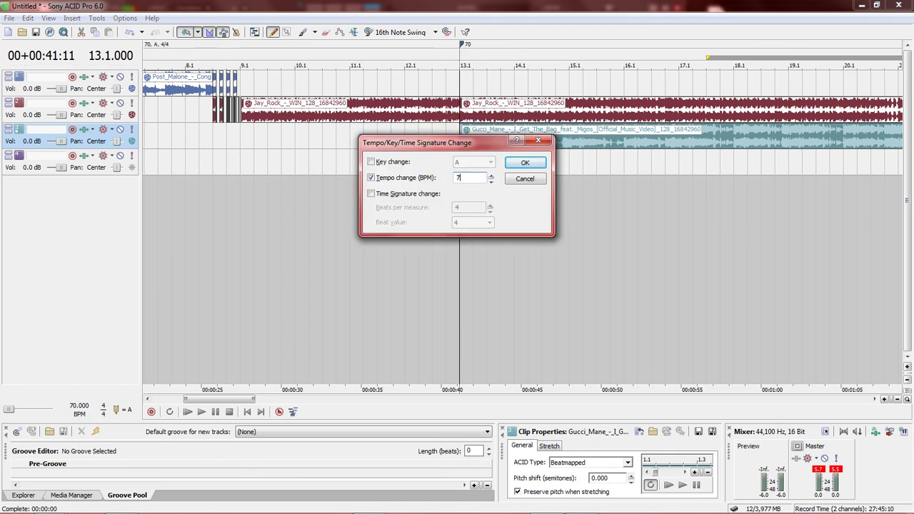
left_click(524, 163)
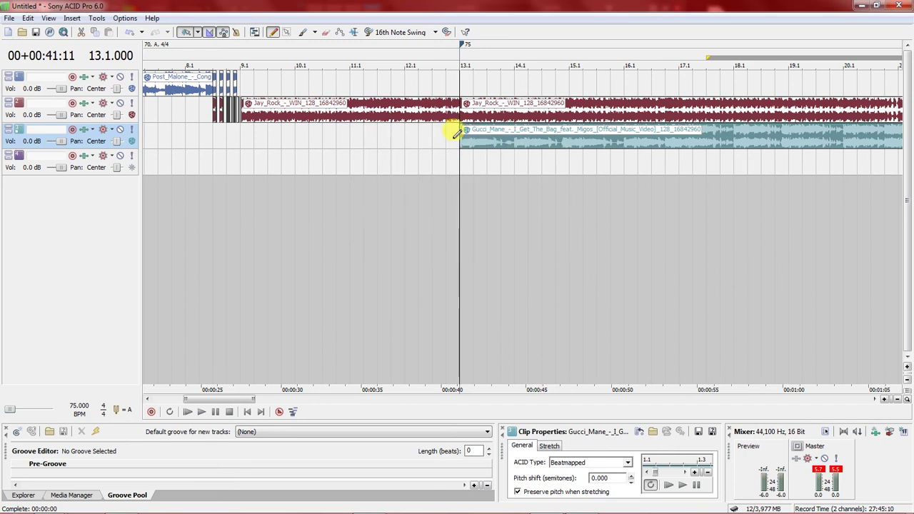
Compare the project tempo at 11.3 with the tempo at 14.3, on either side of the tempo marker
left_click(377, 150)
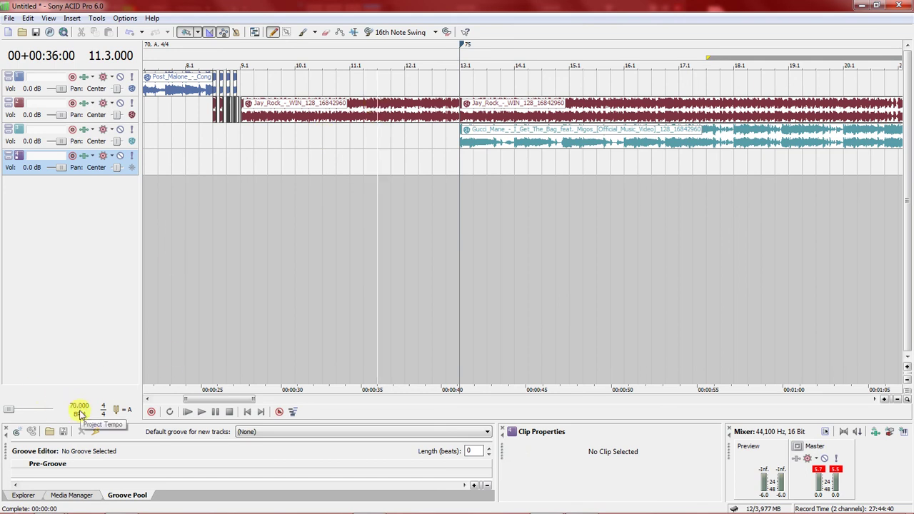
left_click_drag(78, 411, 91, 401)
left_click(543, 164)
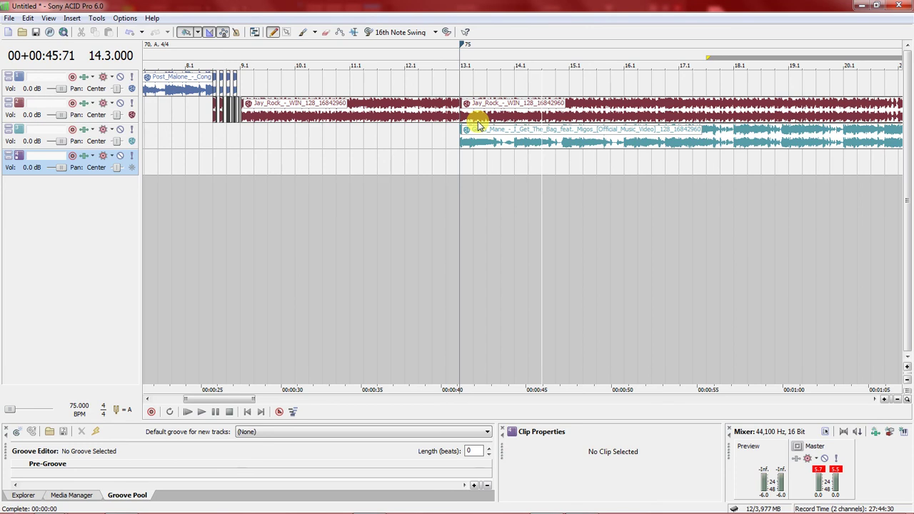
Examine the stuttered Congratulations and WIN pieces close up around 8.3
left_click(221, 114)
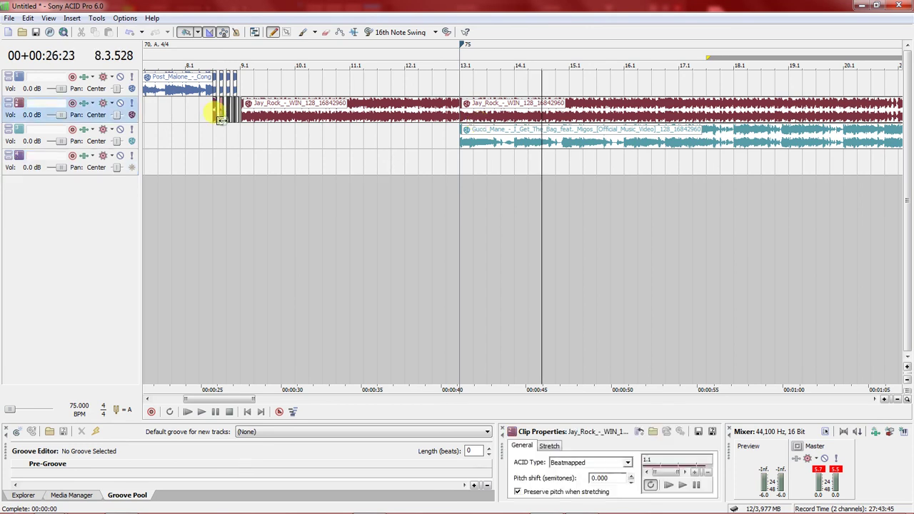
scroll(223, 122, "up", 2)
scroll(223, 123, "up", 2)
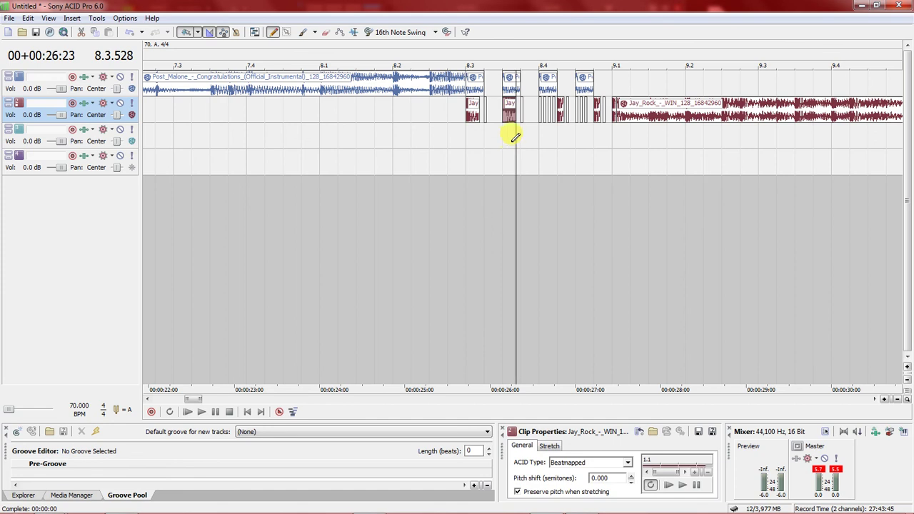
mouse_move(218, 511)
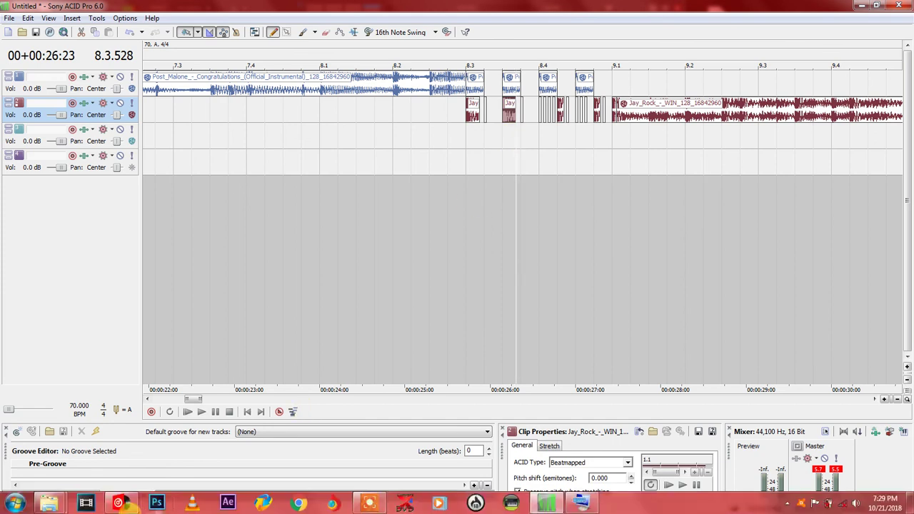